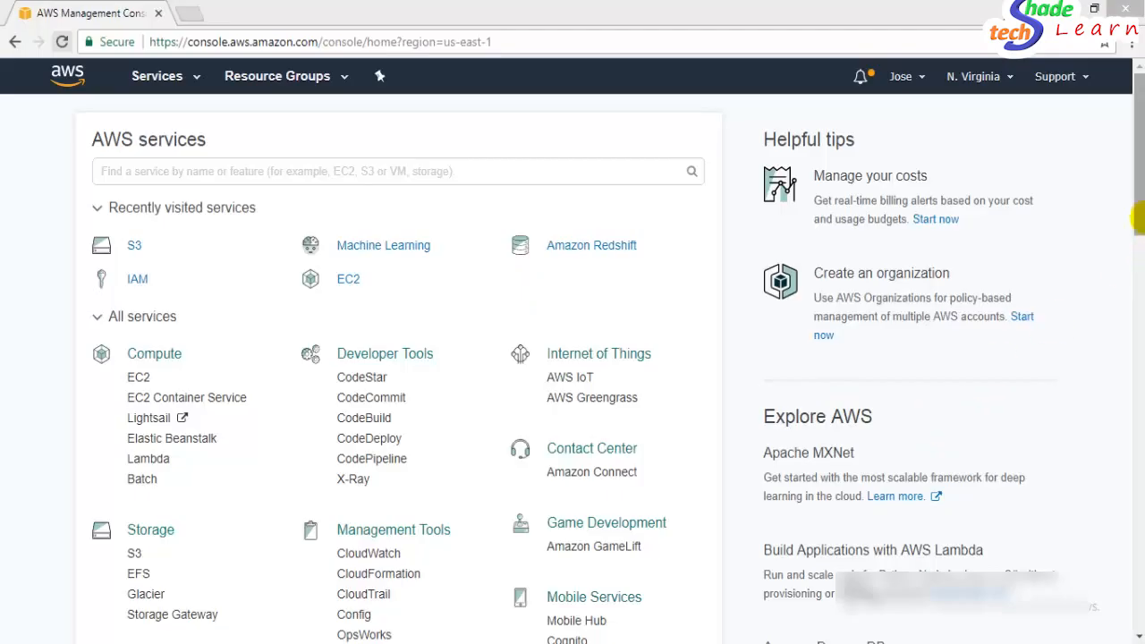
{"action": "left_click", "coordinate": [581, 171]}
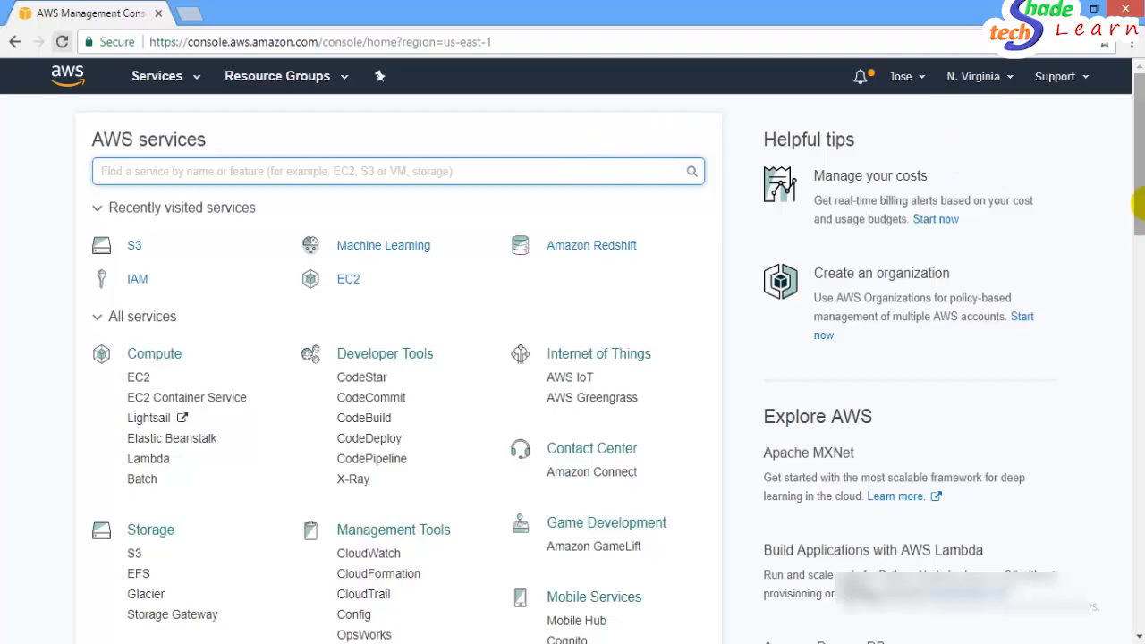
{"action": "mouse_move", "coordinate": [1126, 212]}
{"action": "left_mouse_down"}
{"action": "mouse_move", "coordinate": [1125, 307]}
{"action": "mouse_move", "coordinate": [1139, 349]}
{"action": "mouse_move", "coordinate": [1137, 204]}
{"action": "left_mouse_up"}
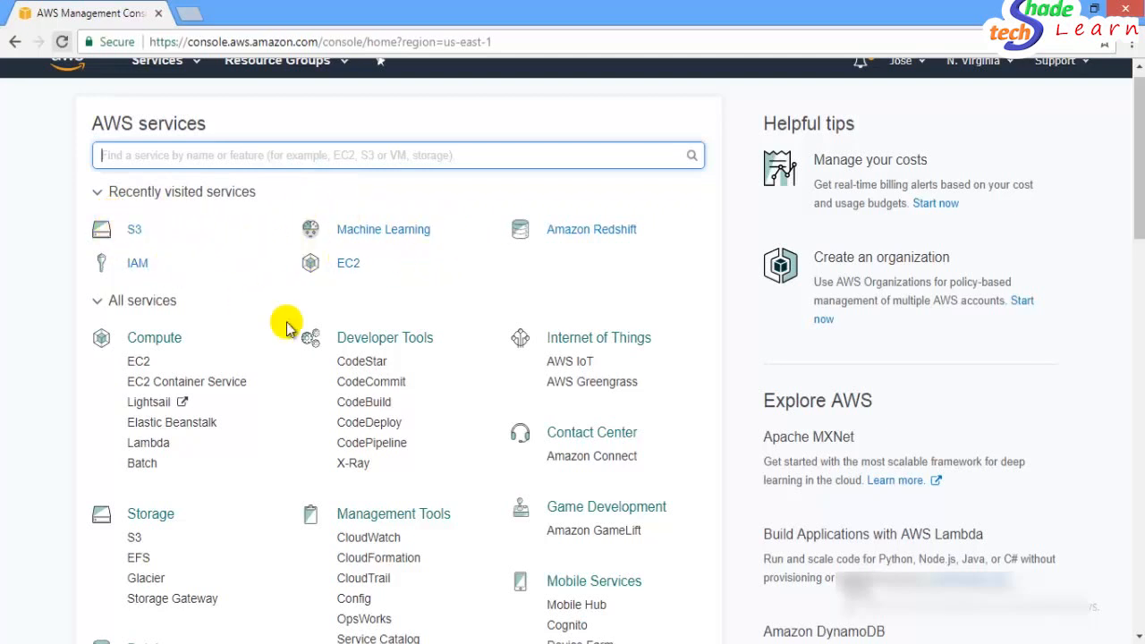
{"action": "left_click_drag", "start_coordinate": [1140, 160], "coordinate": [1141, 157]}
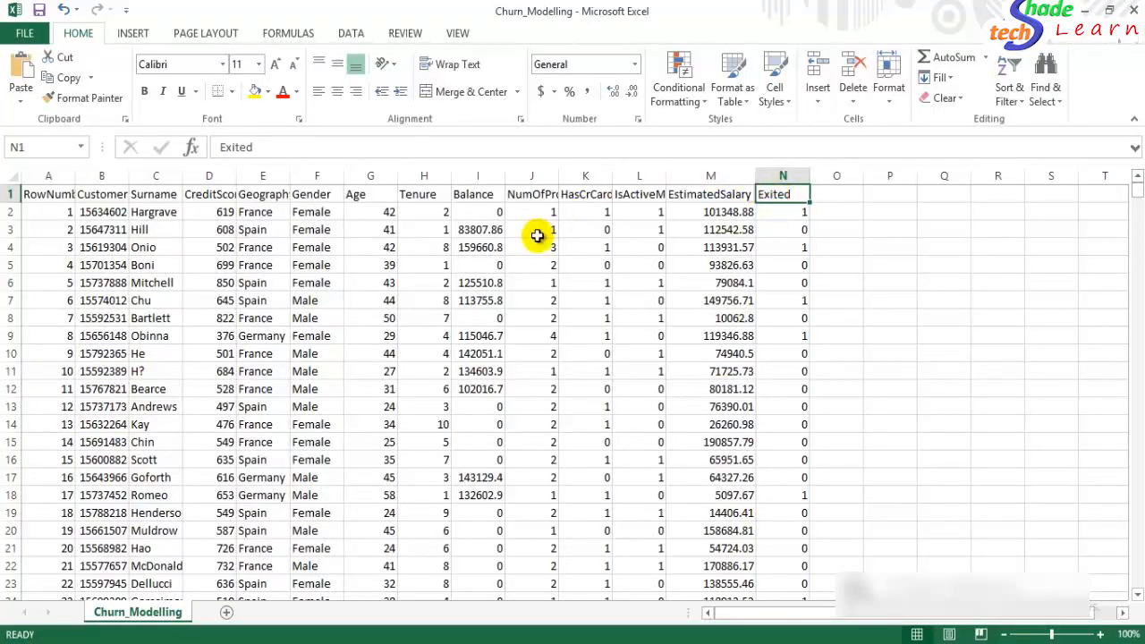
Switch to the Churn_Modelling workbook in Excel and look over the customer records across its columns.
{"action": "left_click", "coordinate": [248, 406]}
{"action": "left_click", "coordinate": [371, 386]}
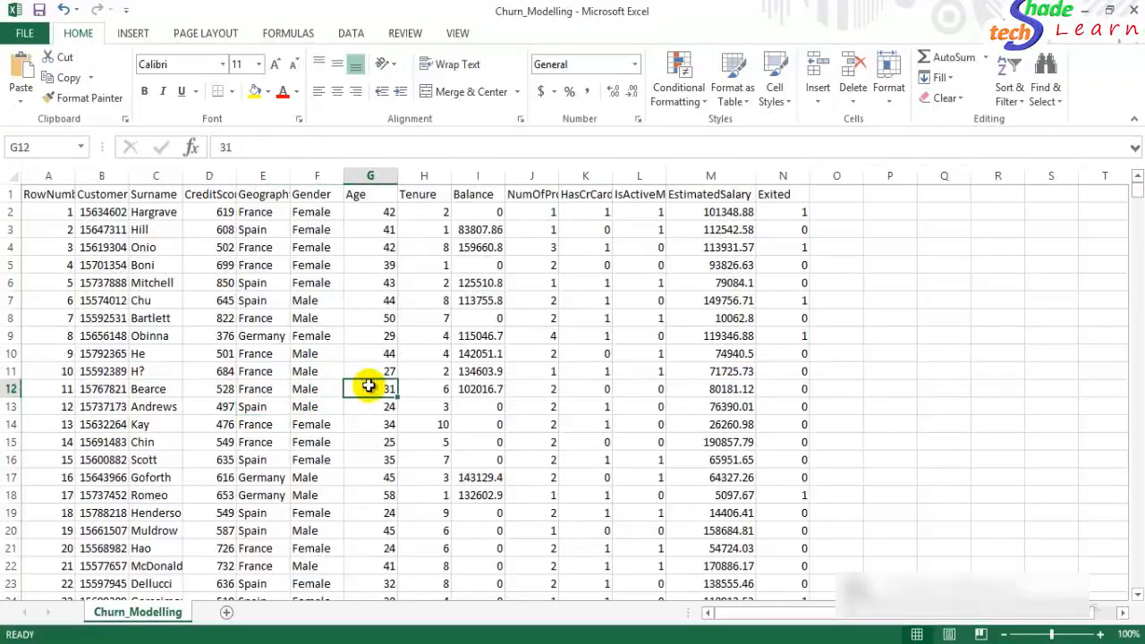
{"action": "left_click", "coordinate": [225, 336]}
{"action": "left_click", "coordinate": [116, 264]}
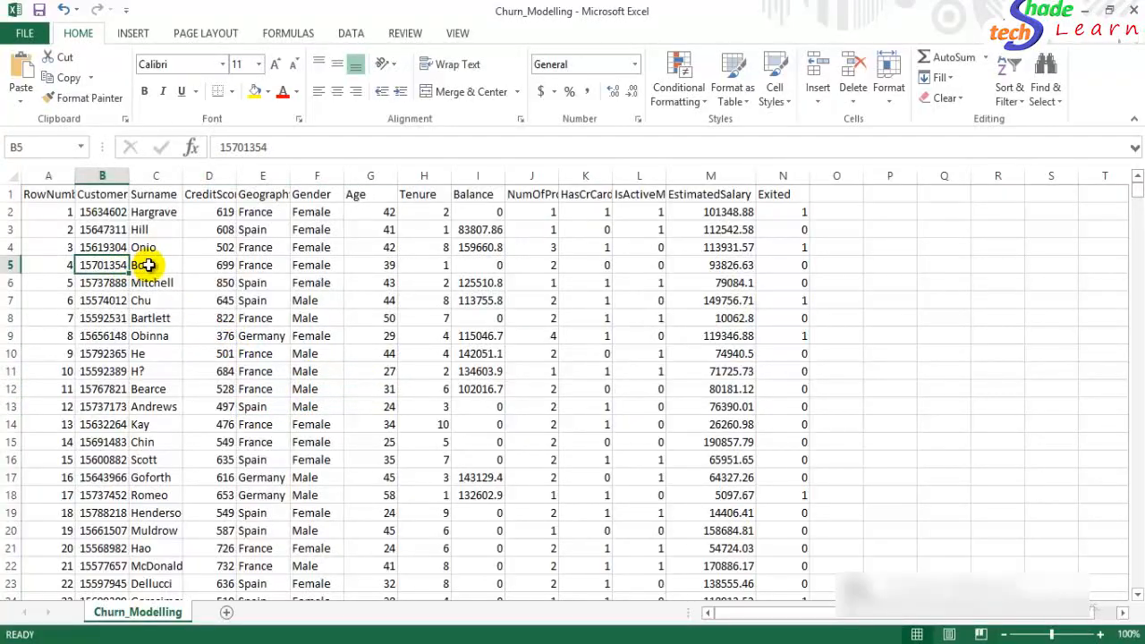
{"action": "left_click", "coordinate": [202, 279]}
{"action": "left_click", "coordinate": [277, 299]}
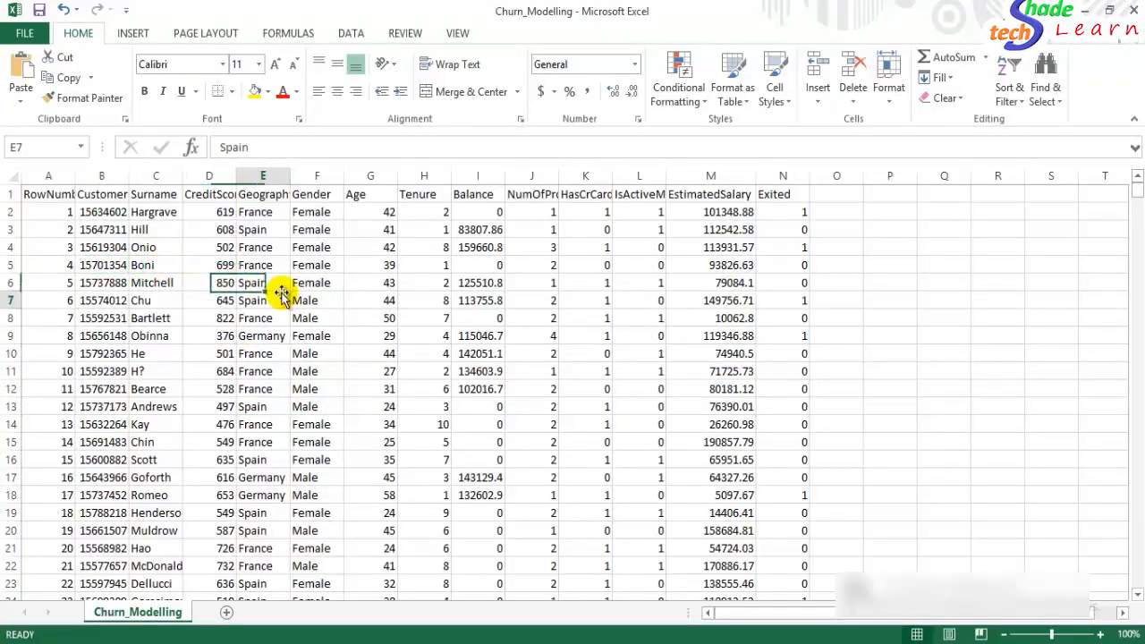
{"action": "left_click", "coordinate": [358, 279]}
{"action": "left_click", "coordinate": [313, 247]}
{"action": "left_click", "coordinate": [199, 246]}
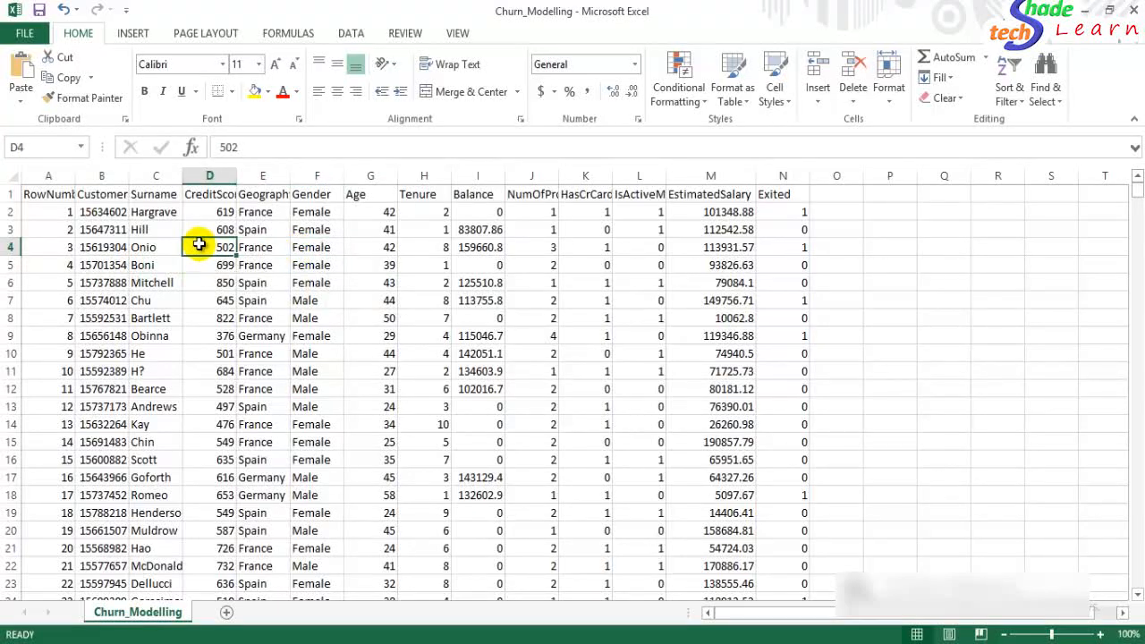
{"action": "left_click", "coordinate": [136, 299]}
{"action": "left_click", "coordinate": [113, 299]}
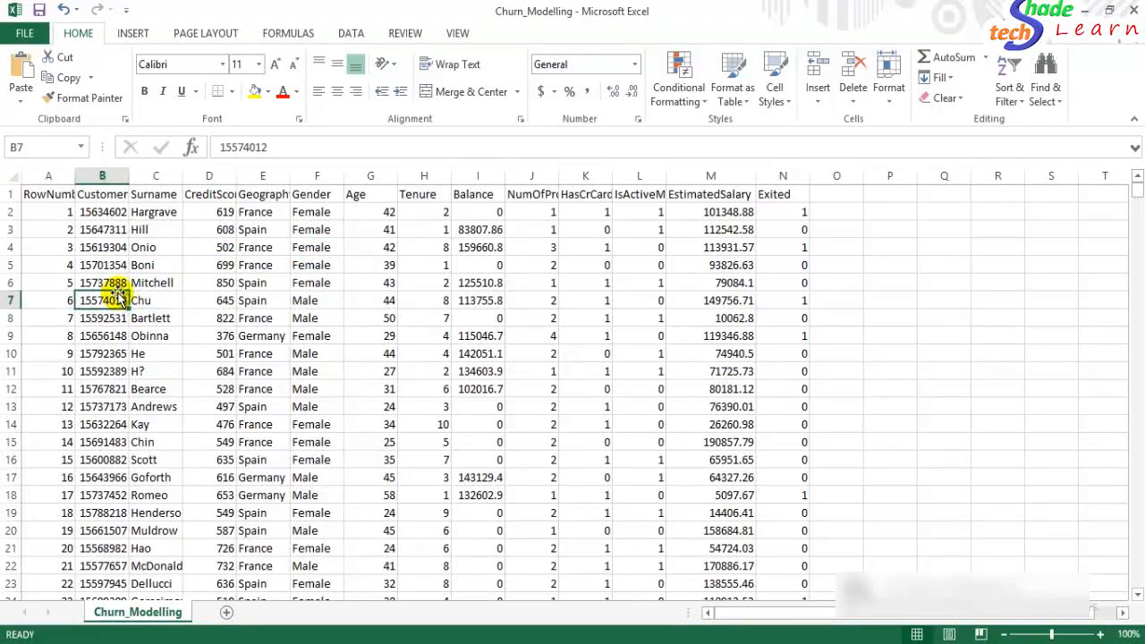
{"action": "left_click", "coordinate": [275, 343]}
{"action": "left_click", "coordinate": [326, 355]}
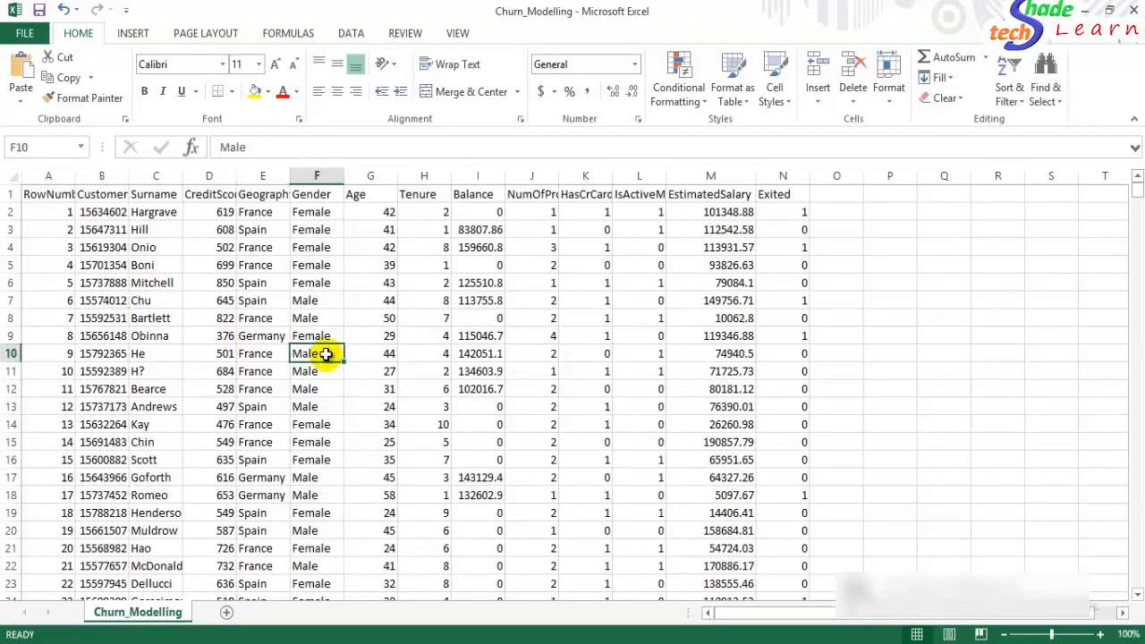
{"action": "left_click", "coordinate": [409, 403]}
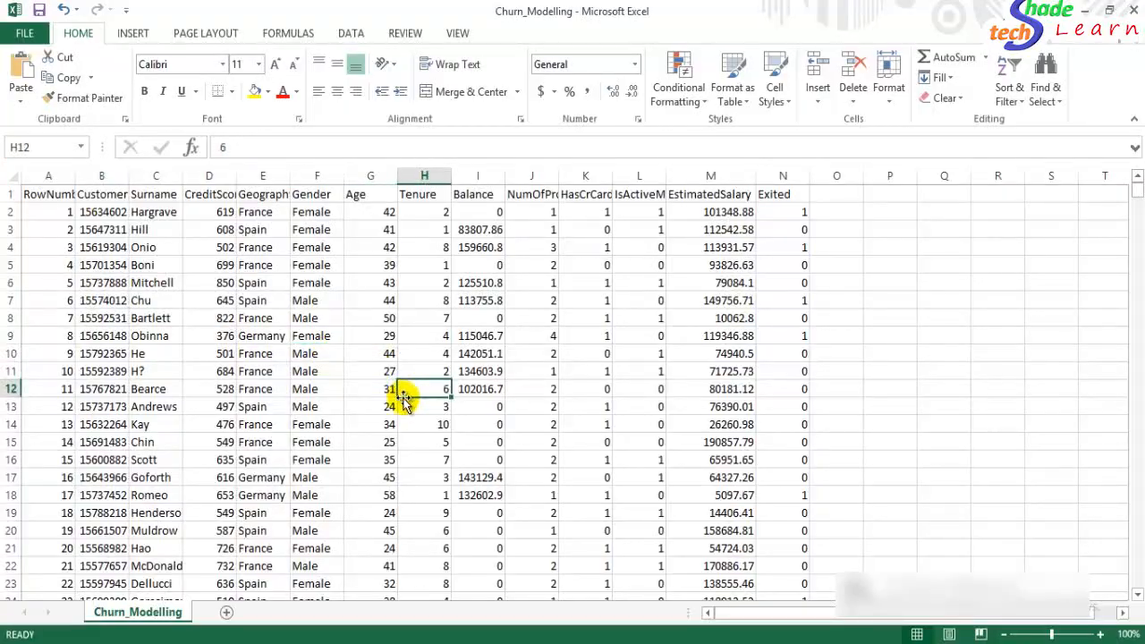
{"action": "left_click", "coordinate": [559, 405]}
{"action": "left_click", "coordinate": [622, 408]}
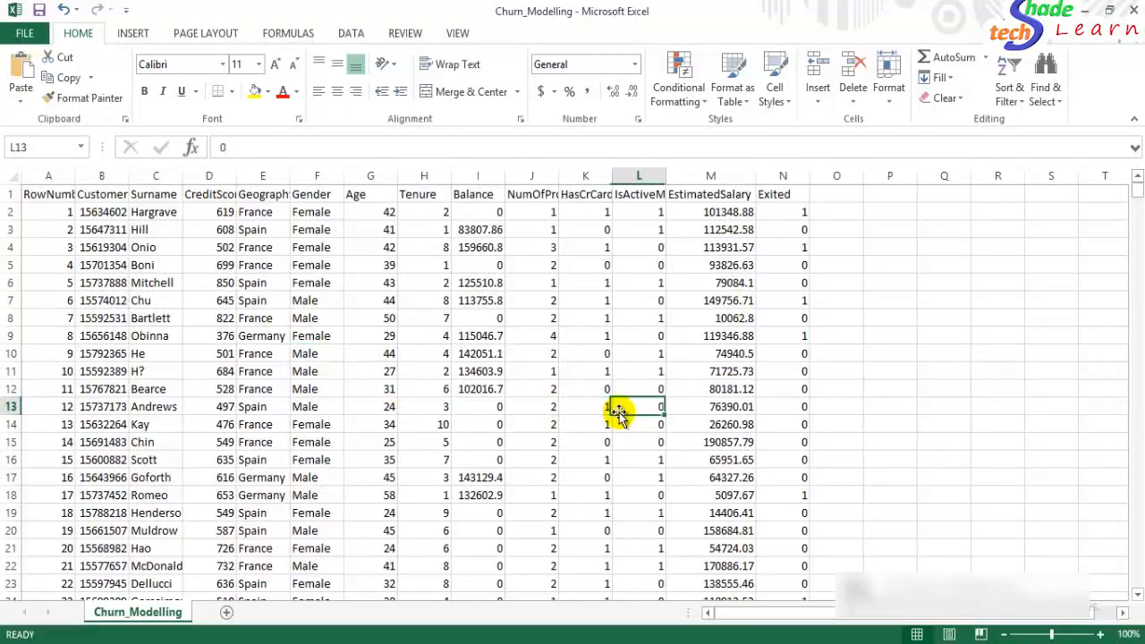
Widen the RowNumber and CustomerId columns to fit their headers, and review the entries in both columns.
{"action": "left_click_drag", "start_coordinate": [88, 179], "coordinate": [160, 179]}
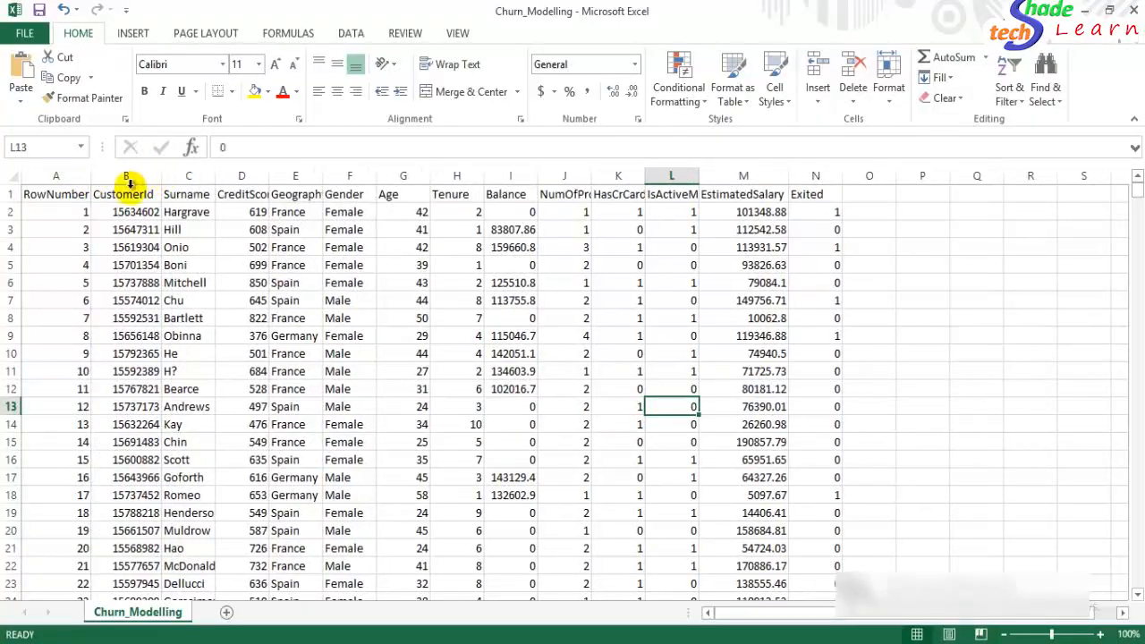
{"action": "left_click", "coordinate": [75, 207]}
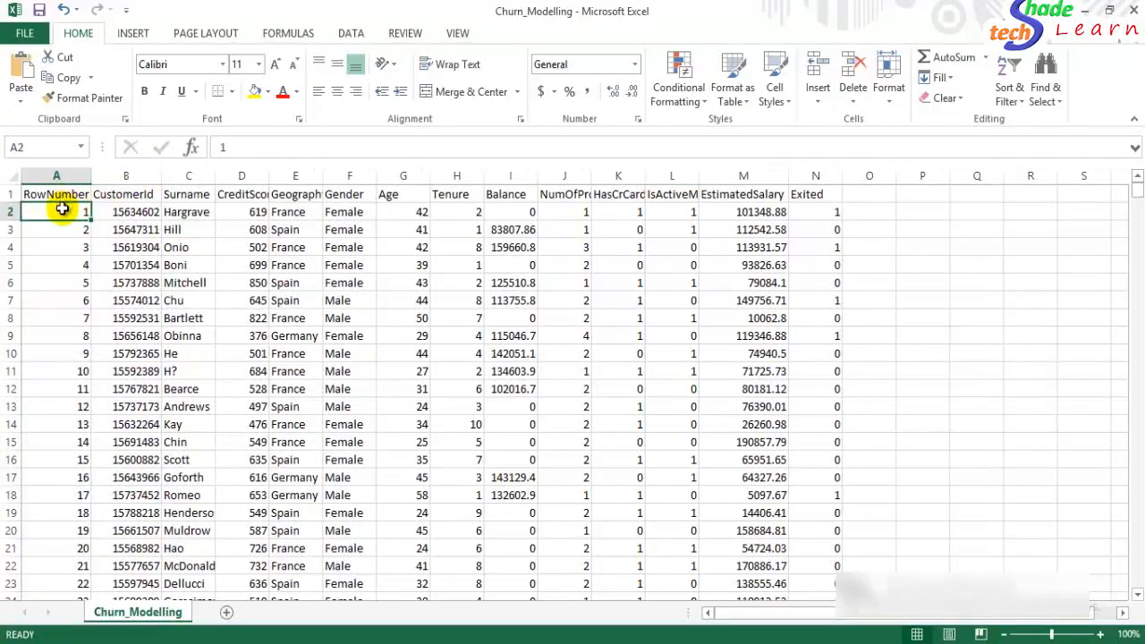
{"action": "left_click", "coordinate": [68, 276]}
{"action": "left_click", "coordinate": [62, 230]}
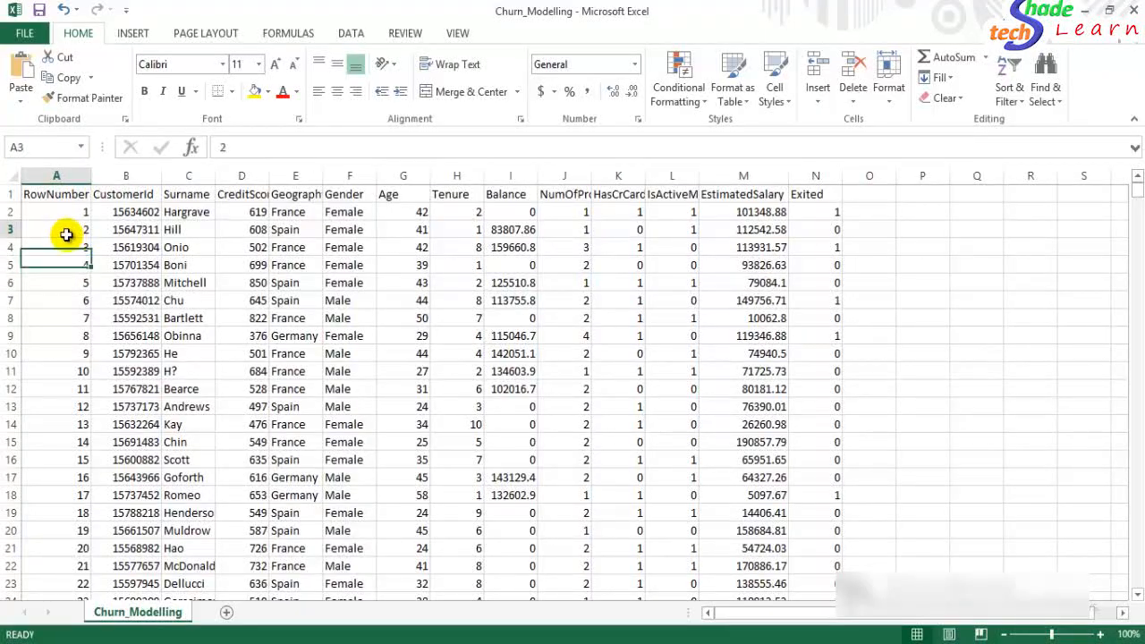
{"action": "left_click", "coordinate": [77, 297]}
{"action": "left_click", "coordinate": [183, 387]}
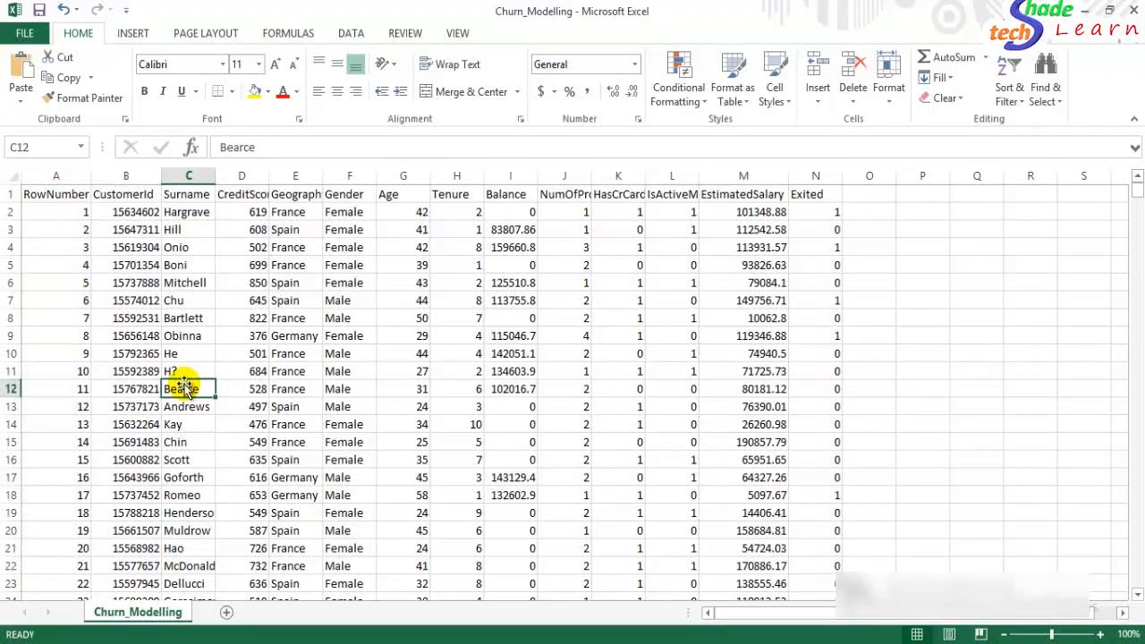
{"action": "left_click", "coordinate": [146, 197]}
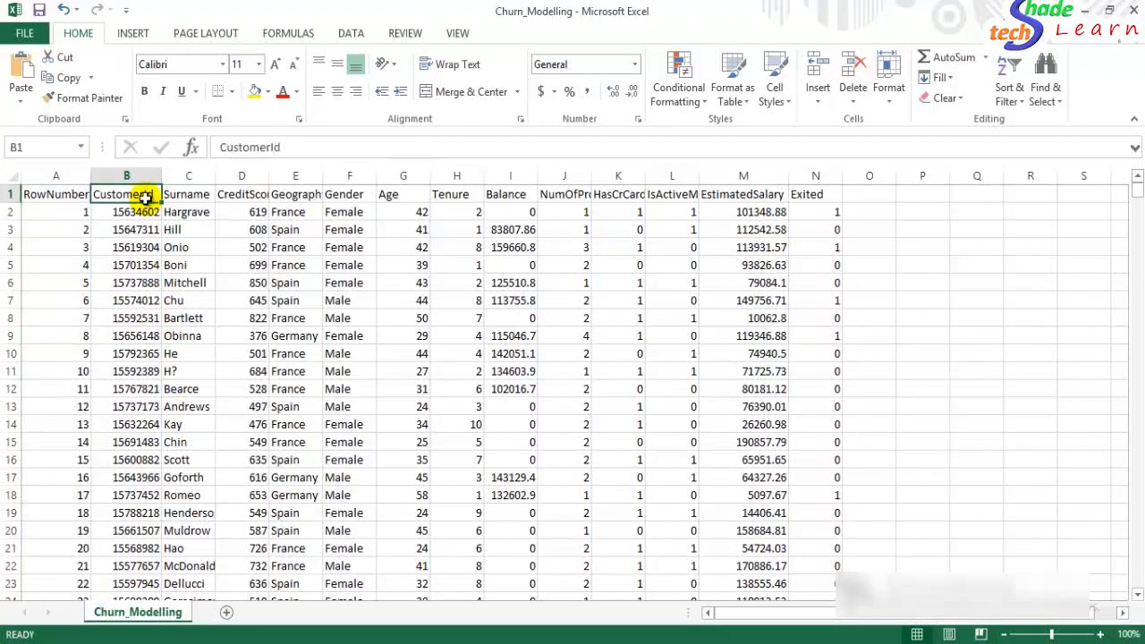
{"action": "left_click", "coordinate": [150, 265]}
{"action": "left_click", "coordinate": [152, 336]}
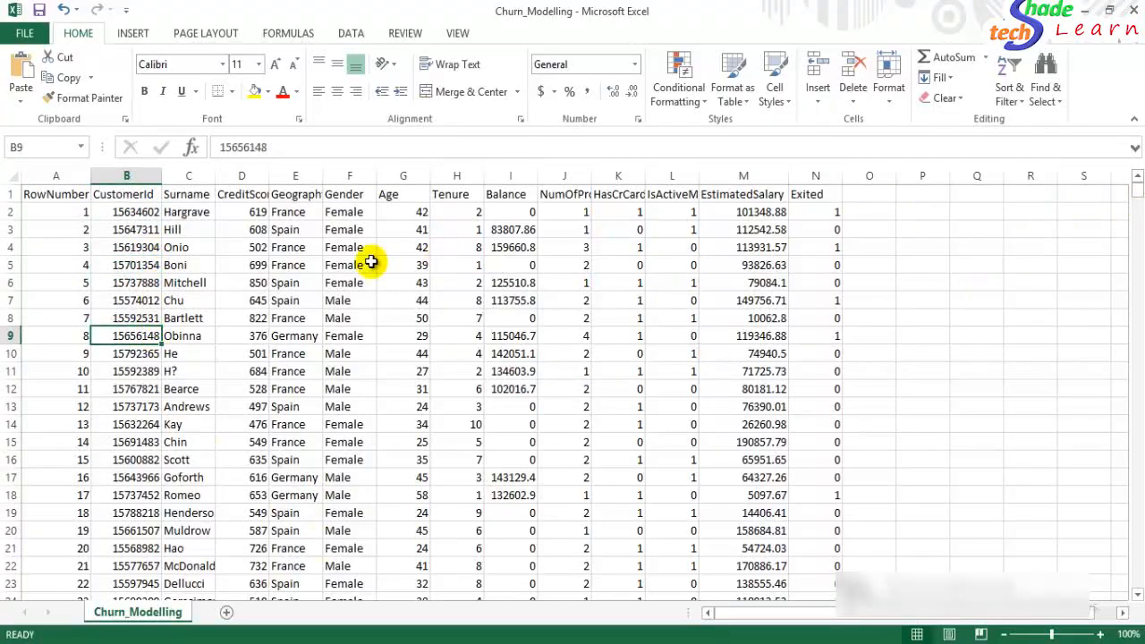
Widen the Surname column so the longer surnames fit, and go through its first entries down to row 6.
{"action": "left_click", "coordinate": [206, 197]}
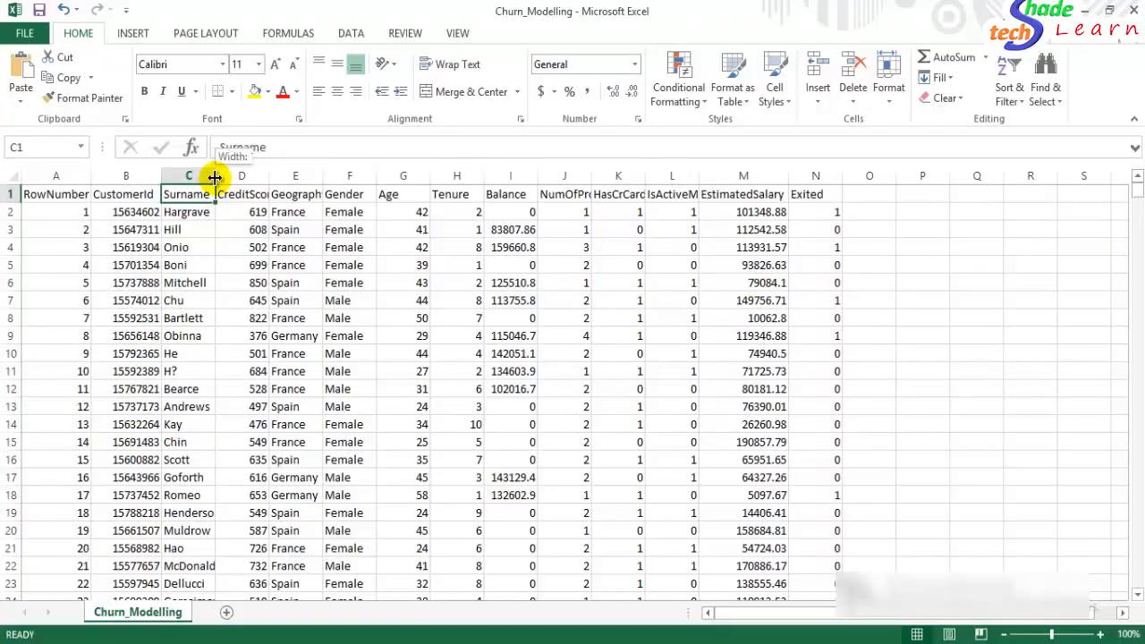
{"action": "left_click_drag", "start_coordinate": [215, 176], "coordinate": [246, 177]}
{"action": "key", "text": "Down"}
{"action": "key", "text": "Down"}
{"action": "key", "text": "Down"}
{"action": "key", "text": "Down"}
{"action": "key", "text": "Down"}
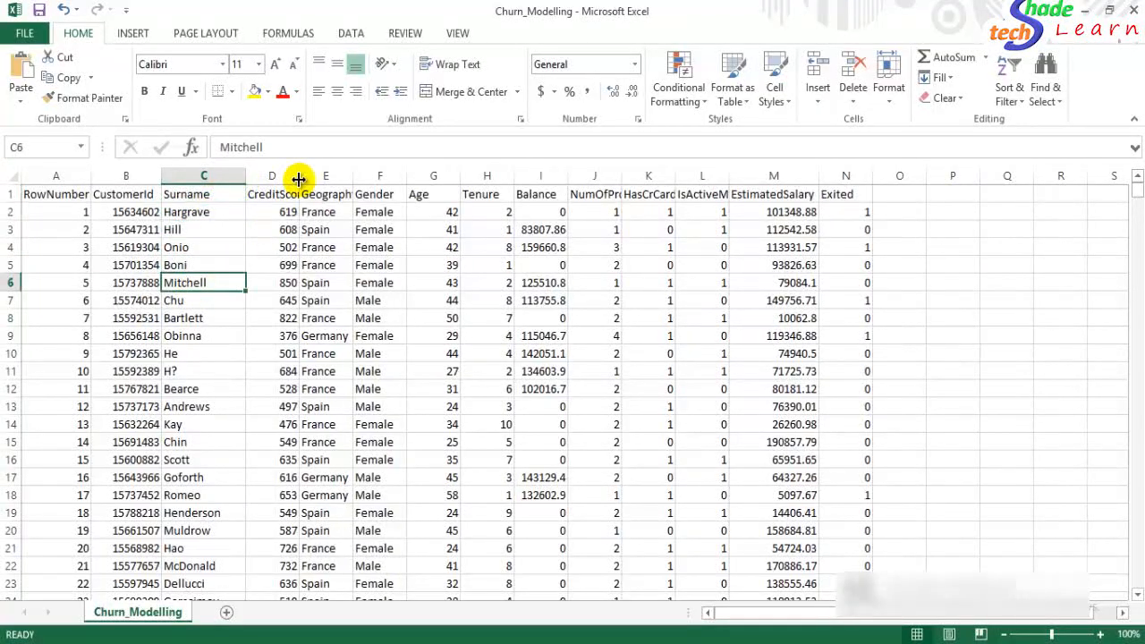
Widen the CreditScore and Geography columns to fit their headers, and review the credit score, geography and gender entries.
{"action": "left_click_drag", "start_coordinate": [299, 176], "coordinate": [430, 175]}
{"action": "left_click", "coordinate": [329, 354]}
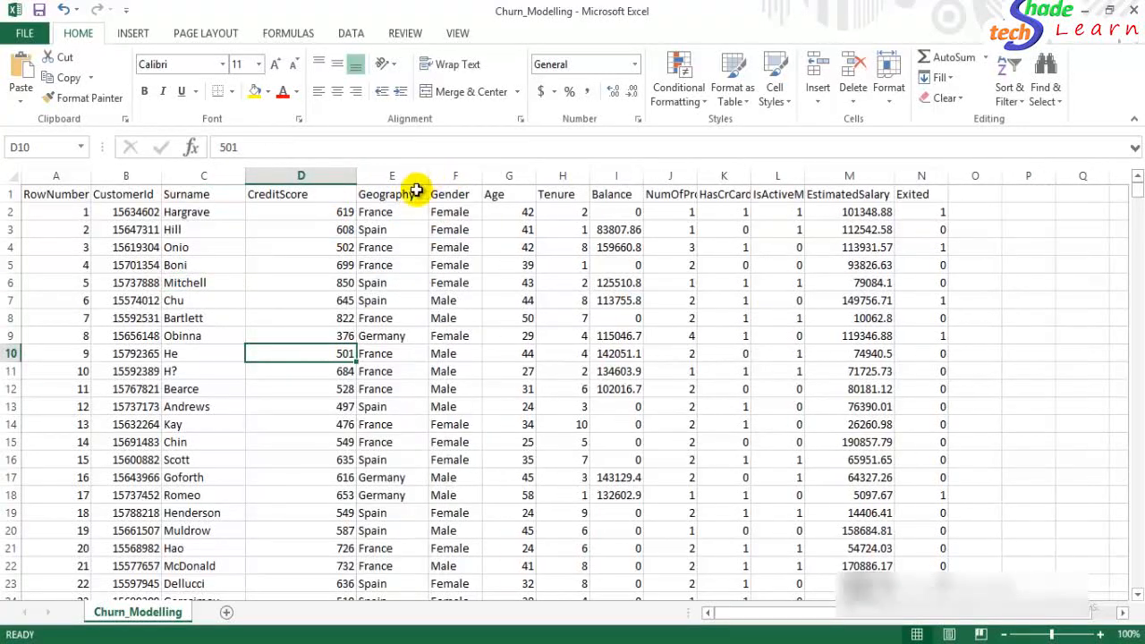
{"action": "left_click", "coordinate": [396, 194]}
{"action": "left_click", "coordinate": [409, 284]}
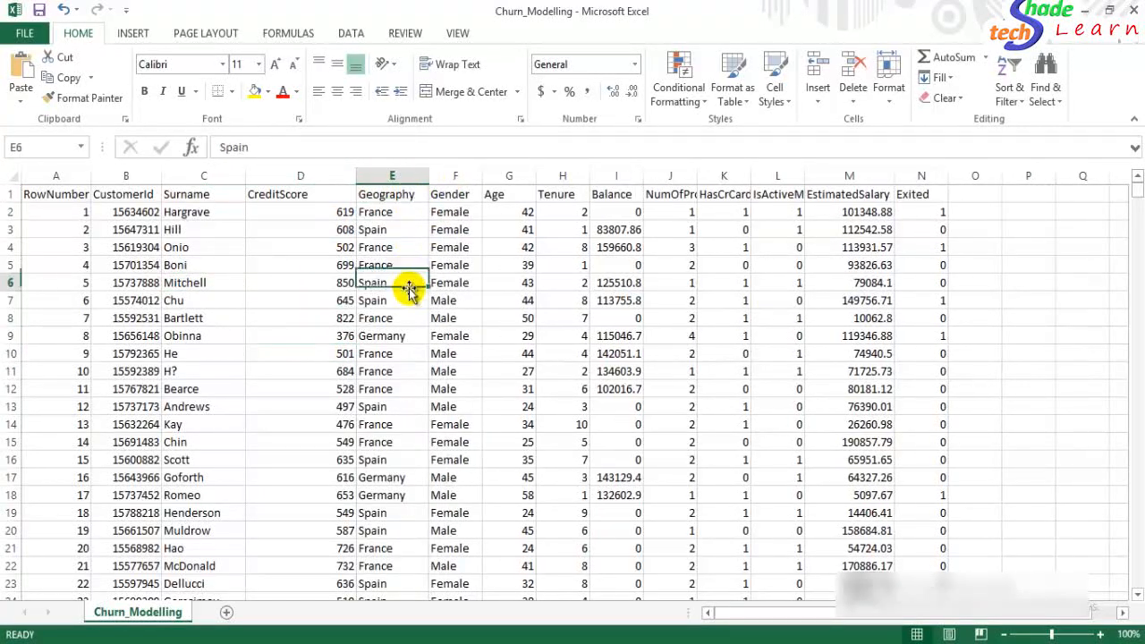
{"action": "left_click", "coordinate": [408, 386]}
{"action": "left_click", "coordinate": [468, 230]}
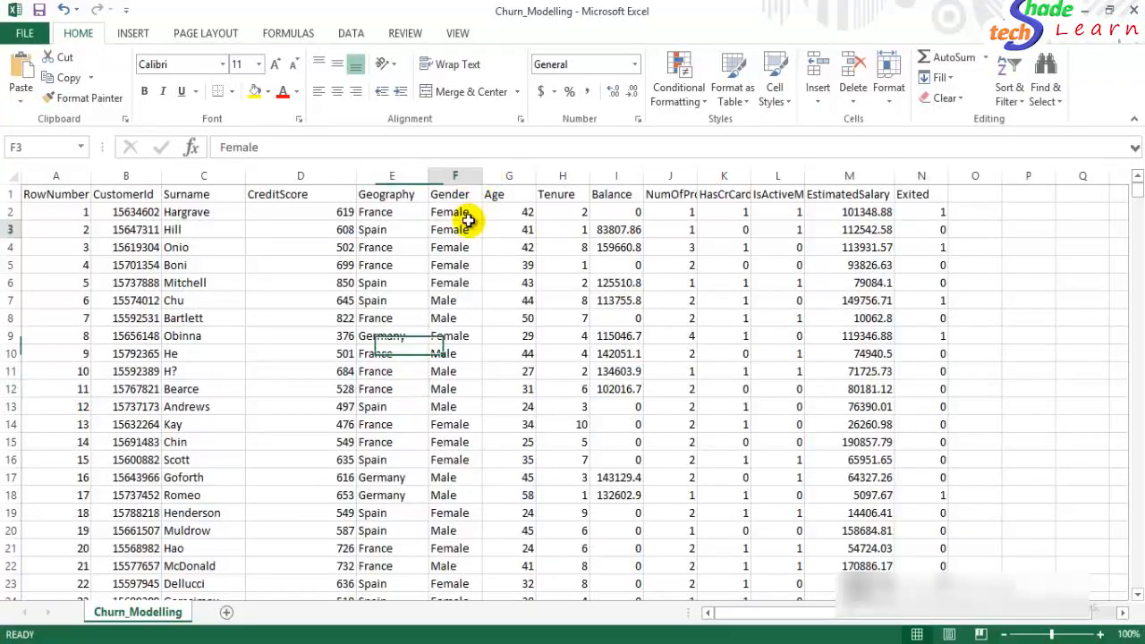
{"action": "left_click", "coordinate": [468, 266]}
{"action": "left_click", "coordinate": [455, 284]}
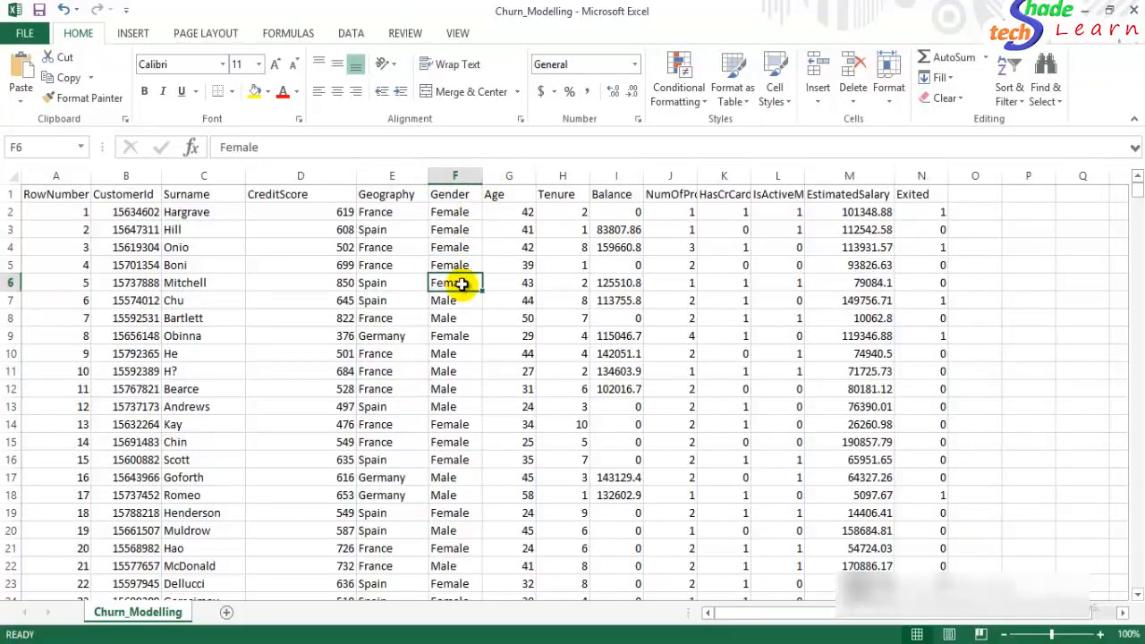
Widen the Age column slightly and review the customers' ages down to row 12.
{"action": "left_click_drag", "start_coordinate": [532, 179], "coordinate": [549, 179]}
{"action": "left_click", "coordinate": [537, 213]}
{"action": "left_click", "coordinate": [537, 283]}
{"action": "left_click", "coordinate": [537, 301]}
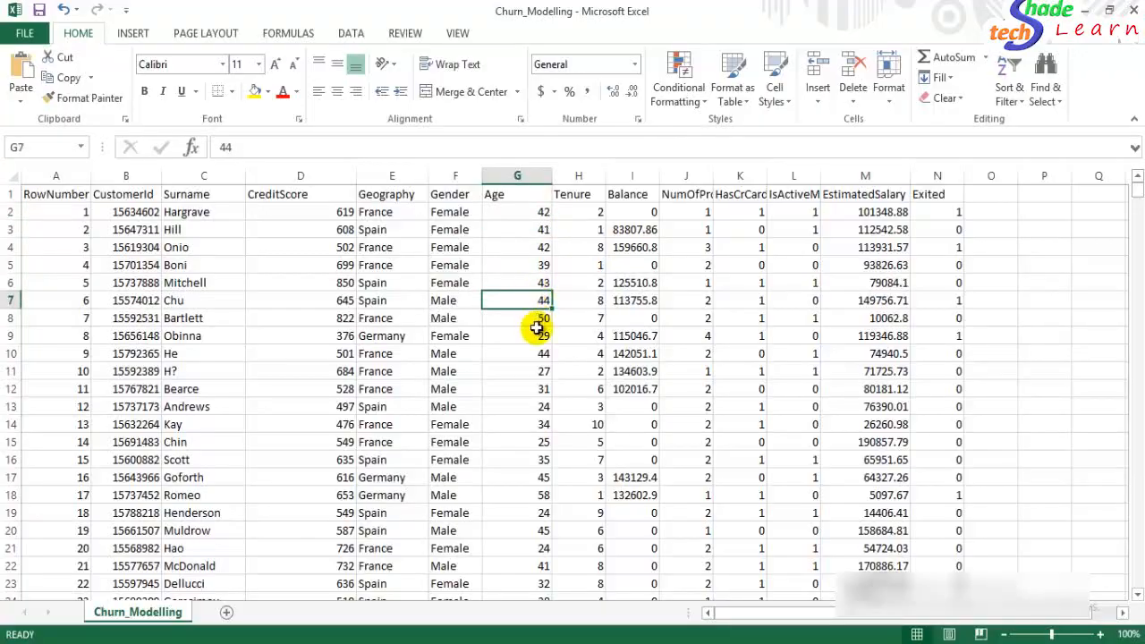
{"action": "left_click", "coordinate": [537, 389]}
Widen the Tenure column slightly and review its header and first entries.
{"action": "left_click", "coordinate": [602, 266]}
{"action": "left_click_drag", "start_coordinate": [605, 174], "coordinate": [617, 174]}
{"action": "left_click", "coordinate": [601, 192]}
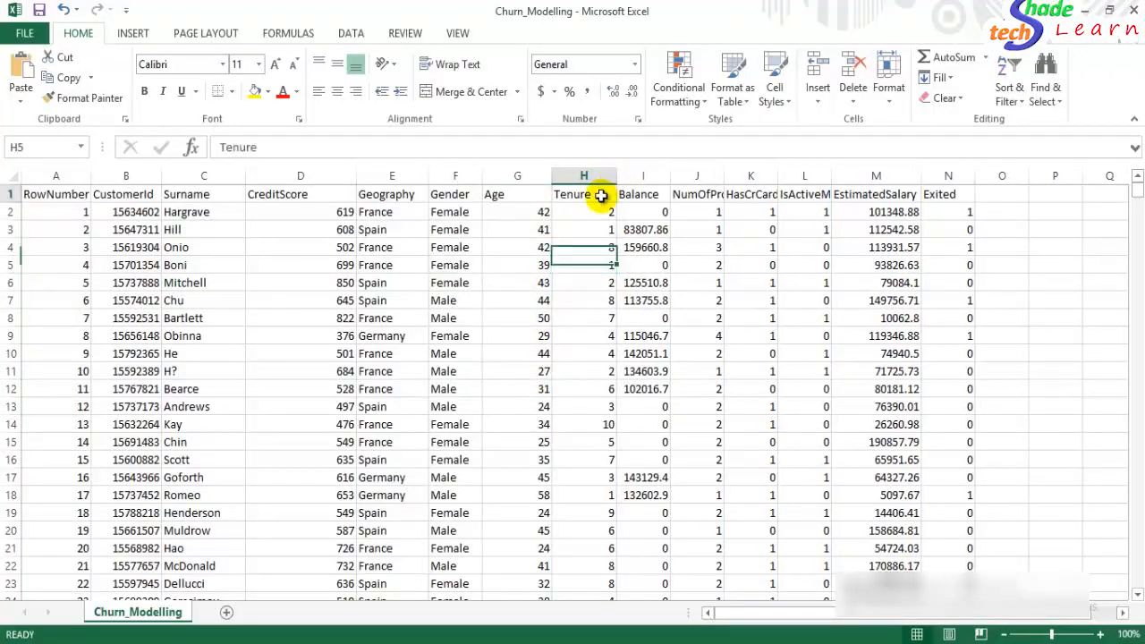
{"action": "left_click", "coordinate": [596, 246]}
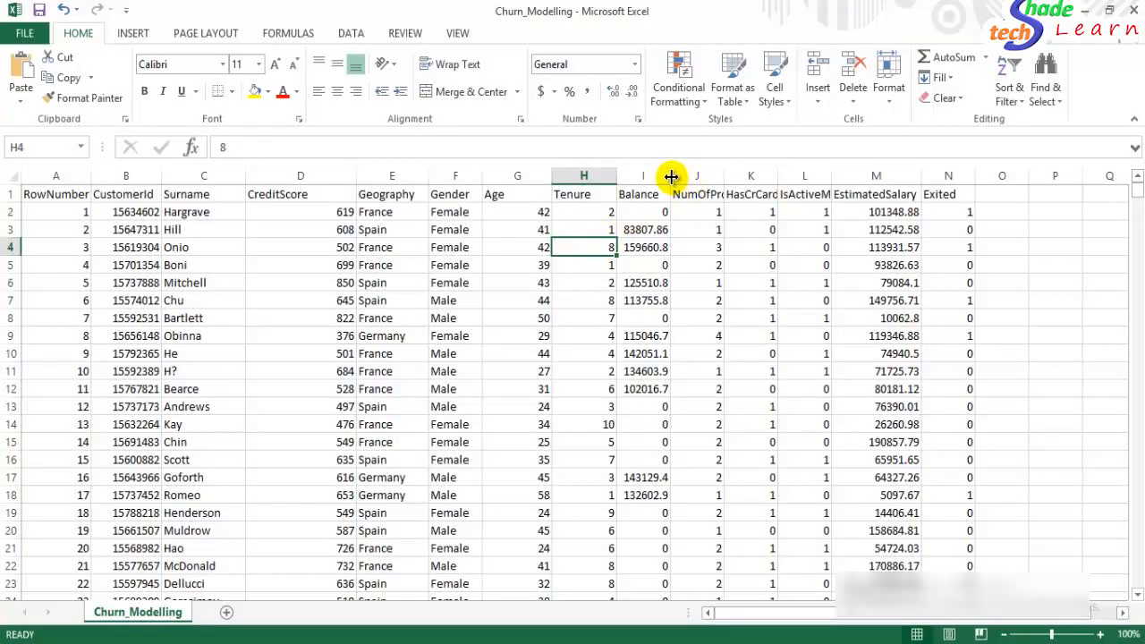
Widen the Balance column to show both decimals of the balances, and review its first entries.
{"action": "left_click_drag", "start_coordinate": [671, 176], "coordinate": [681, 175]}
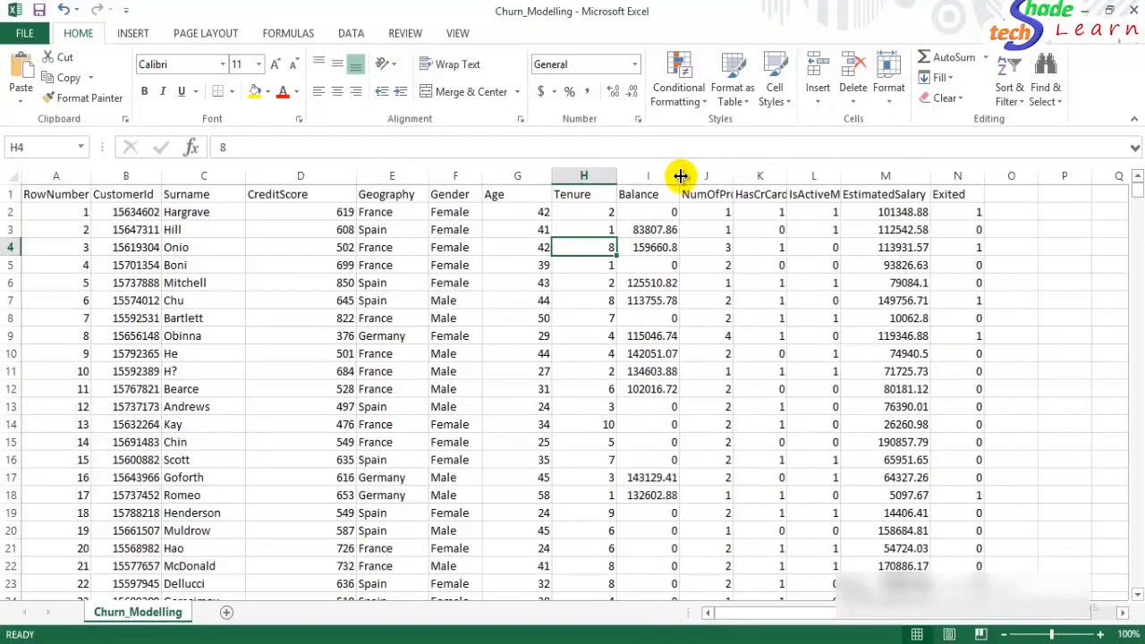
{"action": "left_click", "coordinate": [655, 210]}
{"action": "left_click", "coordinate": [655, 229]}
{"action": "left_click", "coordinate": [659, 301]}
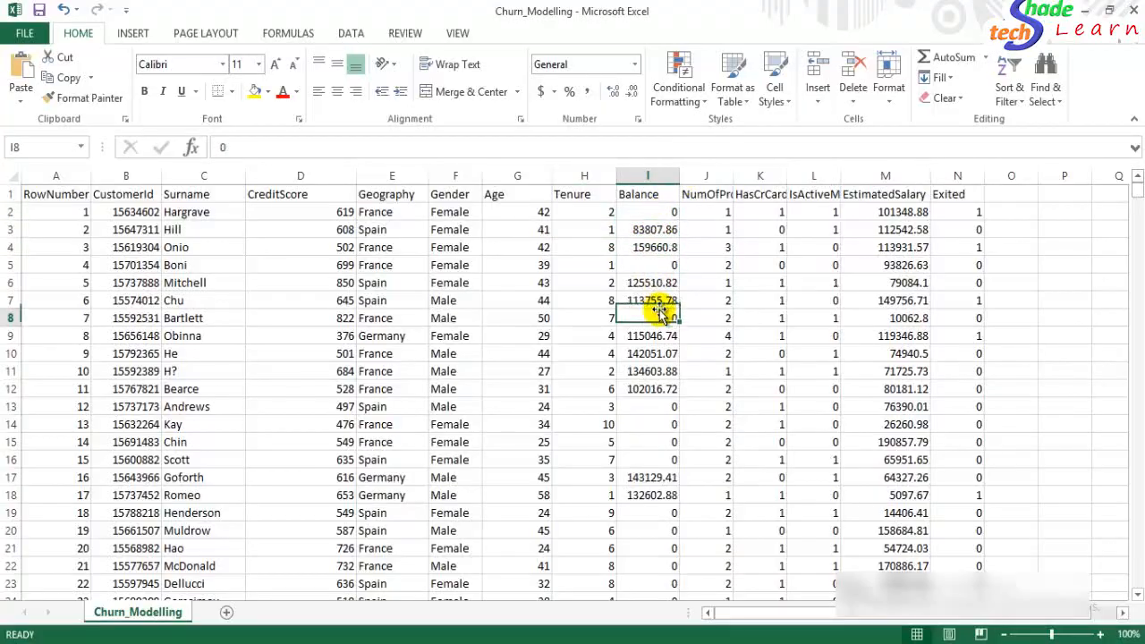
{"action": "left_click", "coordinate": [659, 318]}
{"action": "left_click", "coordinate": [655, 249]}
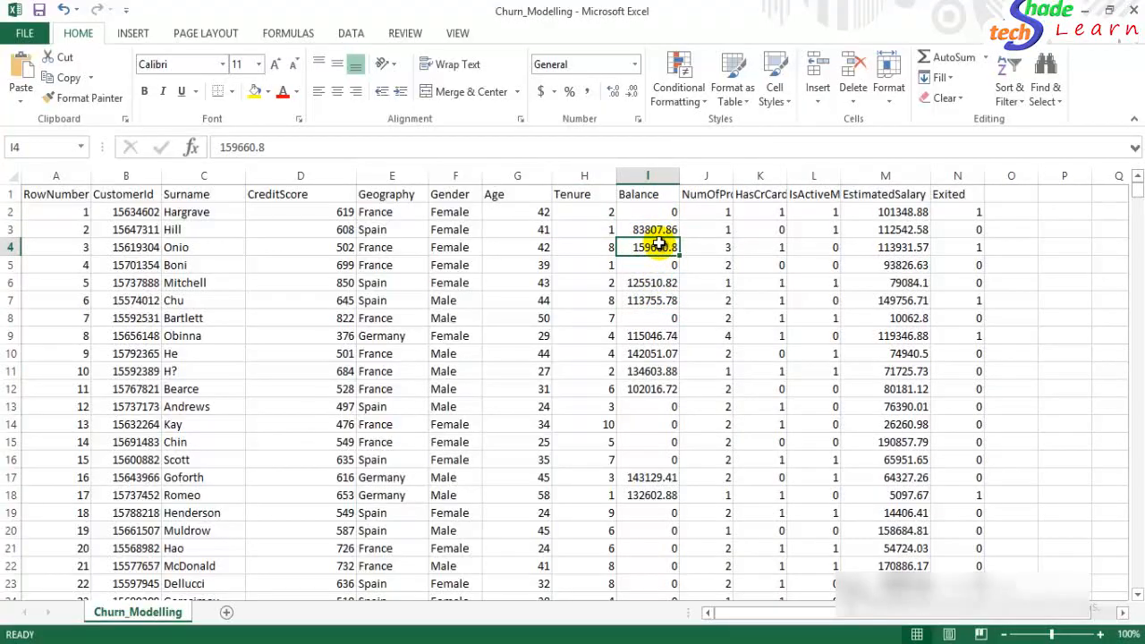
Widen the column holding the number of products, and review its entries for individual customers.
{"action": "left_click_drag", "start_coordinate": [734, 177], "coordinate": [760, 176]}
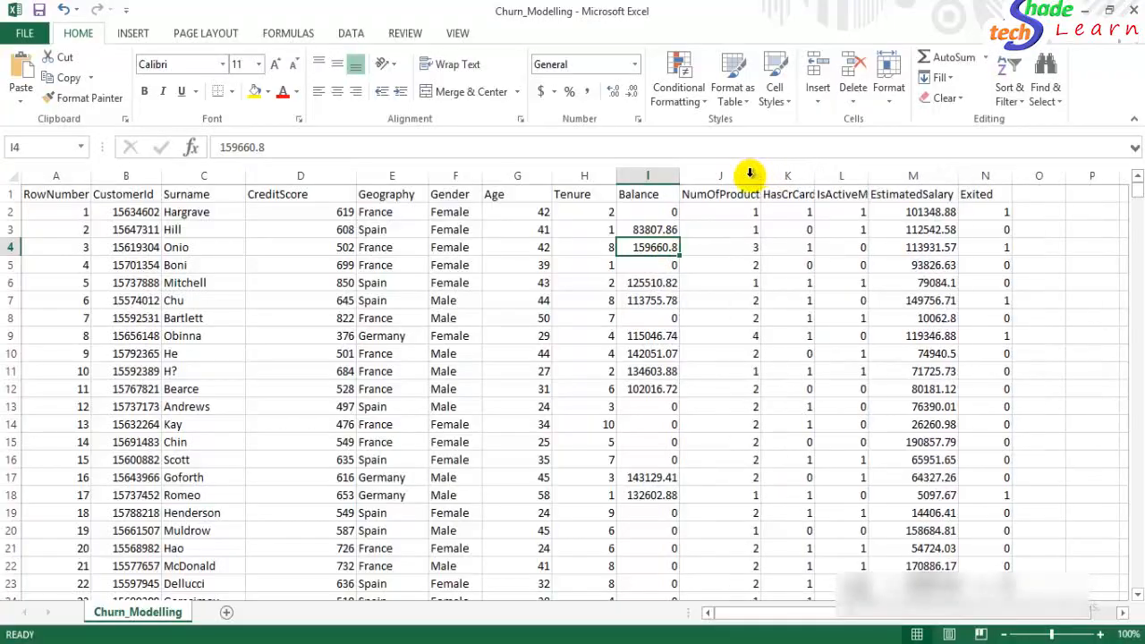
{"action": "left_click", "coordinate": [739, 179]}
{"action": "left_click", "coordinate": [746, 263]}
{"action": "left_click", "coordinate": [749, 284]}
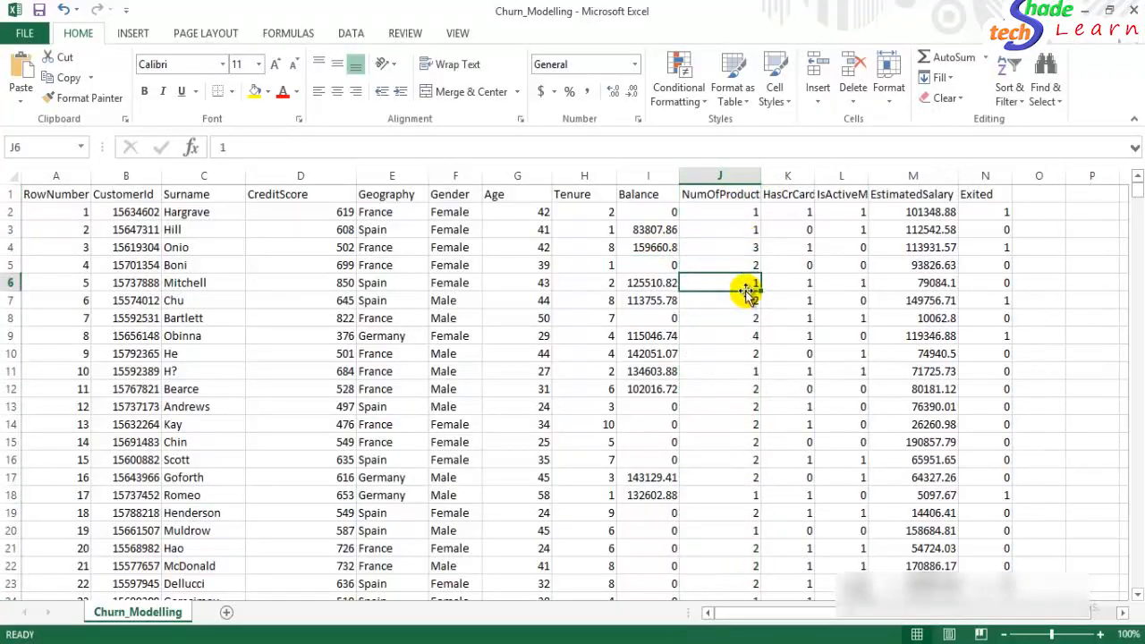
{"action": "left_click", "coordinate": [299, 299]}
{"action": "left_click", "coordinate": [475, 300]}
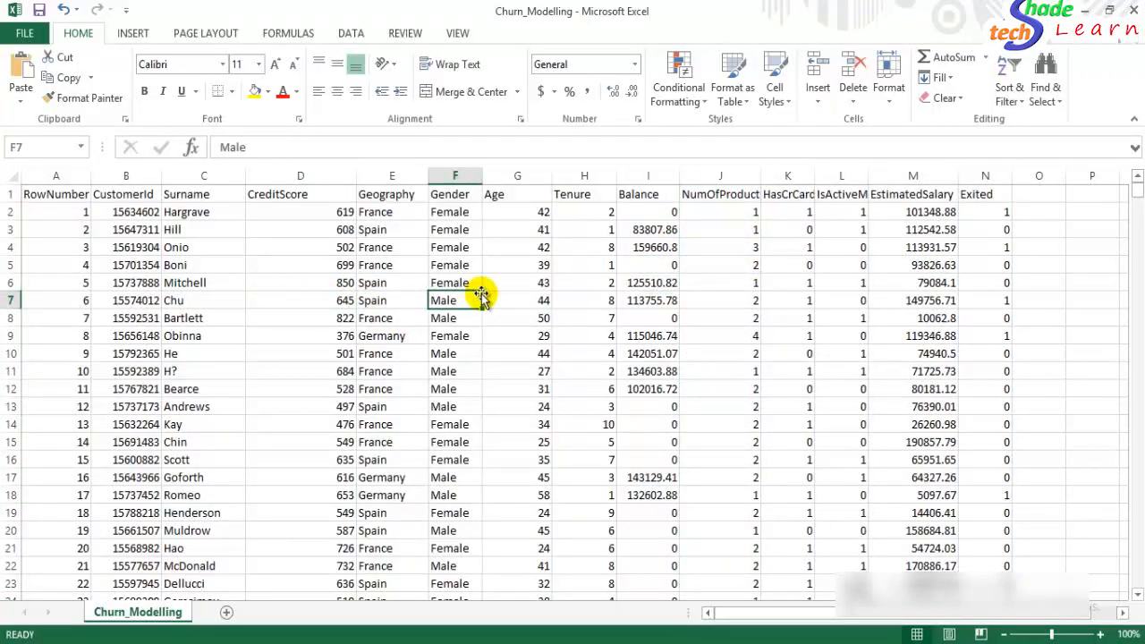
{"action": "left_click", "coordinate": [747, 282]}
{"action": "left_click", "coordinate": [747, 300]}
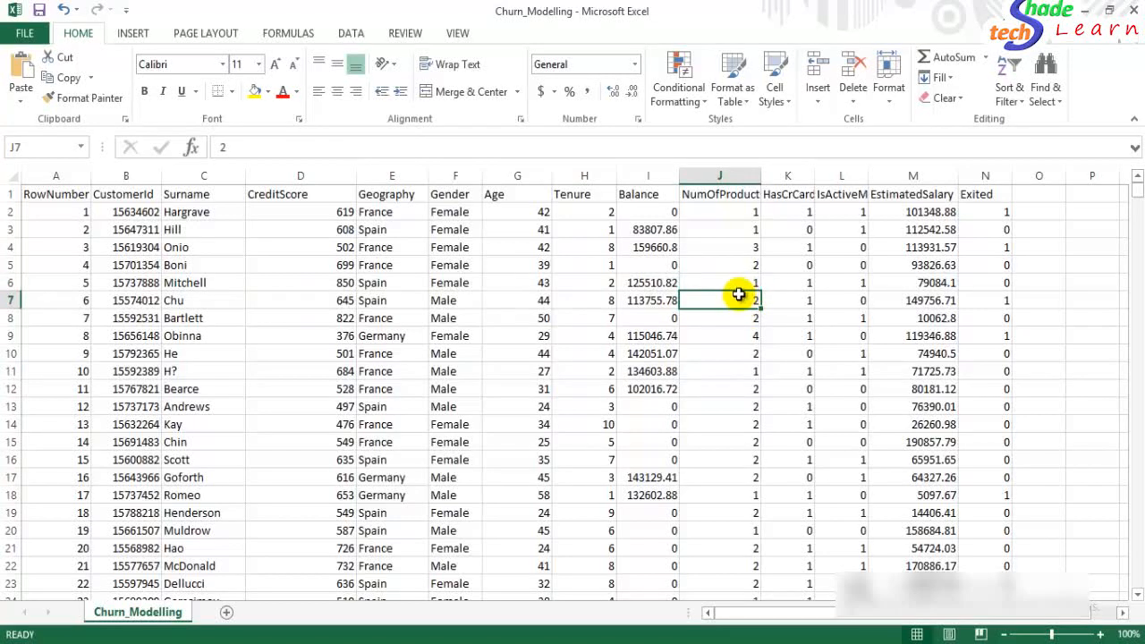
{"action": "left_click", "coordinate": [723, 263]}
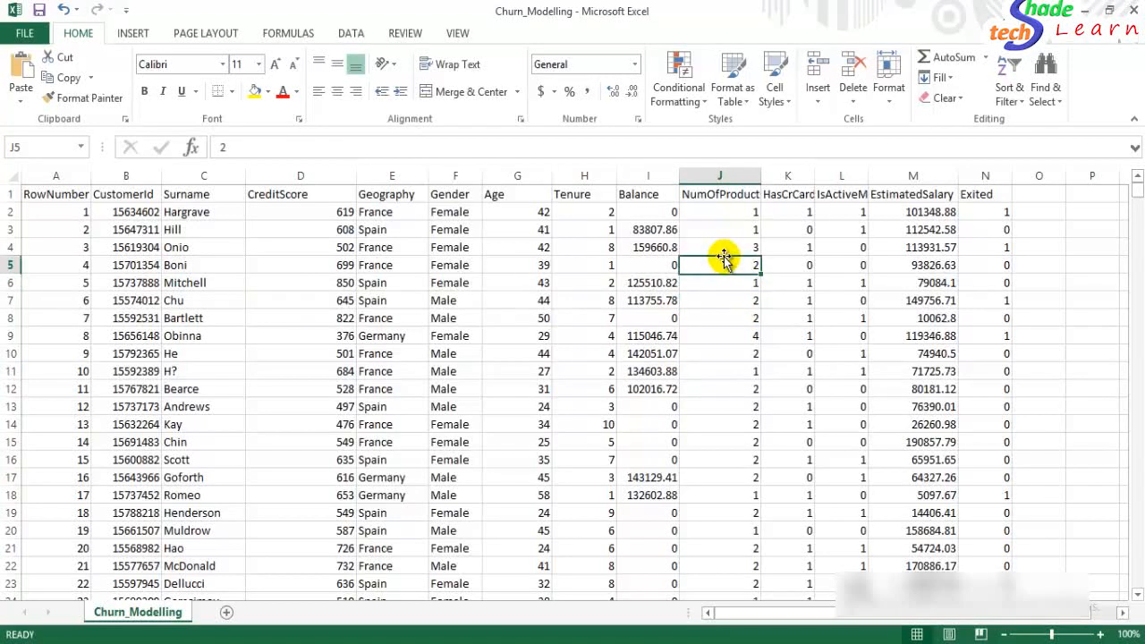
Widen the HasCrCard column so its header fits.
{"action": "left_click", "coordinate": [789, 229]}
{"action": "left_click_drag", "start_coordinate": [815, 176], "coordinate": [844, 174]}
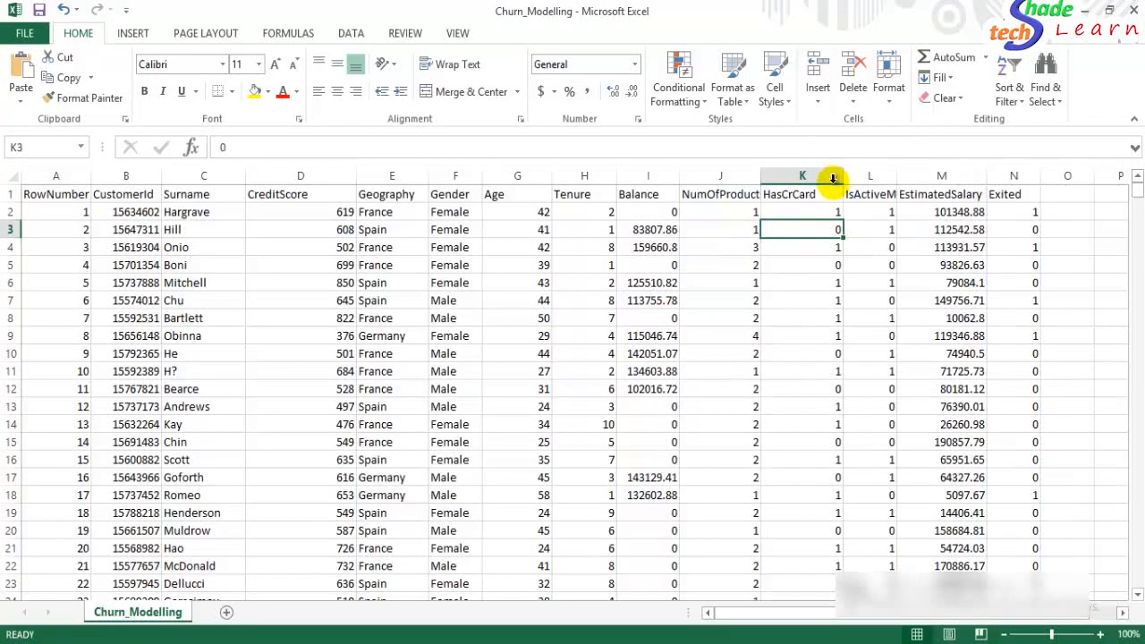
Review the HasCrCard header and the column's entries for several customers in the first rows.
{"action": "left_click", "coordinate": [824, 189]}
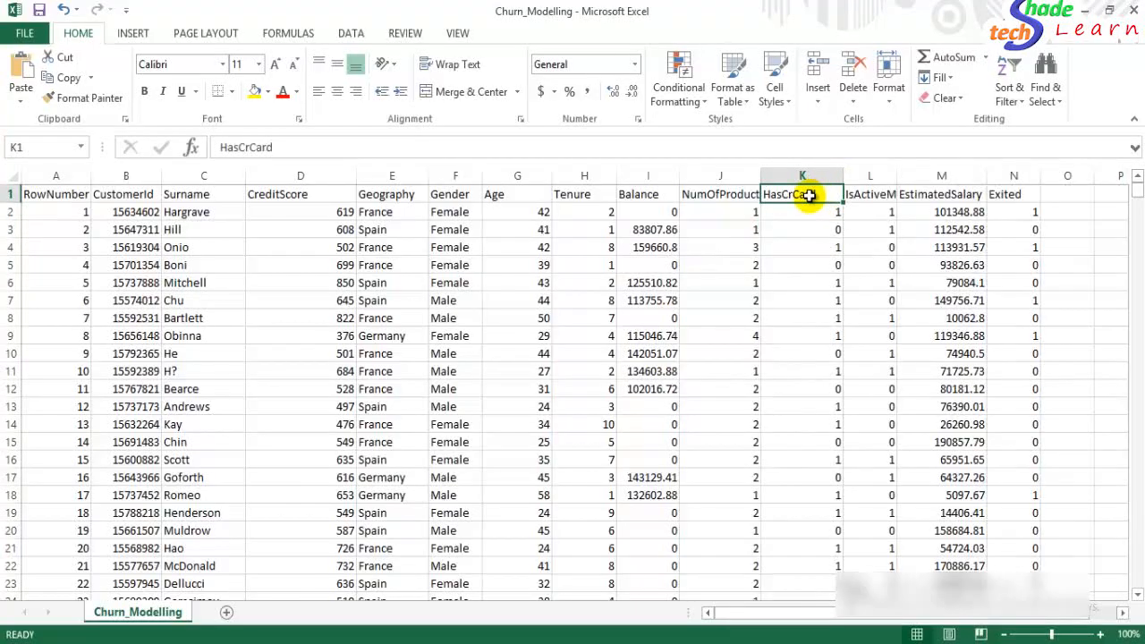
{"action": "left_click", "coordinate": [816, 285]}
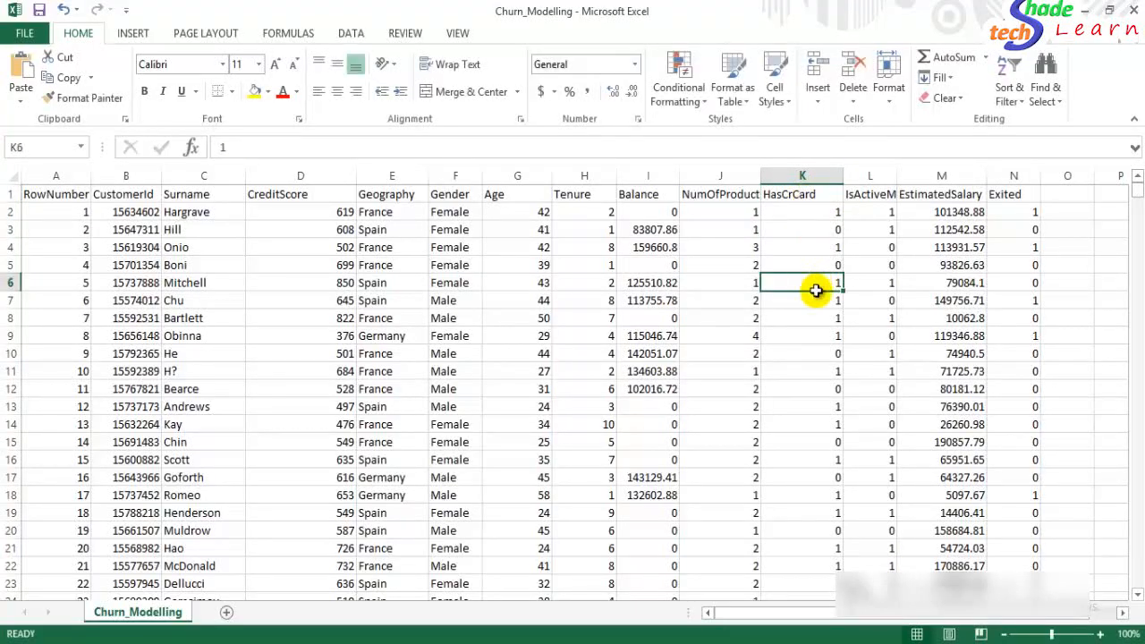
{"action": "left_click", "coordinate": [821, 367]}
{"action": "left_click", "coordinate": [822, 319]}
{"action": "left_click", "coordinate": [813, 261]}
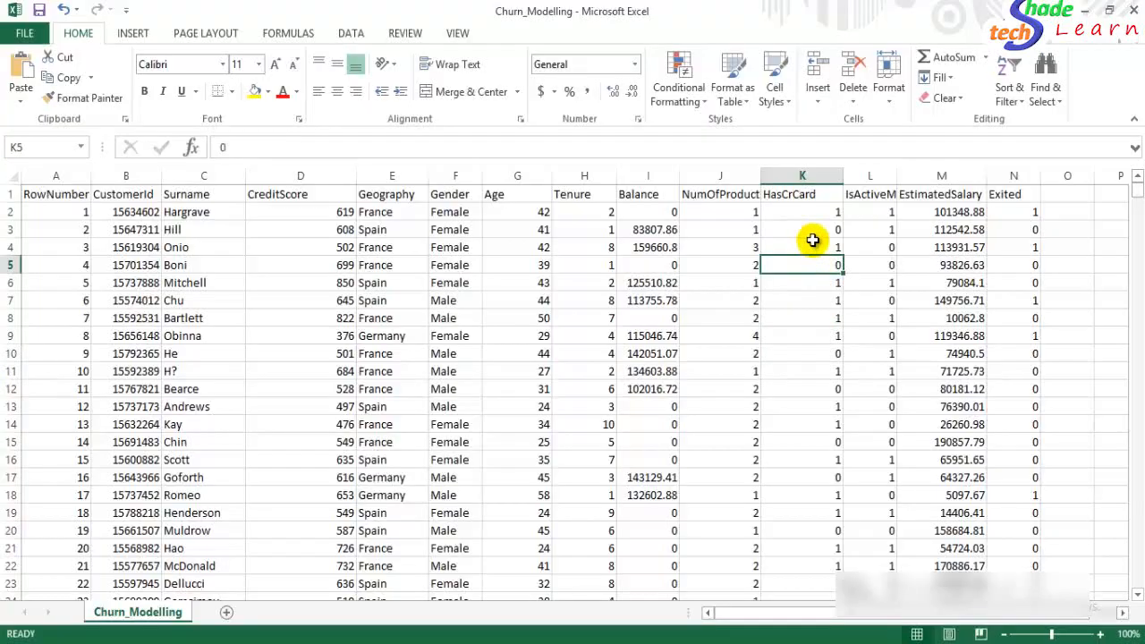
Fit the IsActiveMember column to its full header and review its first entries.
{"action": "double_click", "coordinate": [894, 176]}
{"action": "left_click", "coordinate": [898, 200]}
{"action": "left_click", "coordinate": [898, 244]}
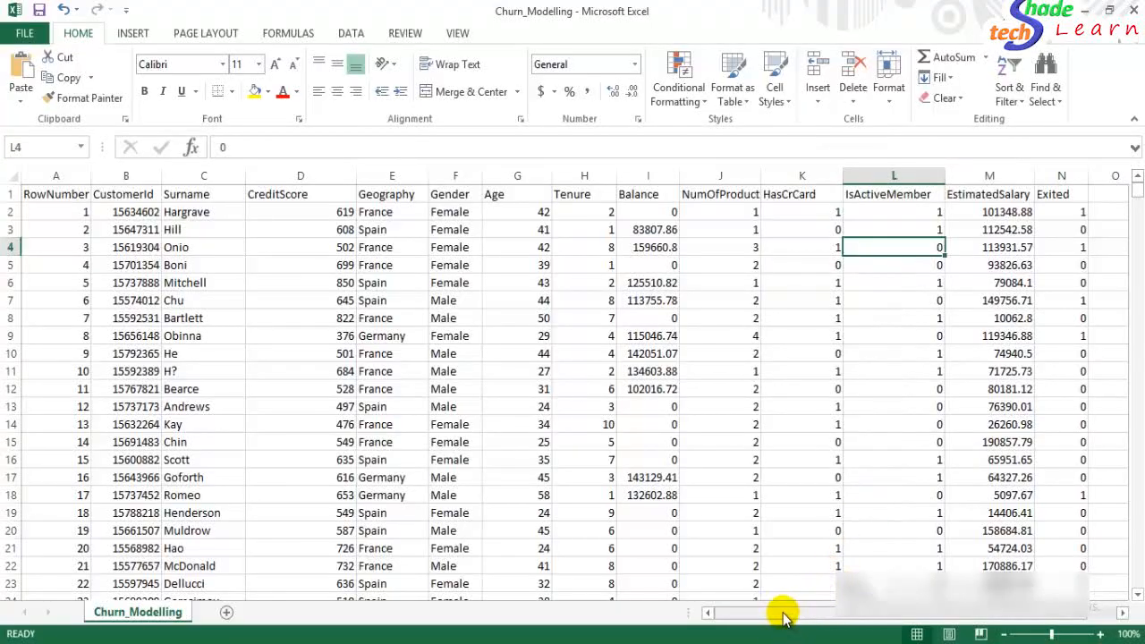
Review the EstimatedSalary values of several customers in the first rows.
{"action": "left_click", "coordinate": [998, 213]}
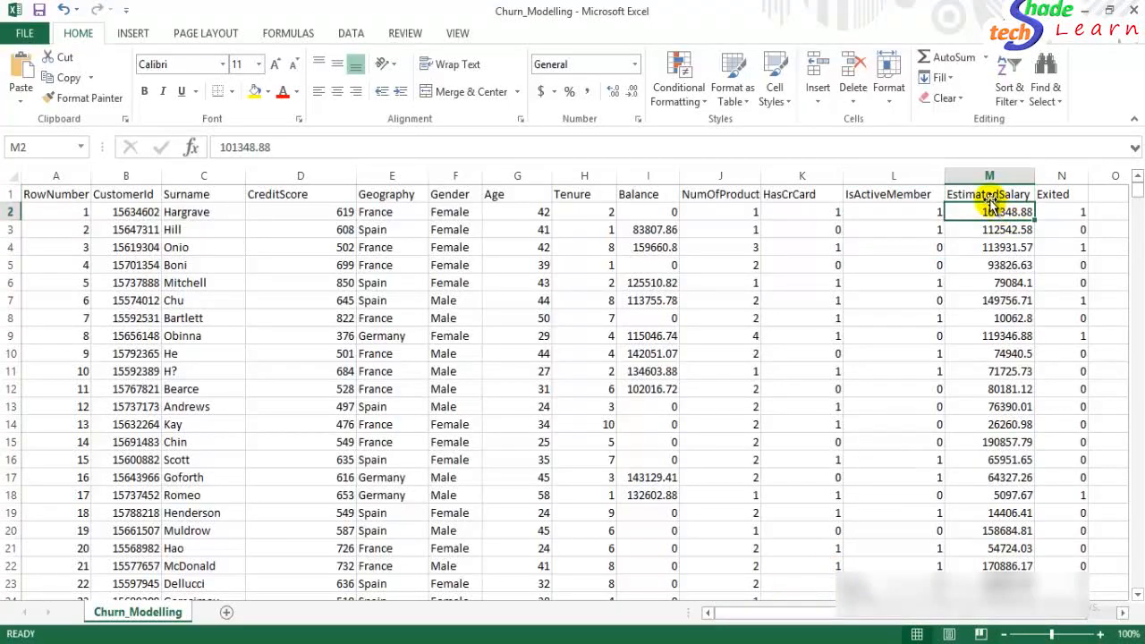
{"action": "left_click", "coordinate": [992, 227]}
{"action": "left_click", "coordinate": [993, 385]}
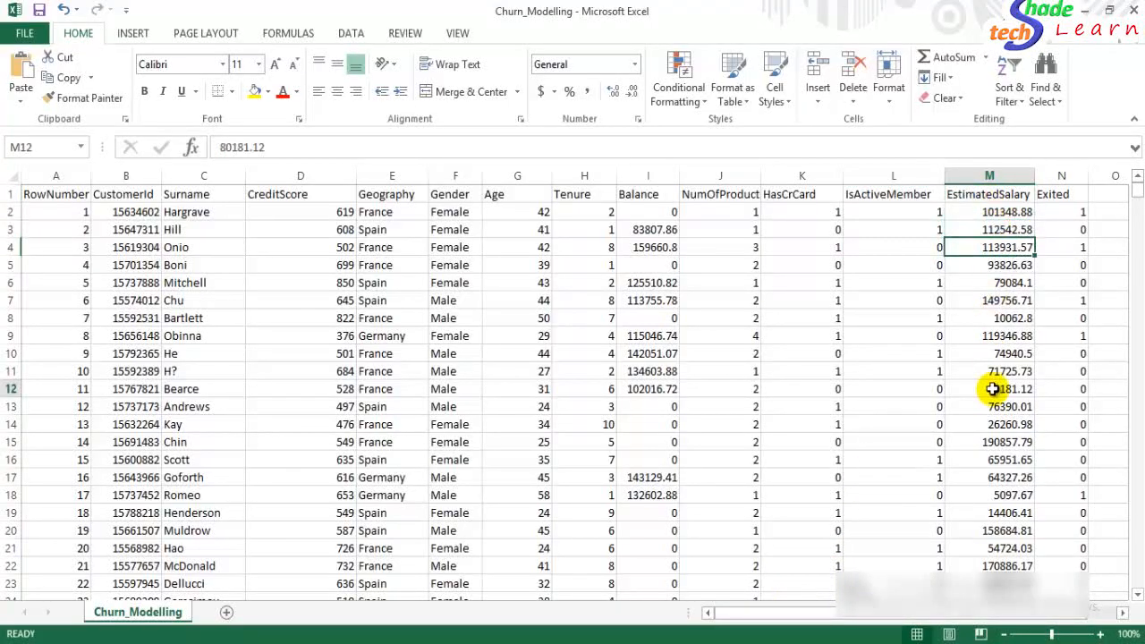
Review the Exited header and its first entries without changing the cell contents.
{"action": "scroll", "coordinate": [949, 412], "scroll_direction": "right", "scroll_amount": 1}
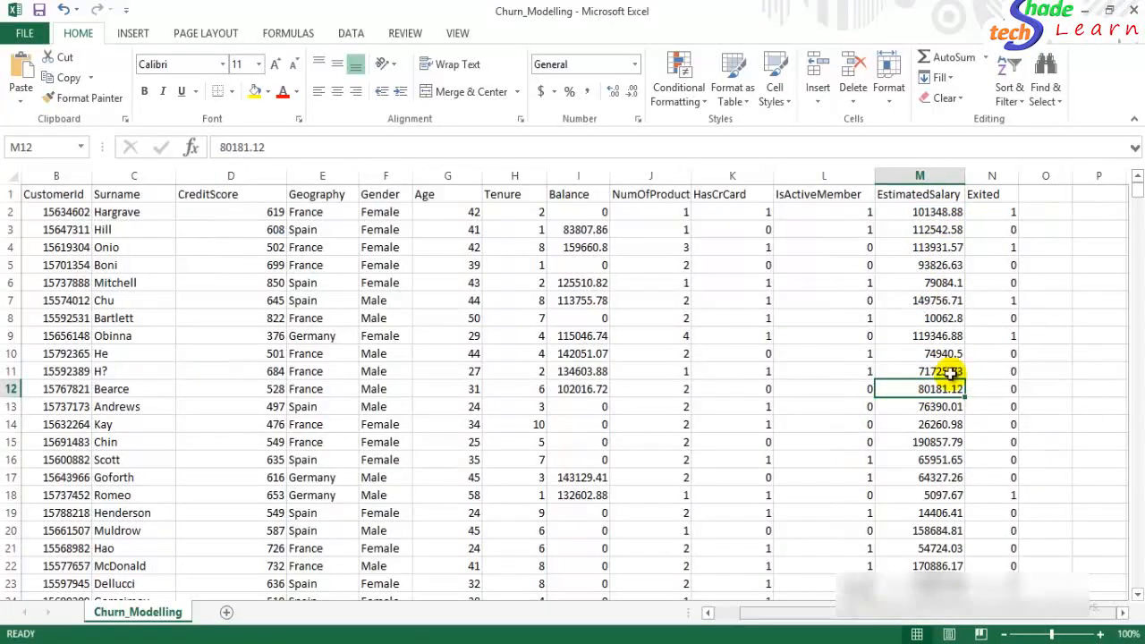
{"action": "left_click", "coordinate": [985, 192]}
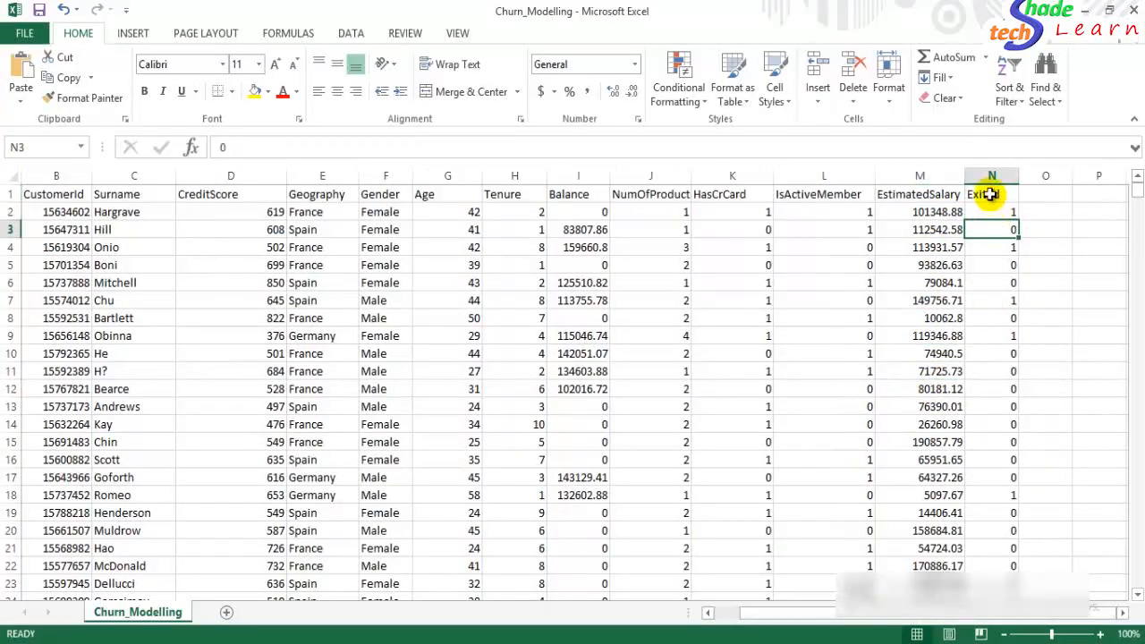
{"action": "double_click", "coordinate": [1010, 195]}
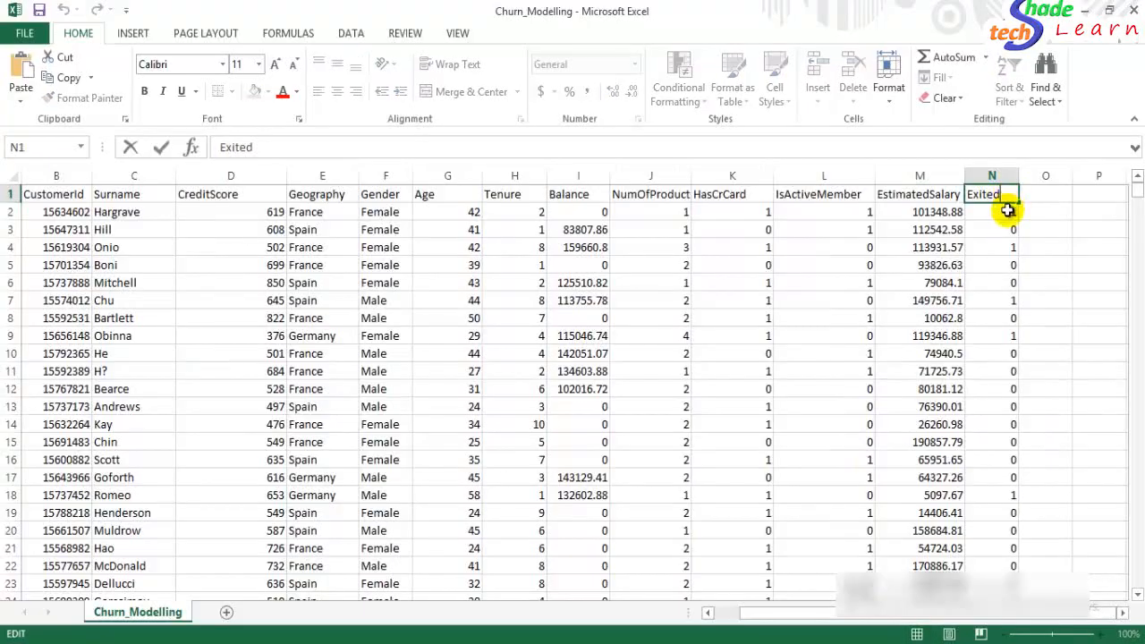
{"action": "left_click", "coordinate": [1006, 227]}
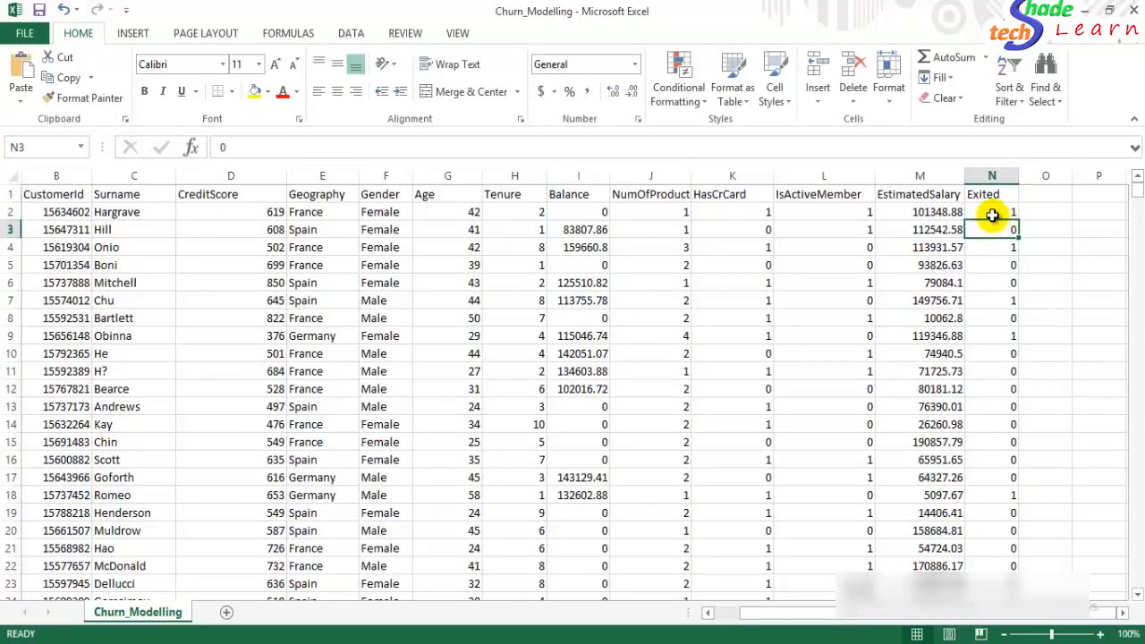
{"action": "left_click", "coordinate": [993, 265]}
Return to the first columns of the customer data and look over sample Balance and CreditScore values.
{"action": "scroll", "coordinate": [872, 601], "scroll_direction": "left", "scroll_amount": 1}
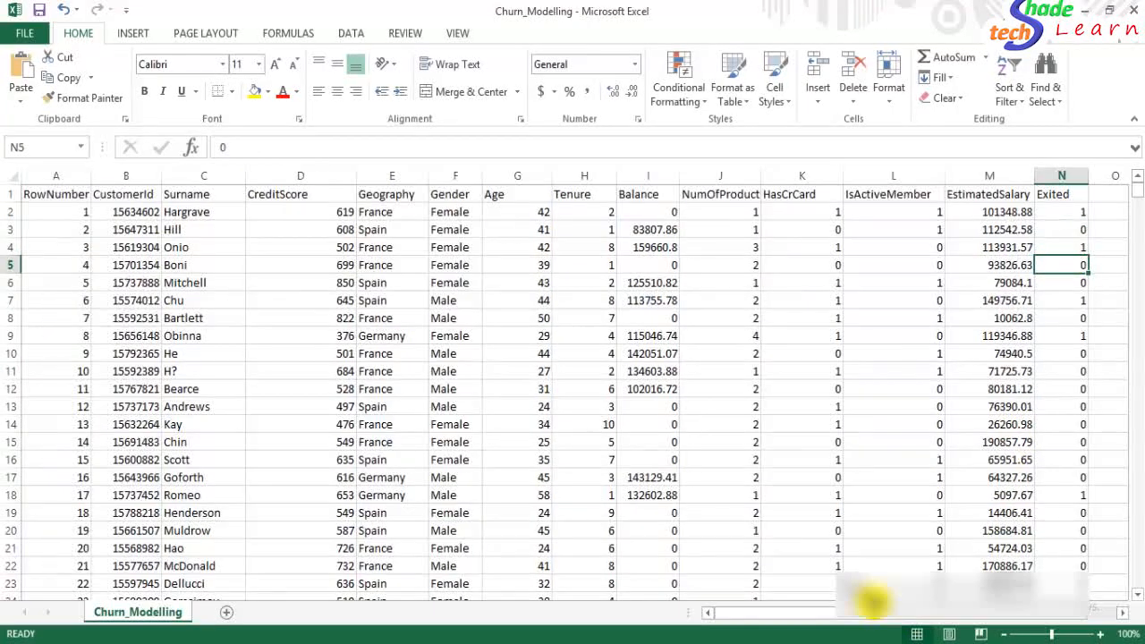
{"action": "left_click", "coordinate": [650, 302]}
{"action": "left_click", "coordinate": [283, 301]}
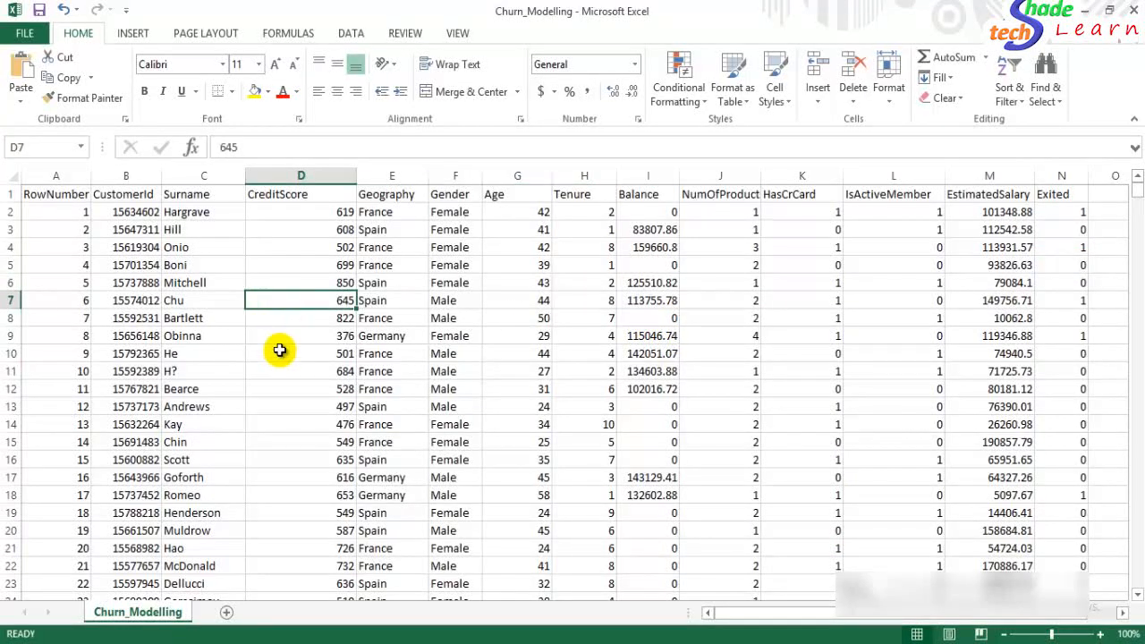
{"action": "left_click", "coordinate": [288, 529]}
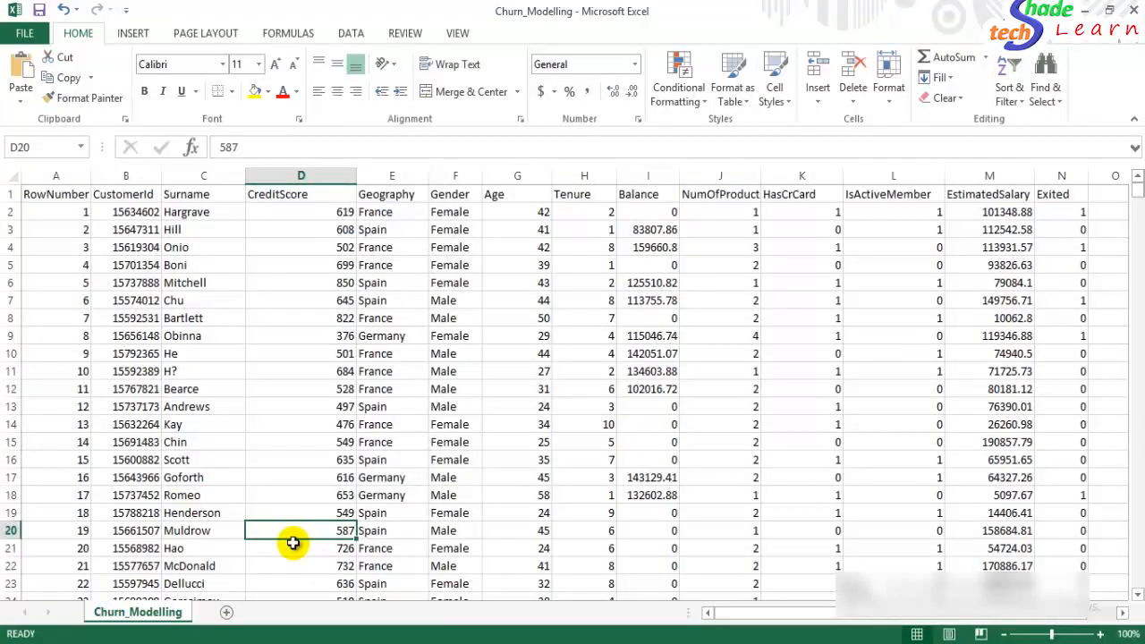
Switch to the prediction data workbook and review sample customer values across its columns.
{"action": "left_click", "coordinate": [364, 286]}
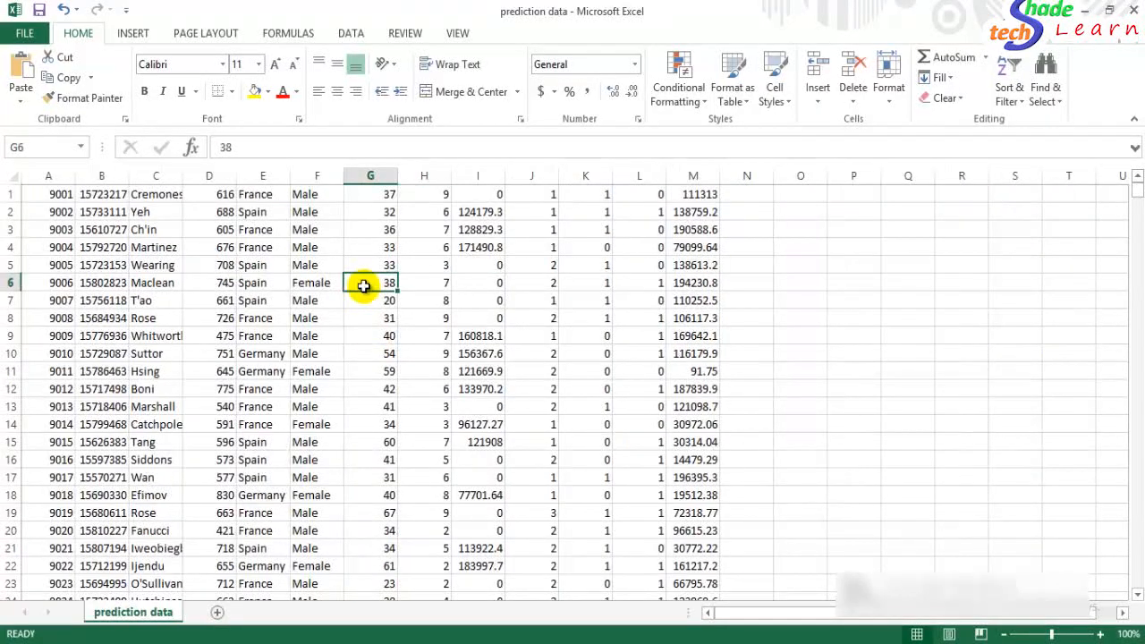
{"action": "left_click", "coordinate": [680, 230]}
{"action": "left_click", "coordinate": [598, 248]}
{"action": "left_click", "coordinate": [474, 264]}
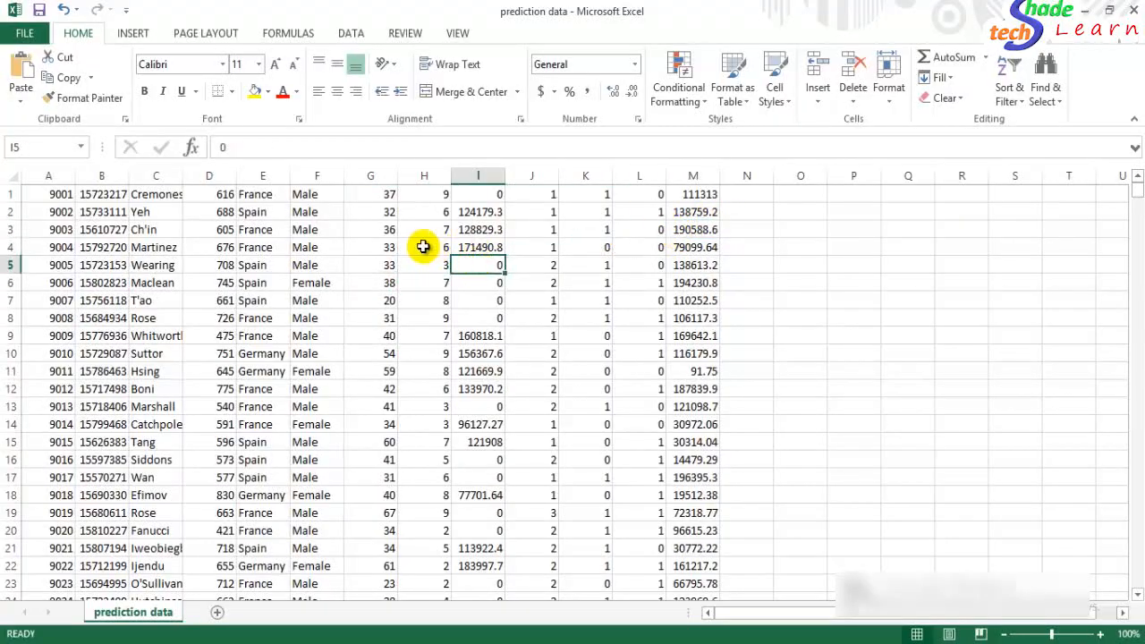
{"action": "left_click", "coordinate": [349, 268]}
{"action": "left_click", "coordinate": [382, 332]}
{"action": "left_click", "coordinate": [546, 354]}
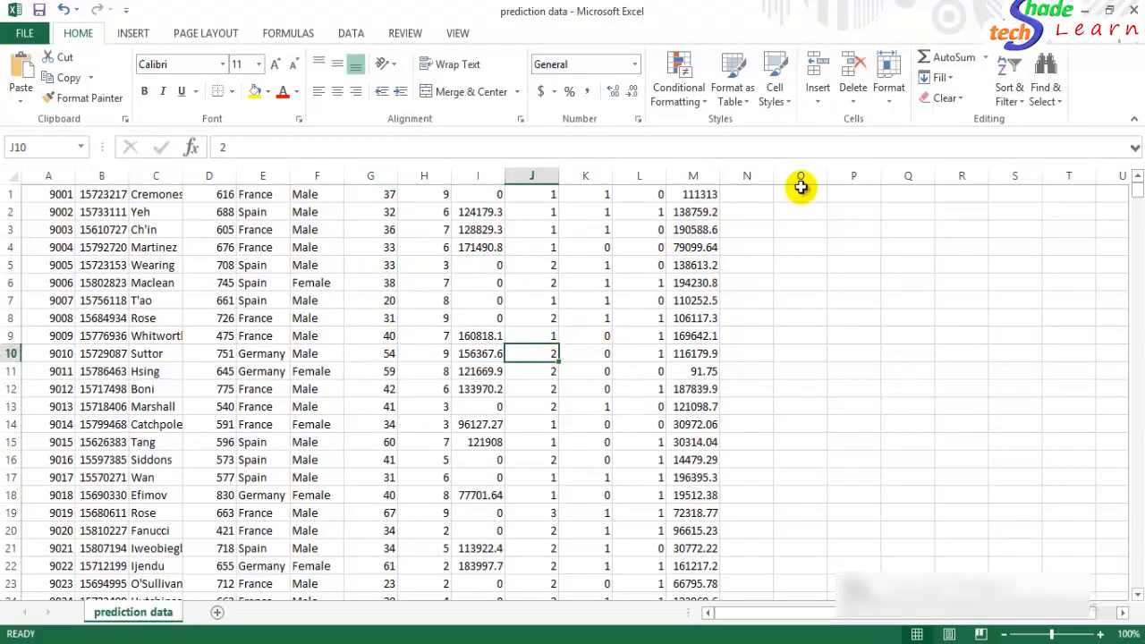
Check the empty column N after the salary values in the prediction data, where the Exited values would belong.
{"action": "left_click", "coordinate": [754, 196]}
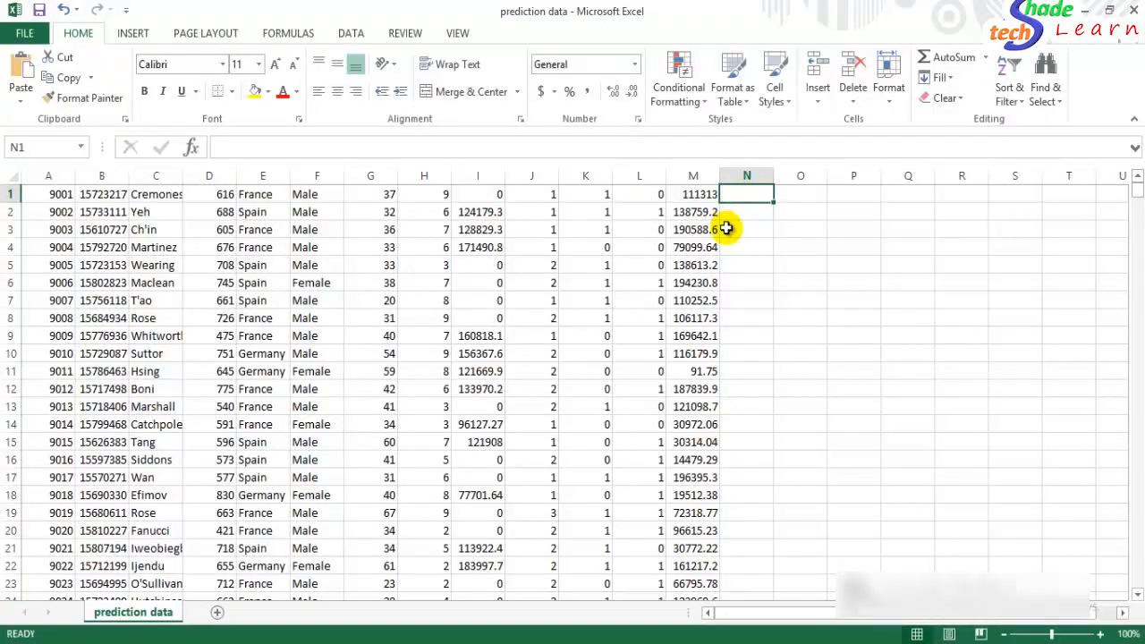
{"action": "left_click", "coordinate": [728, 230]}
{"action": "left_click", "coordinate": [746, 197]}
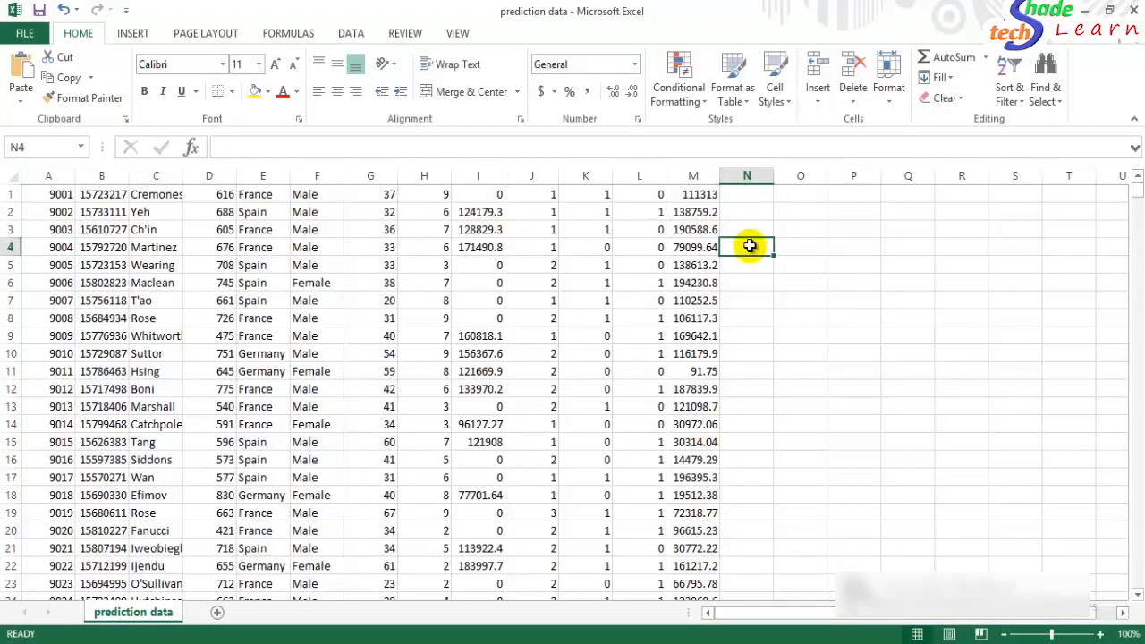
{"action": "left_click", "coordinate": [743, 200]}
{"action": "left_click_drag", "start_coordinate": [744, 198], "coordinate": [771, 306]}
{"action": "left_click", "coordinate": [822, 348]}
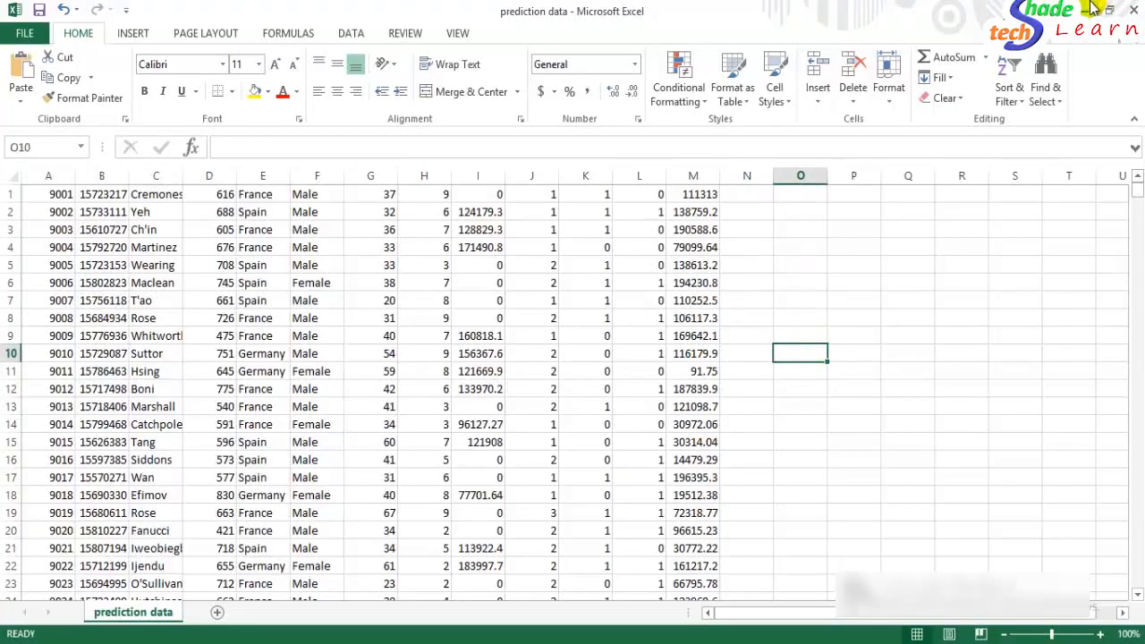
Minimize the Excel workbooks, switch to the AWS Management Console in the browser and open Machine Learning to view its objects.
{"action": "left_click", "coordinate": [1093, 9]}
{"action": "left_click", "coordinate": [1093, 9]}
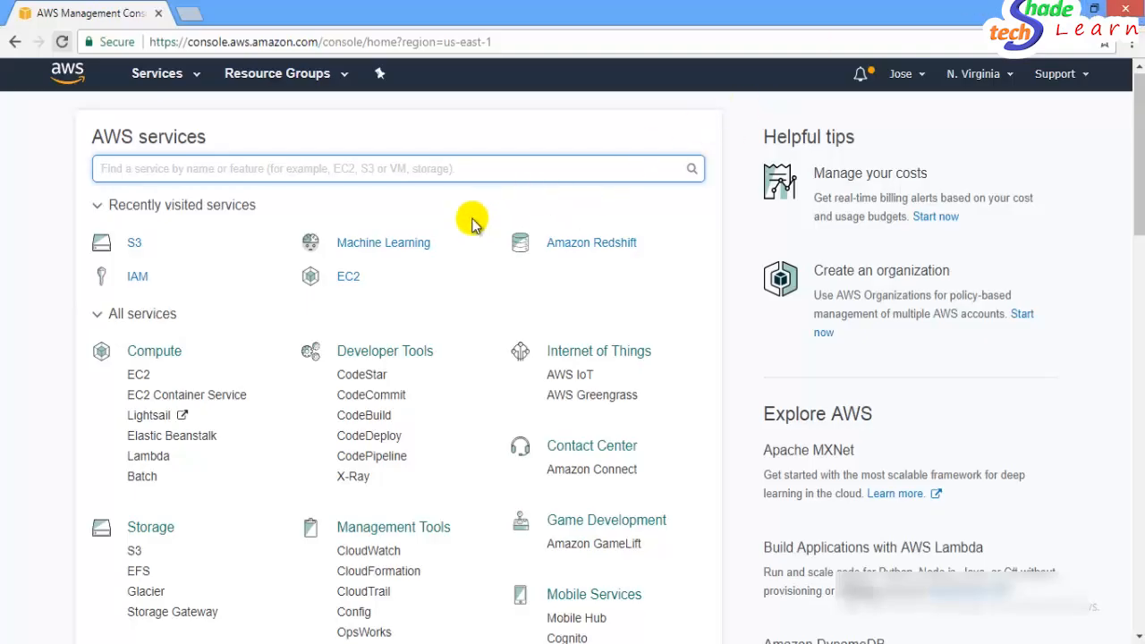
{"action": "left_click", "coordinate": [396, 250]}
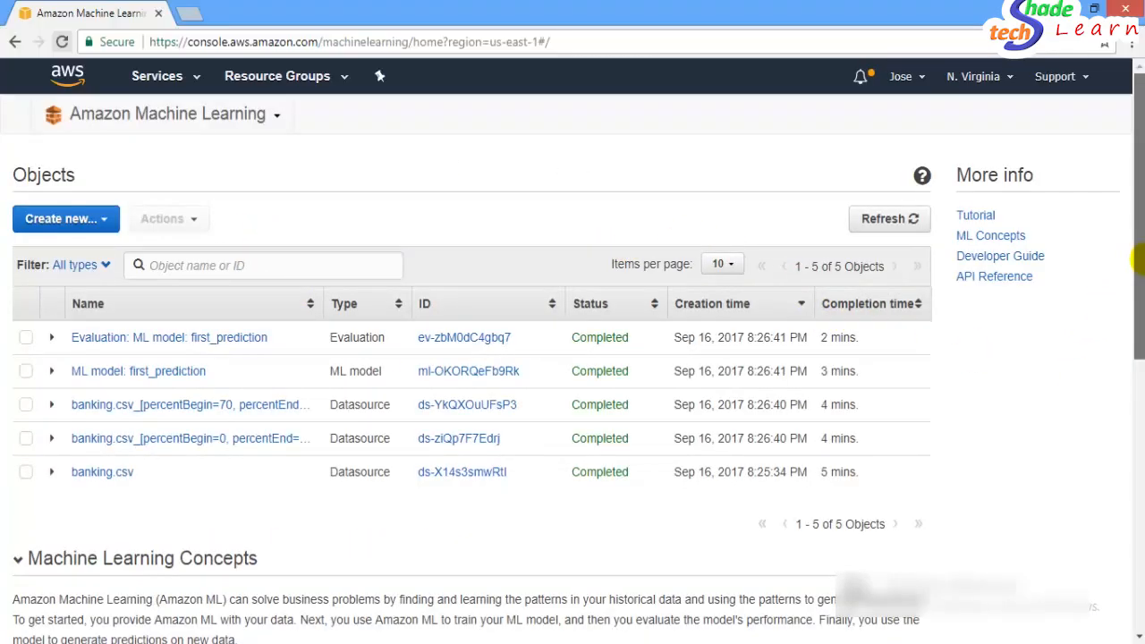
{"action": "mouse_move", "coordinate": [1142, 259]}
{"action": "left_mouse_down"}
{"action": "mouse_move", "coordinate": [1141, 286]}
{"action": "mouse_move", "coordinate": [1136, 246]}
{"action": "left_mouse_up"}
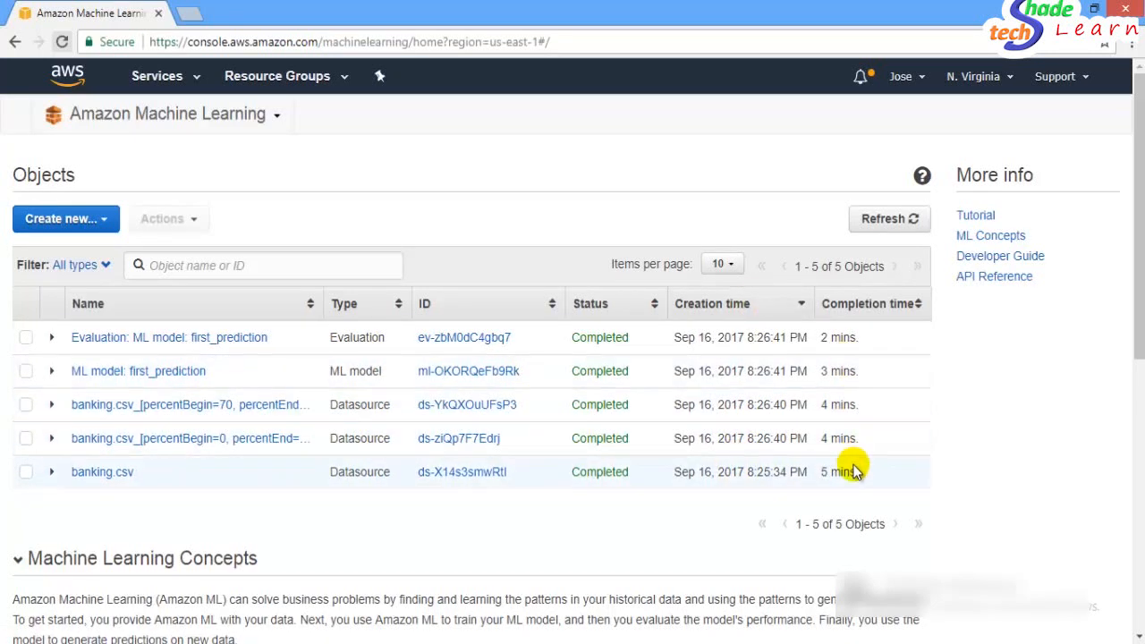
{"action": "left_click", "coordinate": [197, 265]}
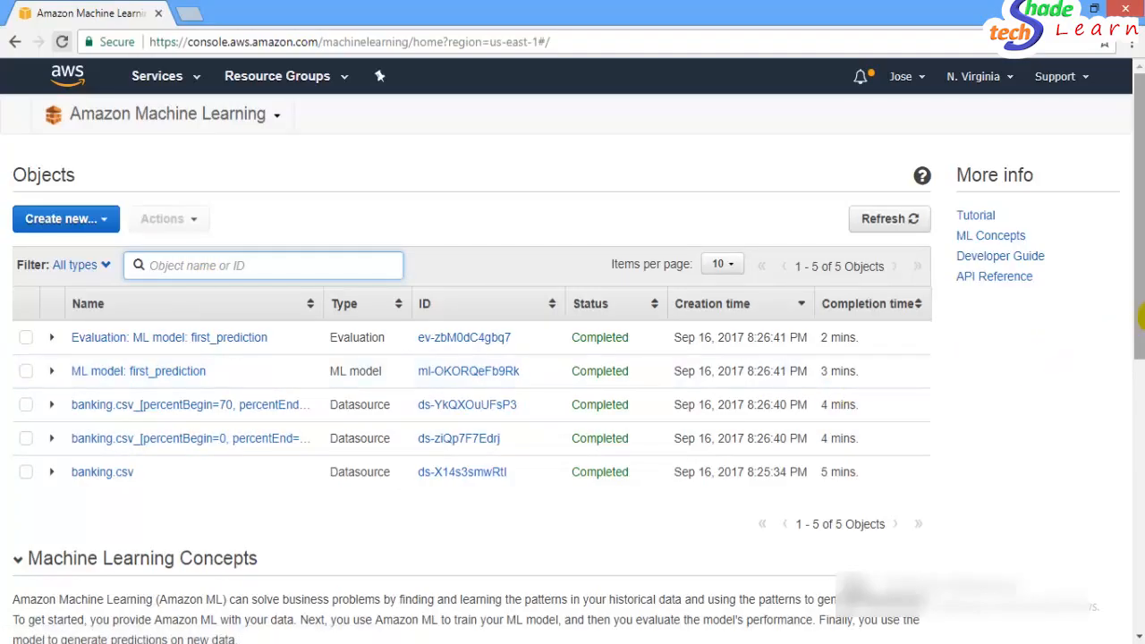
Start creating a new datasource in Amazon Machine Learning and choose Amazon Redshift as the data location.
{"action": "left_click", "coordinate": [85, 222]}
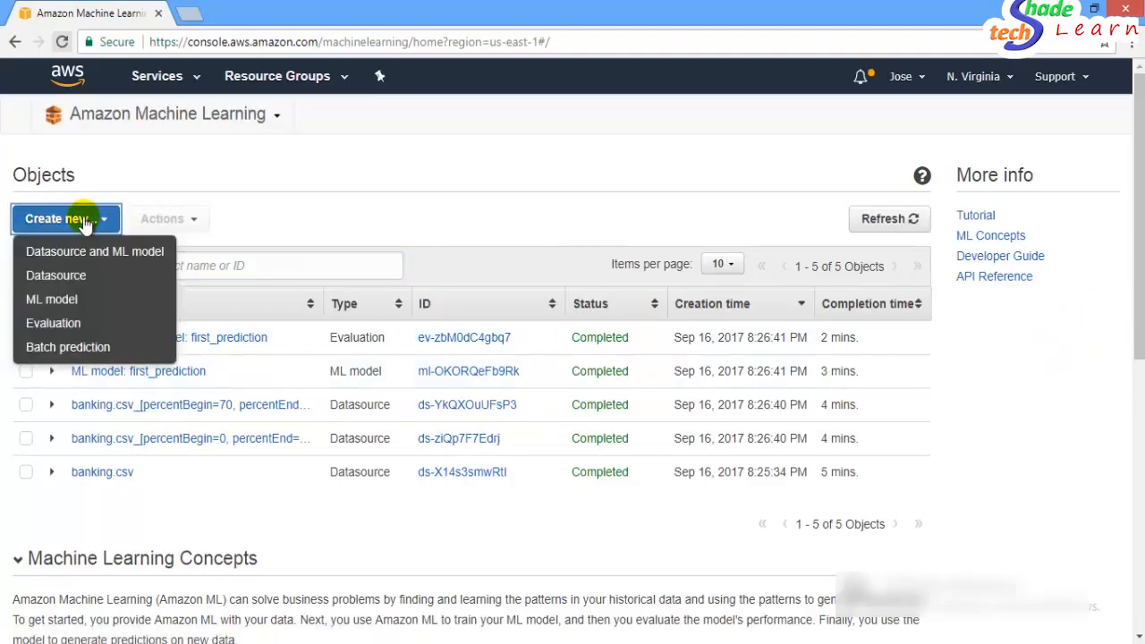
{"action": "left_click", "coordinate": [75, 280]}
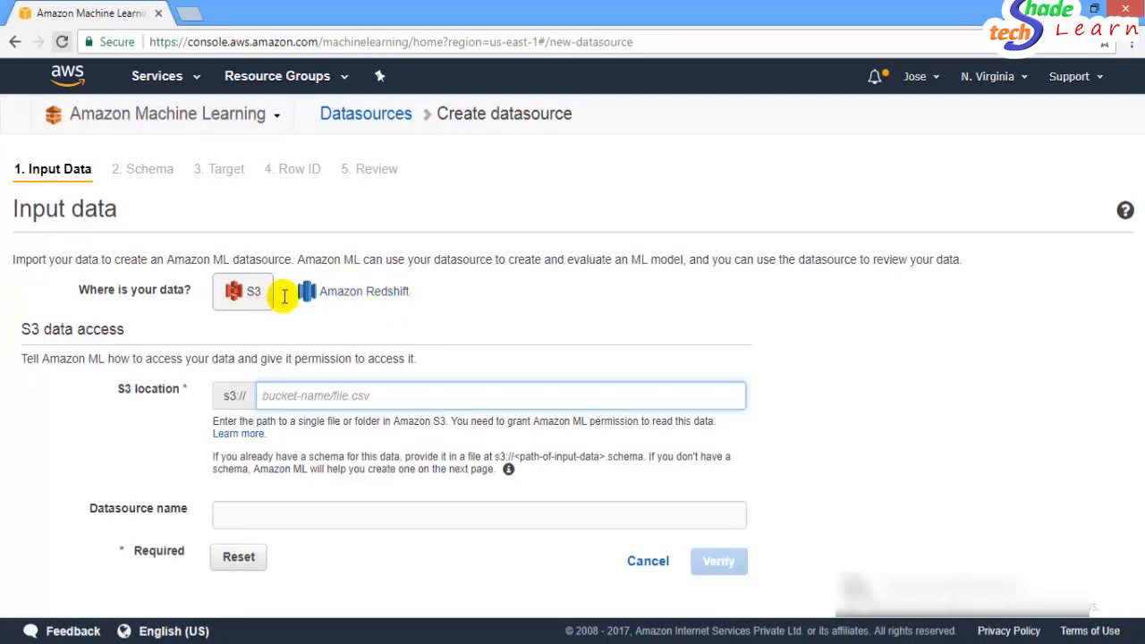
{"action": "left_click", "coordinate": [540, 274]}
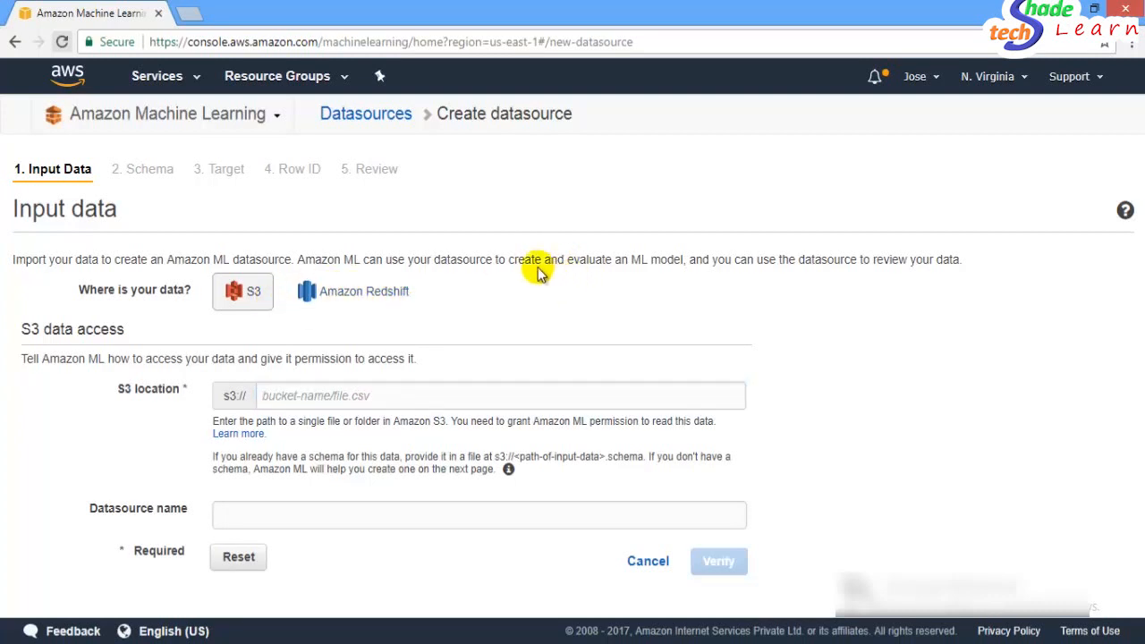
{"action": "left_click", "coordinate": [393, 297]}
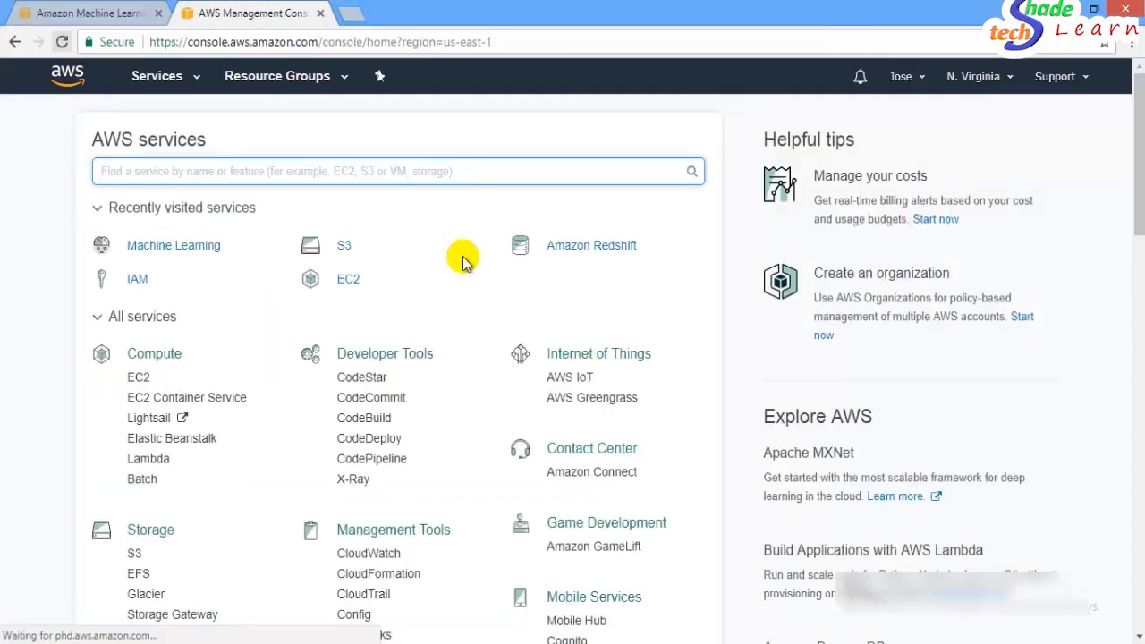
Open the cluster launch form in Amazon Redshift and review its identifier, database name, master user name and password fields.
{"action": "left_click", "coordinate": [572, 251]}
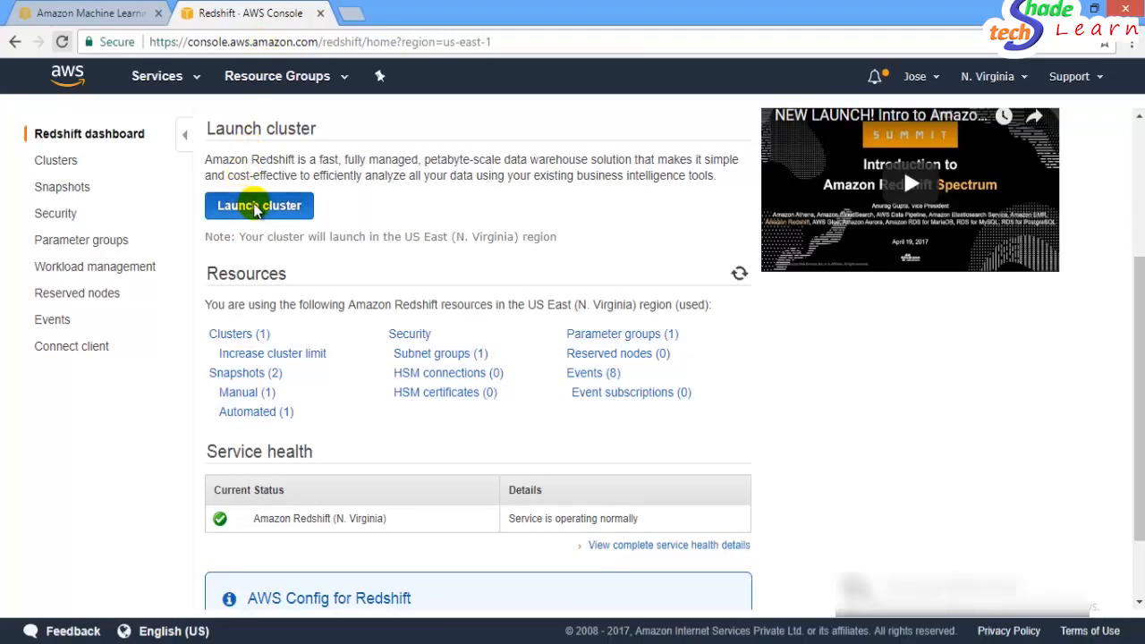
{"action": "left_click", "coordinate": [258, 208]}
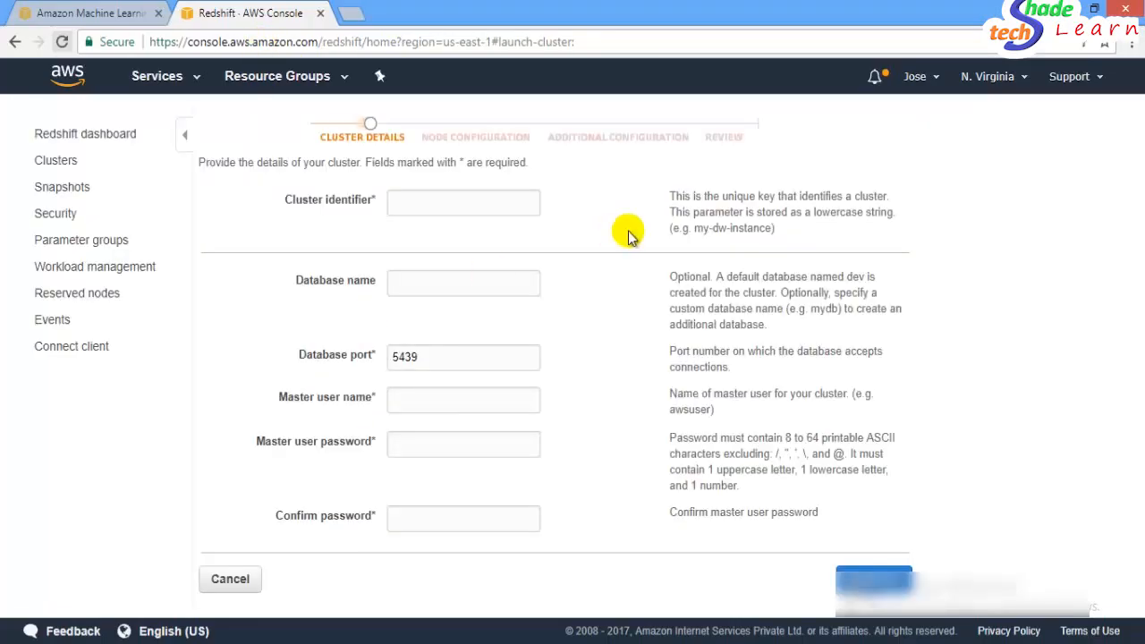
{"action": "left_click", "coordinate": [438, 214]}
{"action": "left_click", "coordinate": [430, 396]}
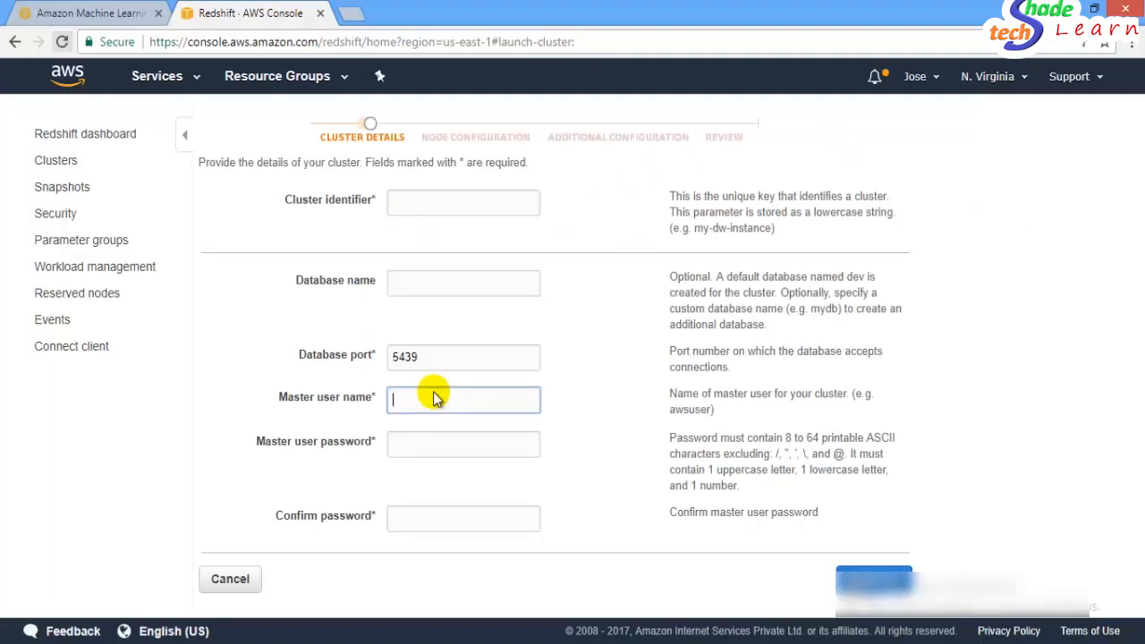
{"action": "left_click", "coordinate": [399, 519]}
{"action": "left_click", "coordinate": [409, 446]}
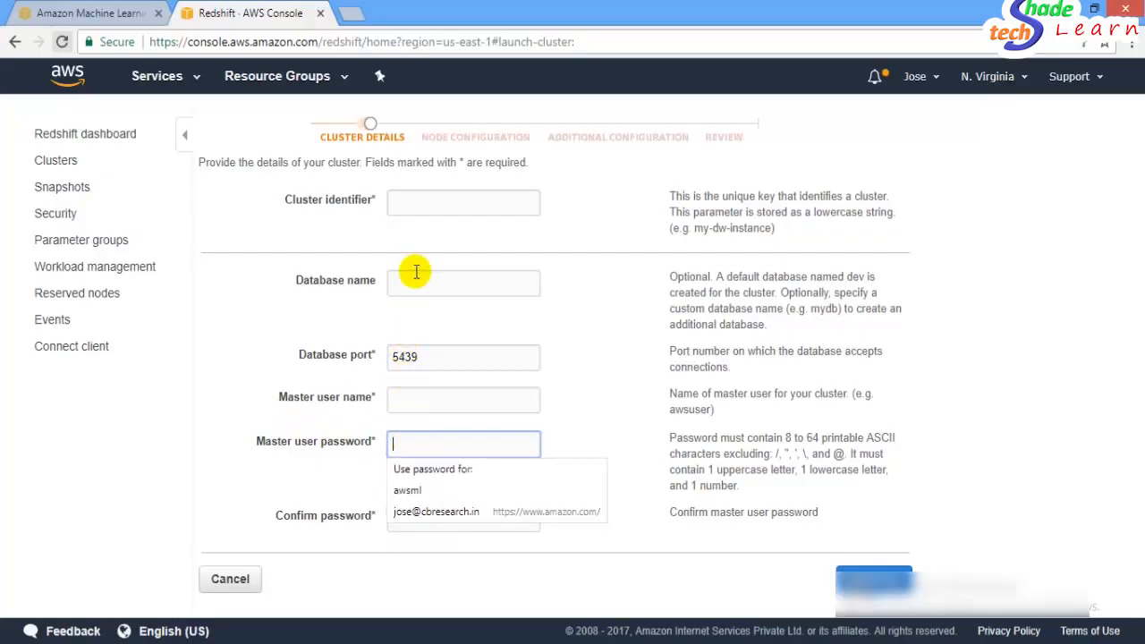
{"action": "left_click", "coordinate": [414, 276]}
{"action": "left_click", "coordinate": [417, 202]}
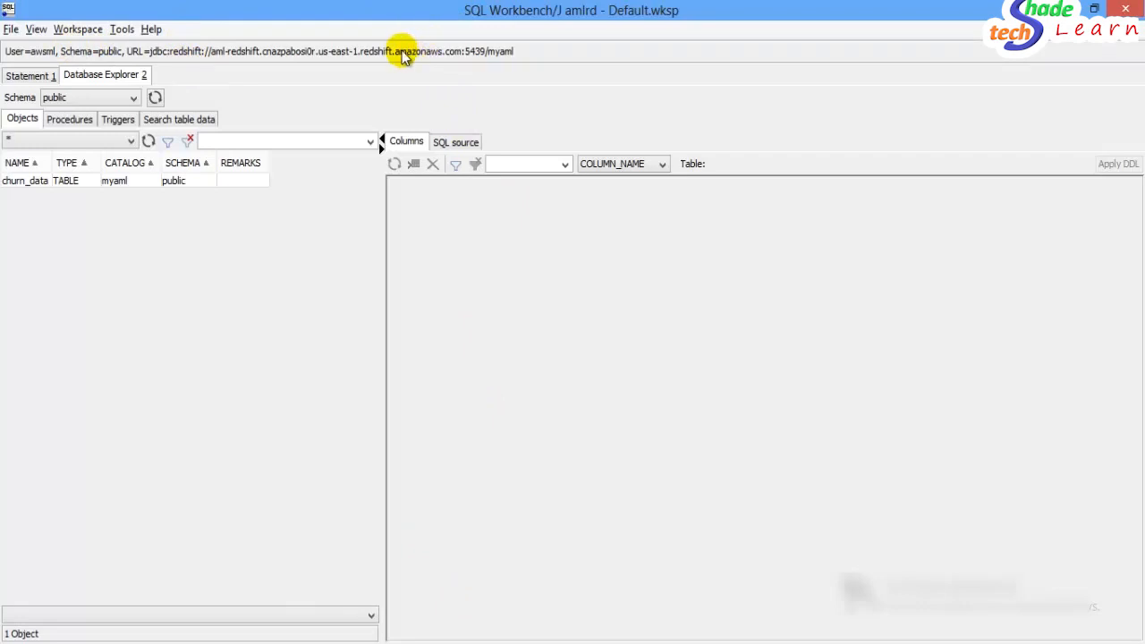
Switch to SQL Workbench/J, select the churn_data table and review its column names and data types.
{"action": "left_click", "coordinate": [27, 181]}
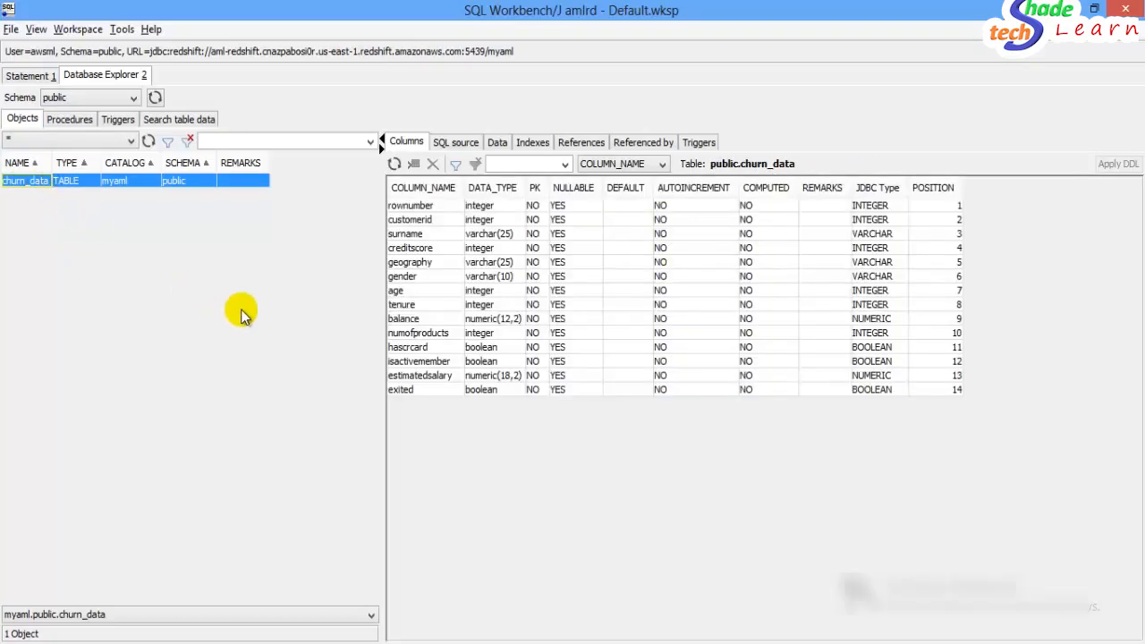
{"action": "left_click_drag", "start_coordinate": [412, 211], "coordinate": [456, 414]}
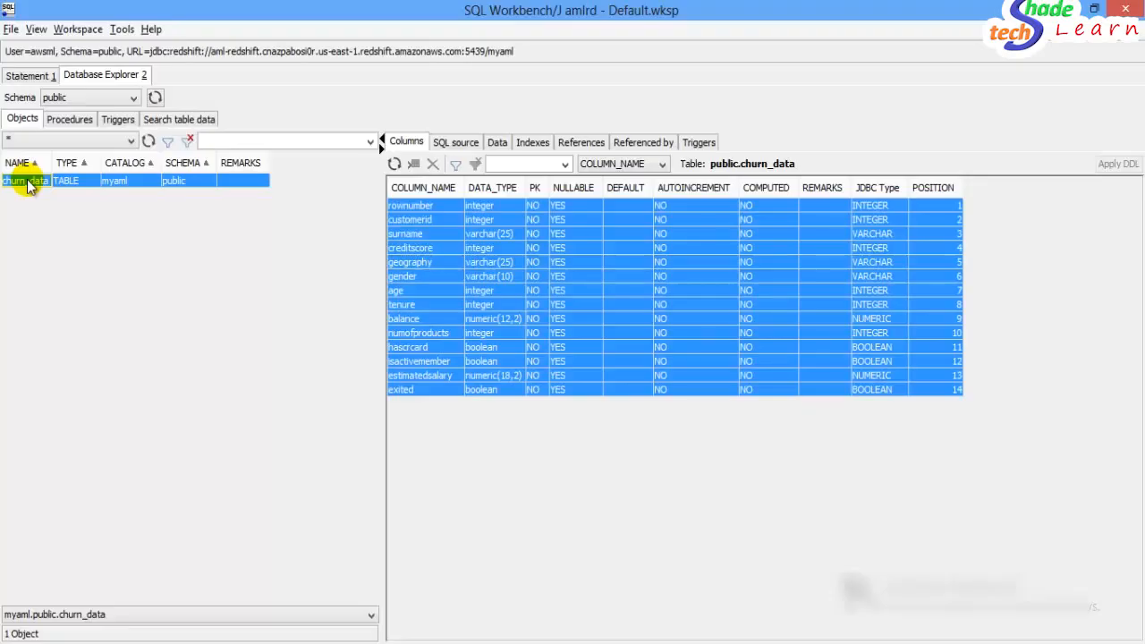
{"action": "left_click", "coordinate": [483, 304]}
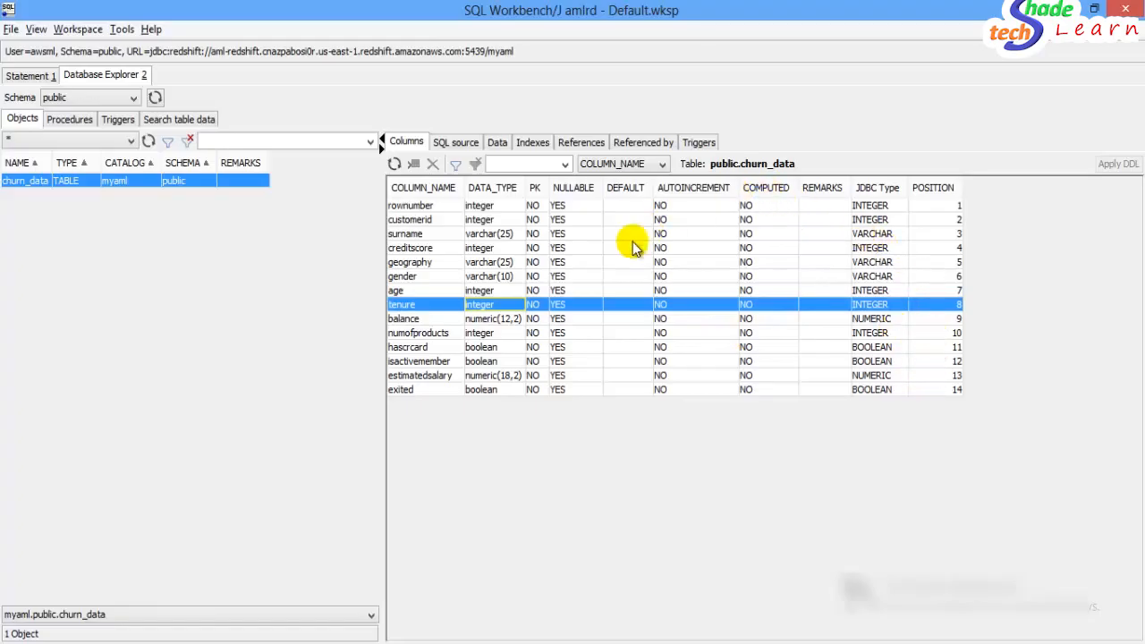
Leave SQL Workbench/J and return to the Amazon Machine Learning datasource form in the browser.
{"action": "left_click", "coordinate": [45, 77]}
{"action": "left_click", "coordinate": [107, 77]}
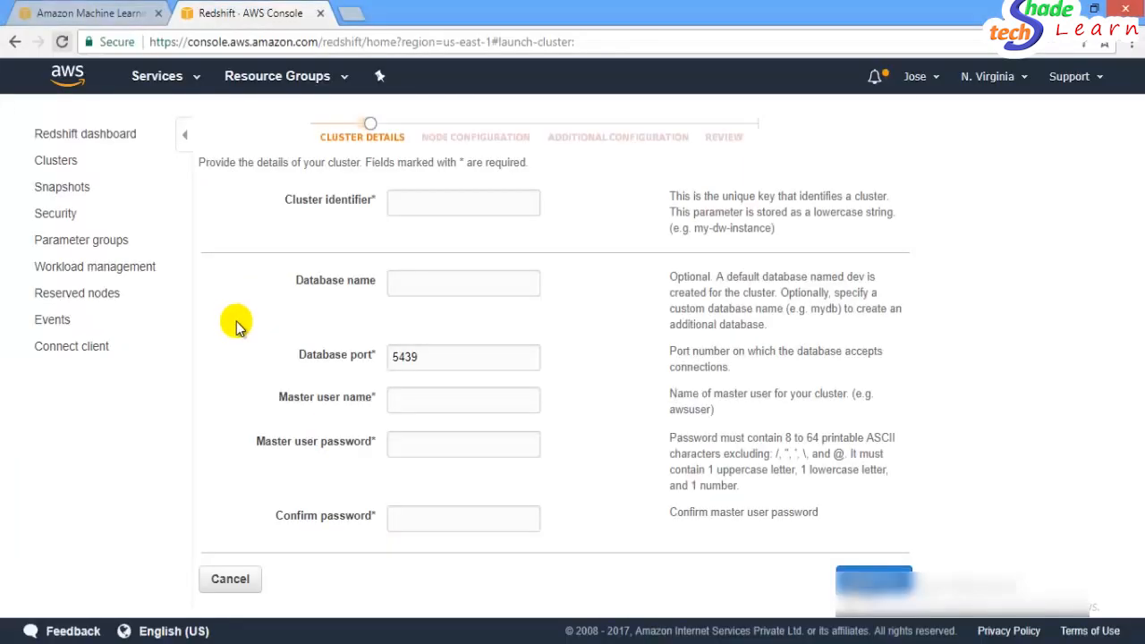
{"action": "left_click", "coordinate": [90, 12]}
{"action": "left_click", "coordinate": [257, 10]}
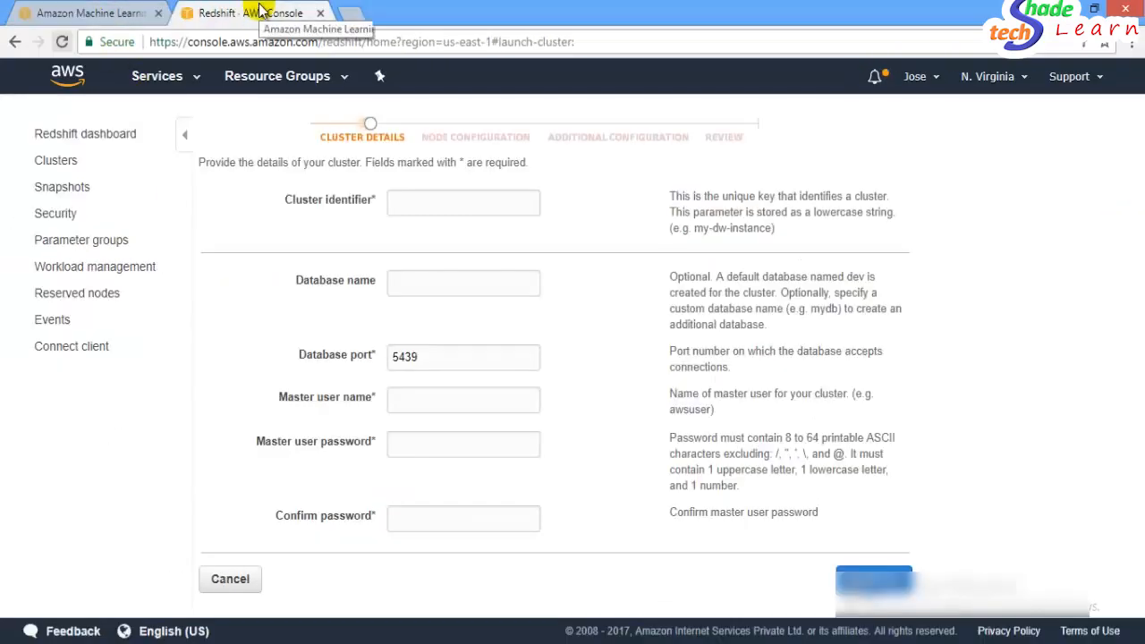
{"action": "left_click", "coordinate": [146, 12]}
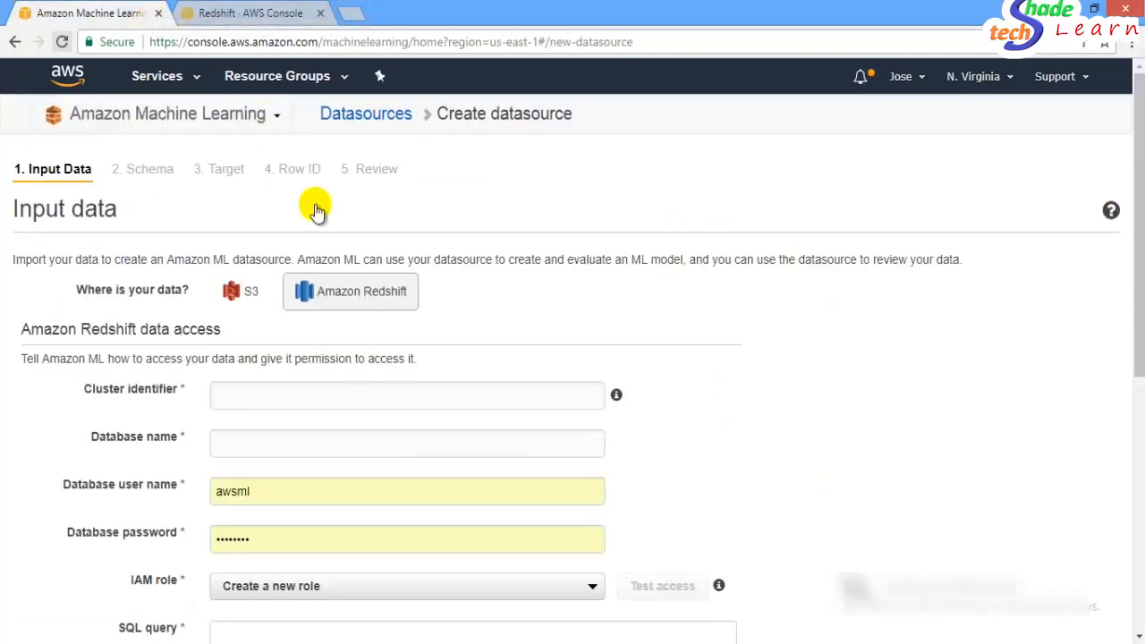
Set the Redshift cluster identifier to aml-redshift and the database name to myaml.
{"action": "left_click", "coordinate": [330, 391]}
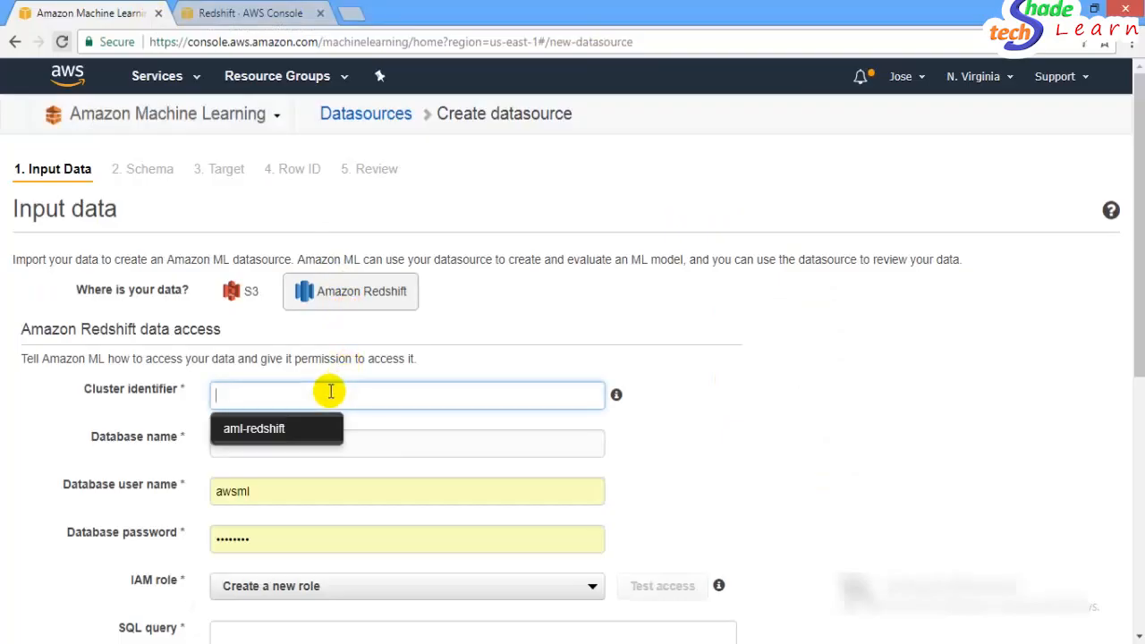
{"action": "left_click", "coordinate": [210, 430]}
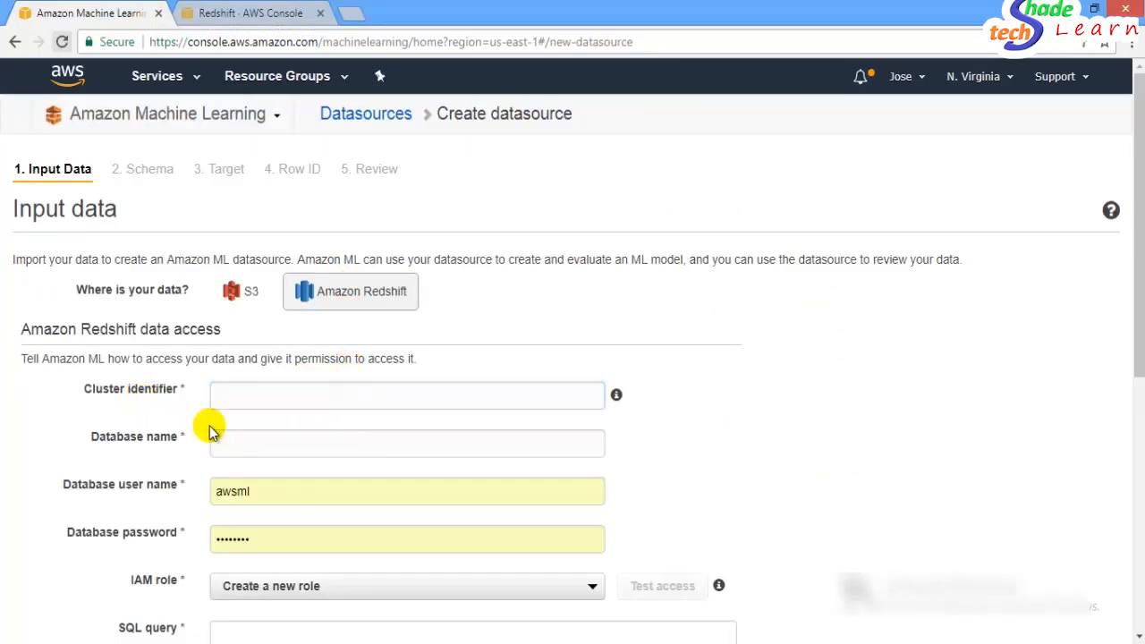
{"action": "left_click", "coordinate": [230, 396]}
{"action": "left_click", "coordinate": [231, 436]}
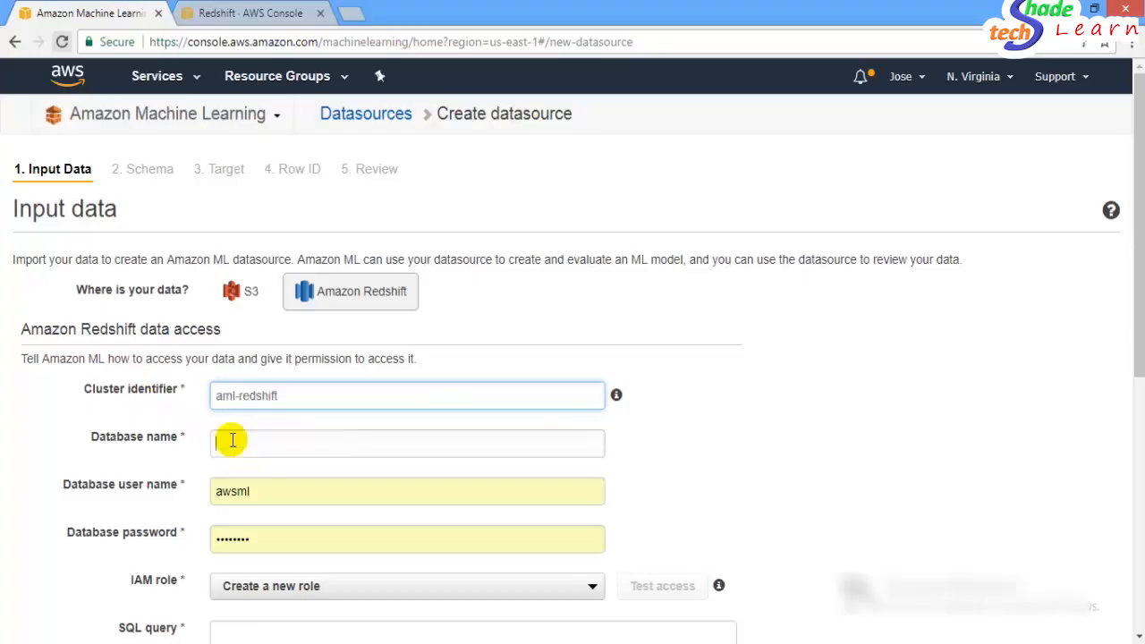
{"action": "left_click", "coordinate": [232, 440]}
{"action": "type", "text": "myam"}
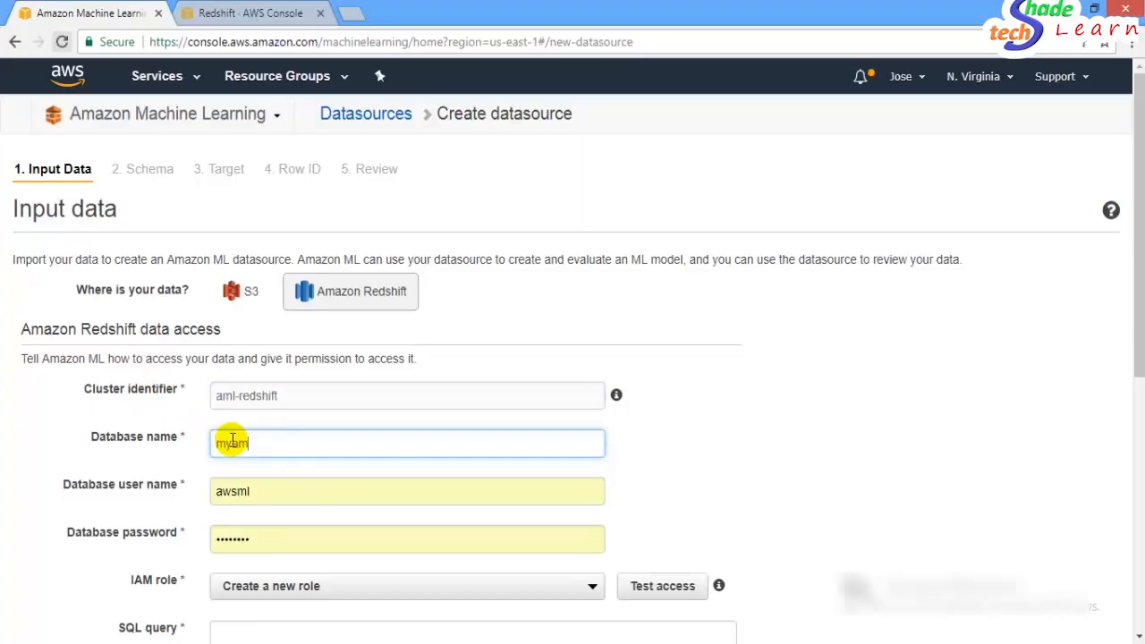
{"action": "type", "text": "l"}
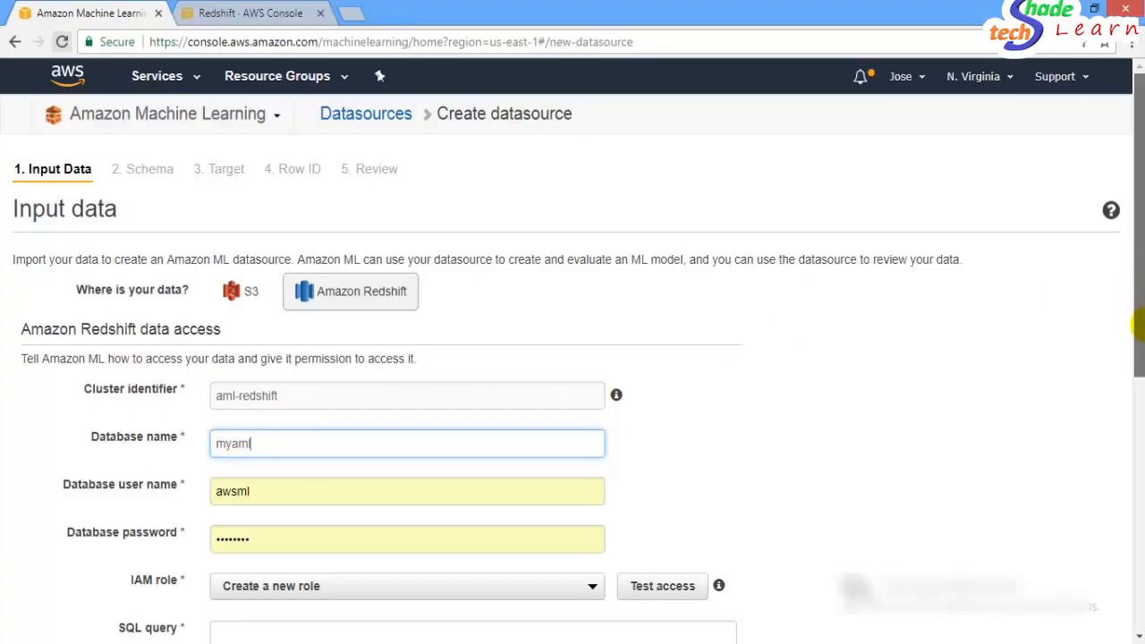
Review the available IAM role choices for the Amazon Redshift data access.
{"action": "scroll", "coordinate": [1136, 327], "scroll_direction": "down", "scroll_amount": 1}
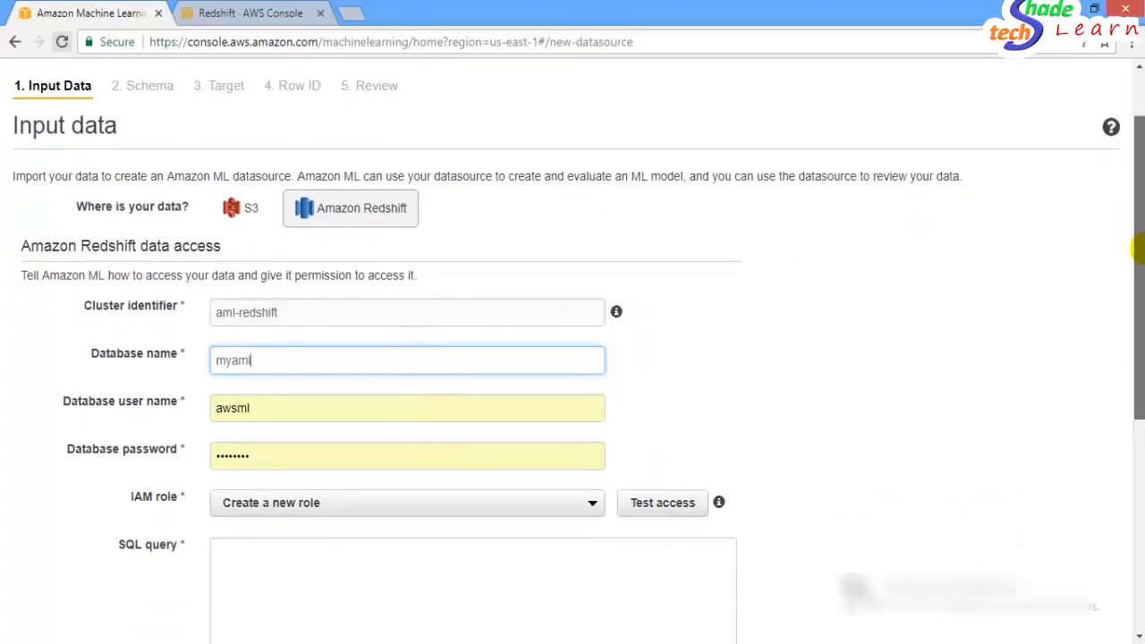
{"action": "left_click_drag", "start_coordinate": [1138, 251], "coordinate": [1141, 346]}
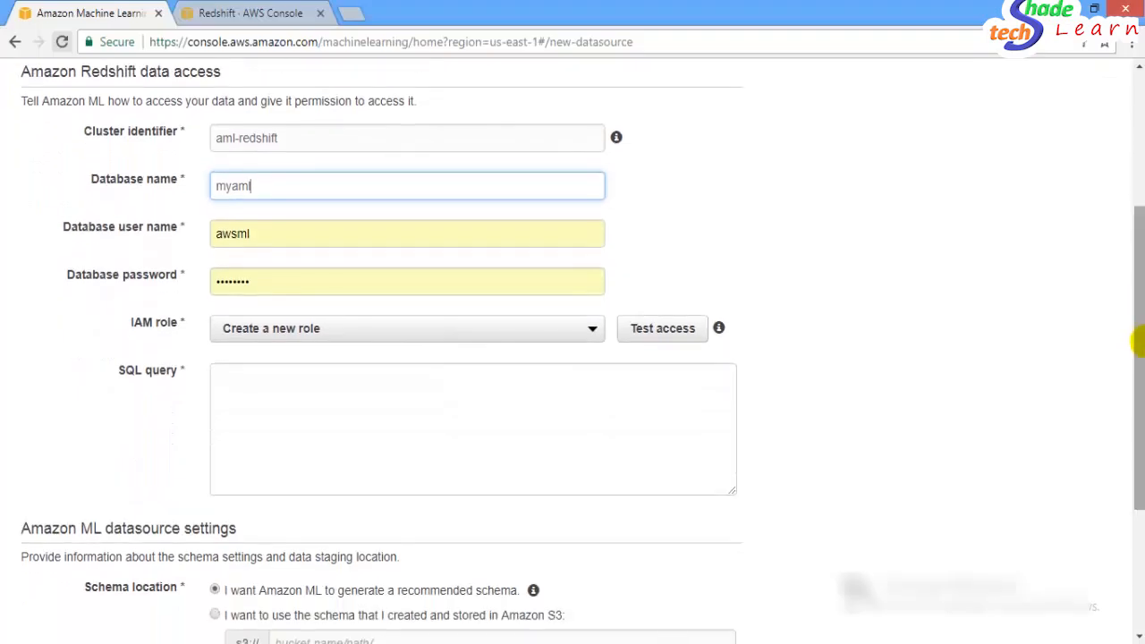
{"action": "left_click", "coordinate": [521, 329]}
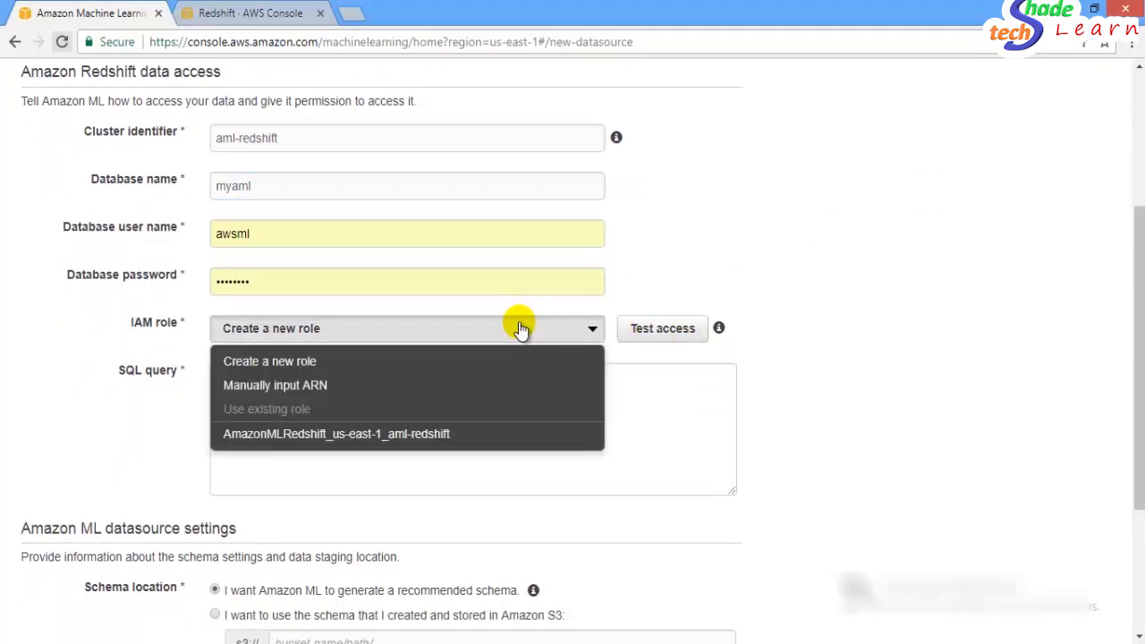
{"action": "left_click", "coordinate": [520, 328]}
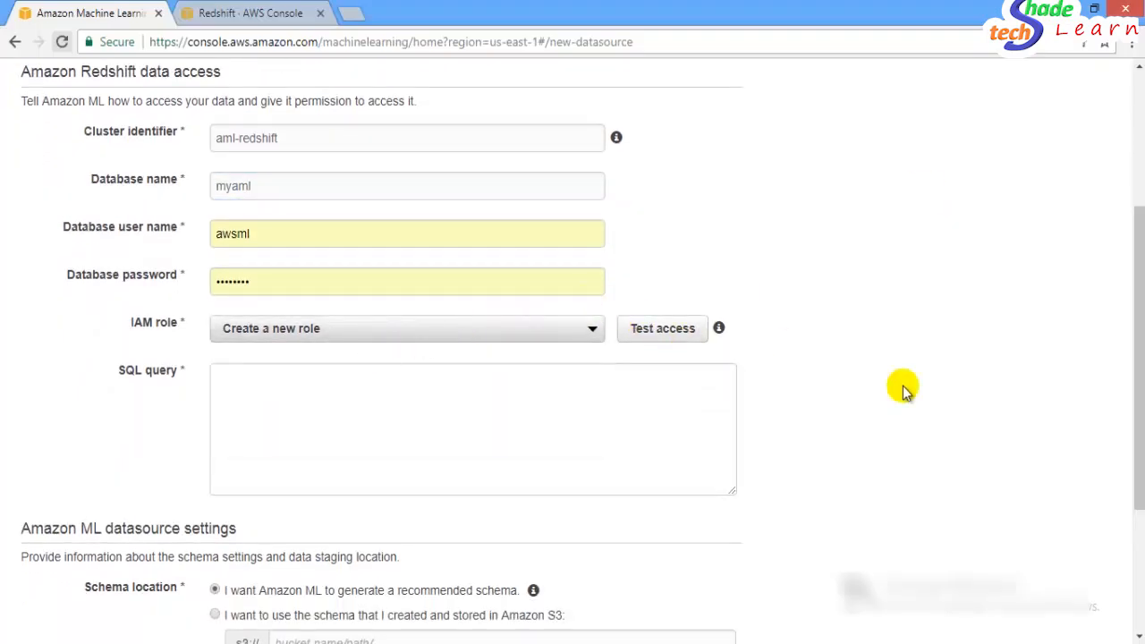
Enter the SQL query "select * from churn_data" for the datasource.
{"action": "left_click_drag", "start_coordinate": [1137, 351], "coordinate": [1138, 393]}
{"action": "left_click", "coordinate": [607, 367]}
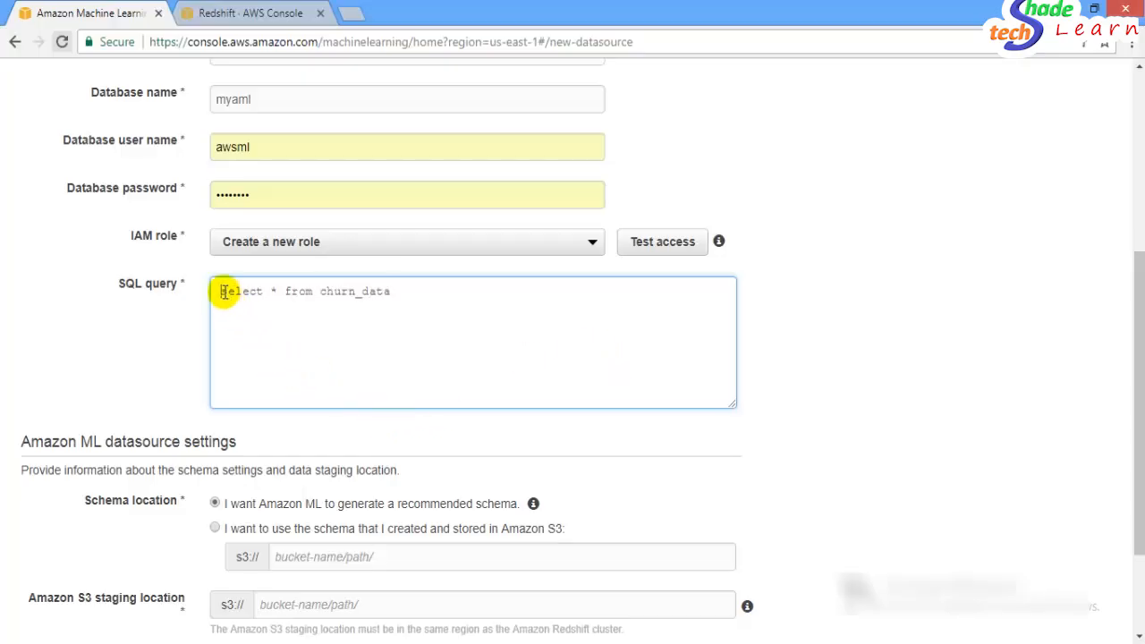
{"action": "left_click_drag", "start_coordinate": [224, 292], "coordinate": [421, 295]}
{"action": "left_click", "coordinate": [422, 295]}
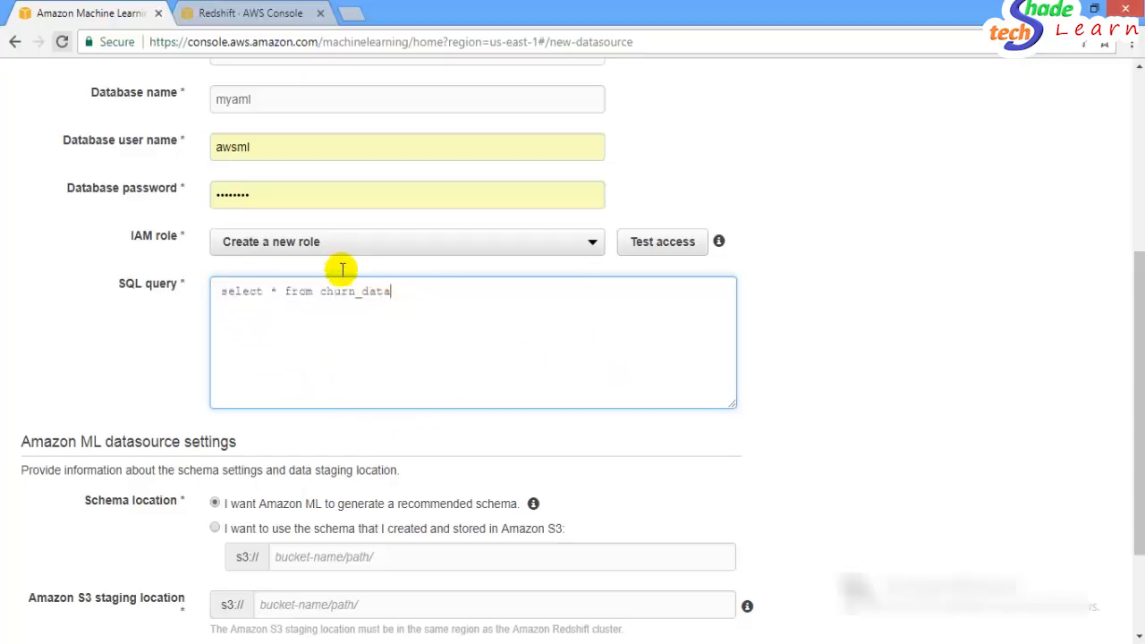
{"action": "double_click", "coordinate": [342, 294]}
{"action": "left_click", "coordinate": [394, 291]}
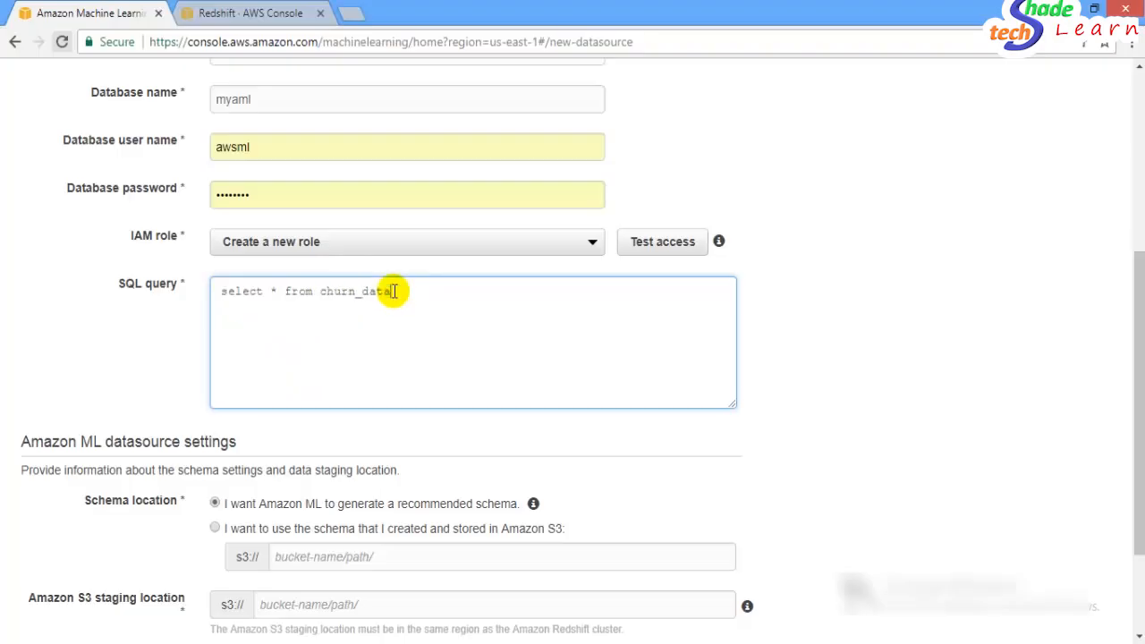
{"action": "triple_click", "coordinate": [393, 291]}
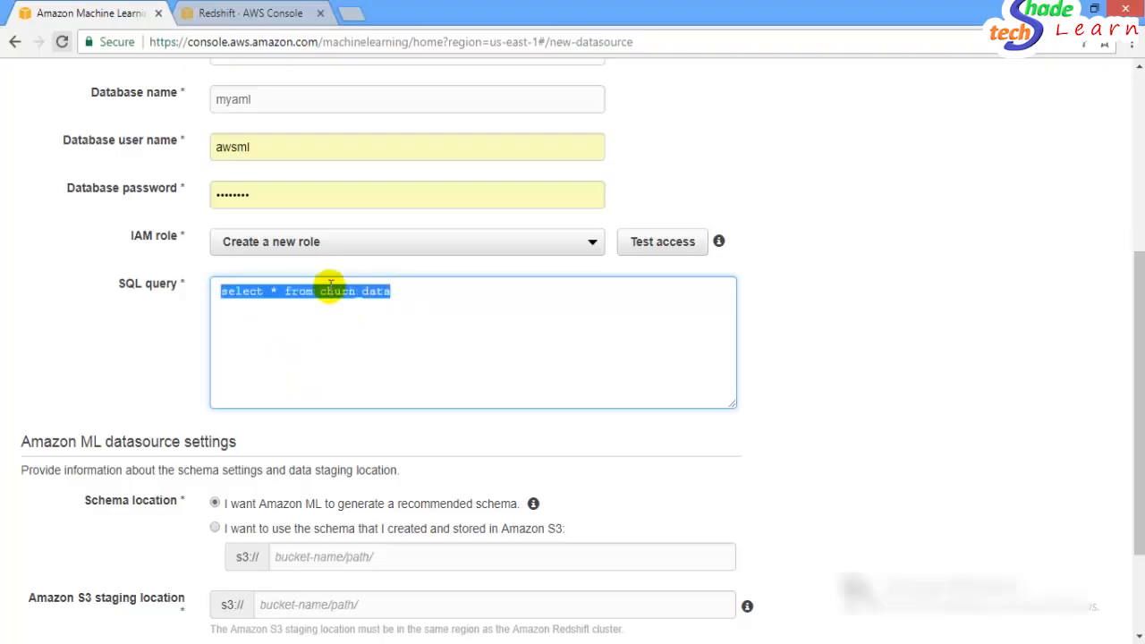
{"action": "left_click", "coordinate": [598, 369]}
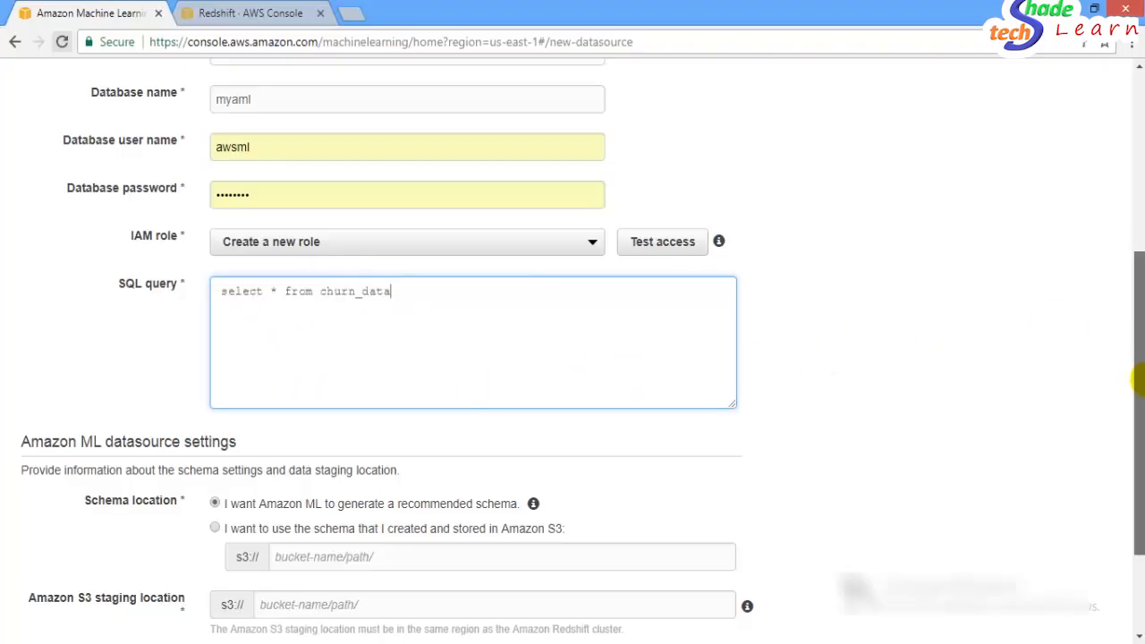
Try the option to use an own schema stored in Amazon S3, and return to the recommended schema generated by Amazon ML.
{"action": "scroll", "coordinate": [1074, 378], "scroll_direction": "down", "scroll_amount": 2}
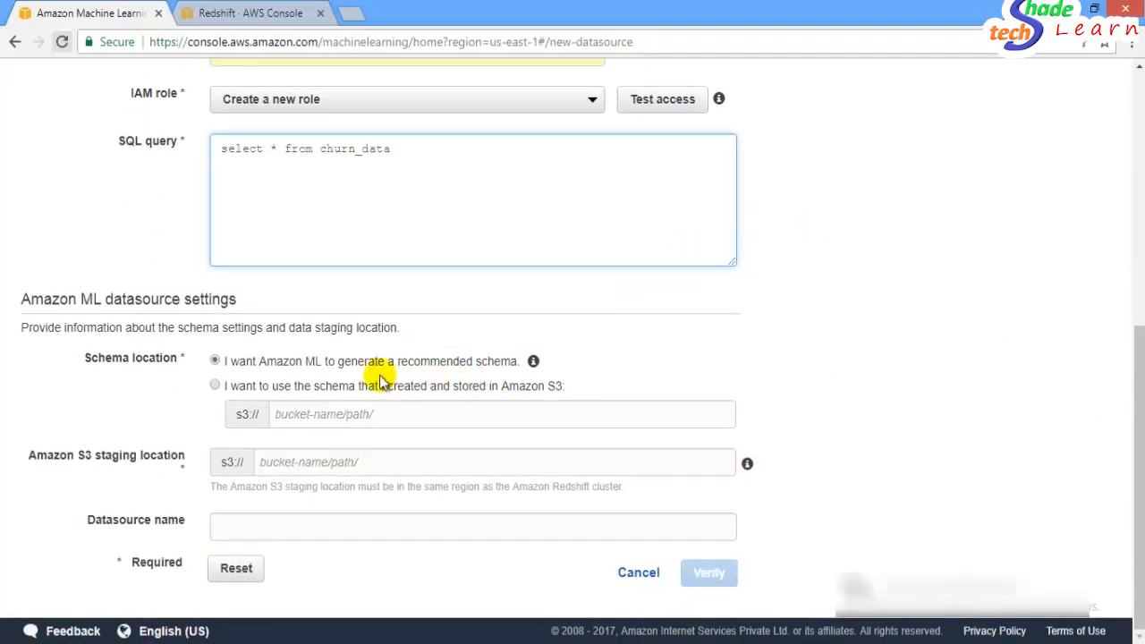
{"action": "left_click", "coordinate": [334, 396]}
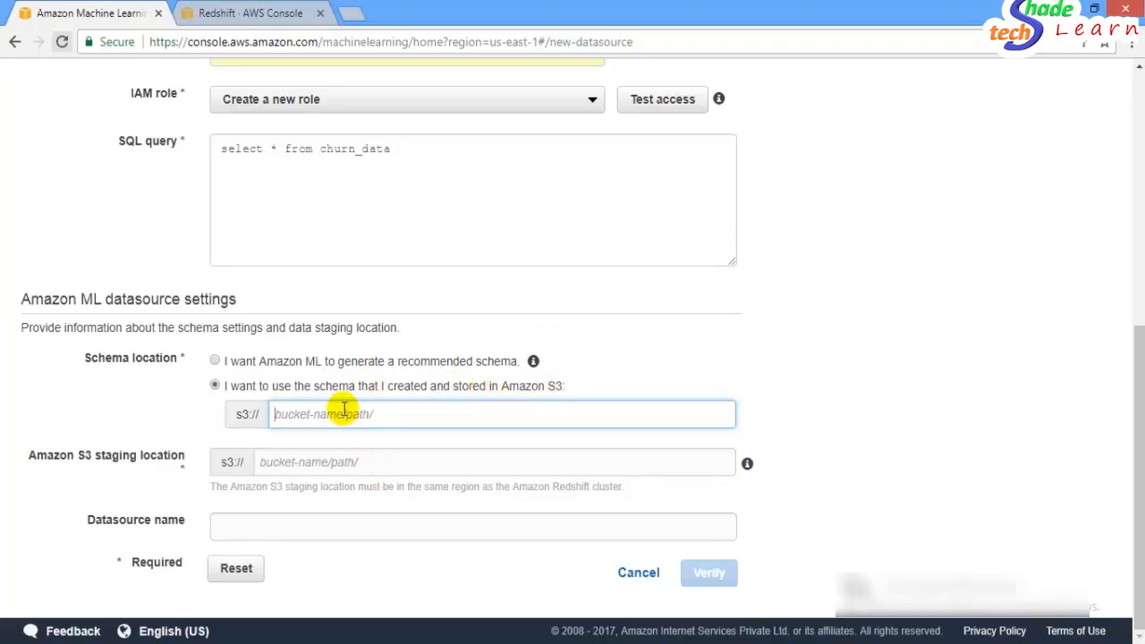
{"action": "left_click", "coordinate": [400, 389]}
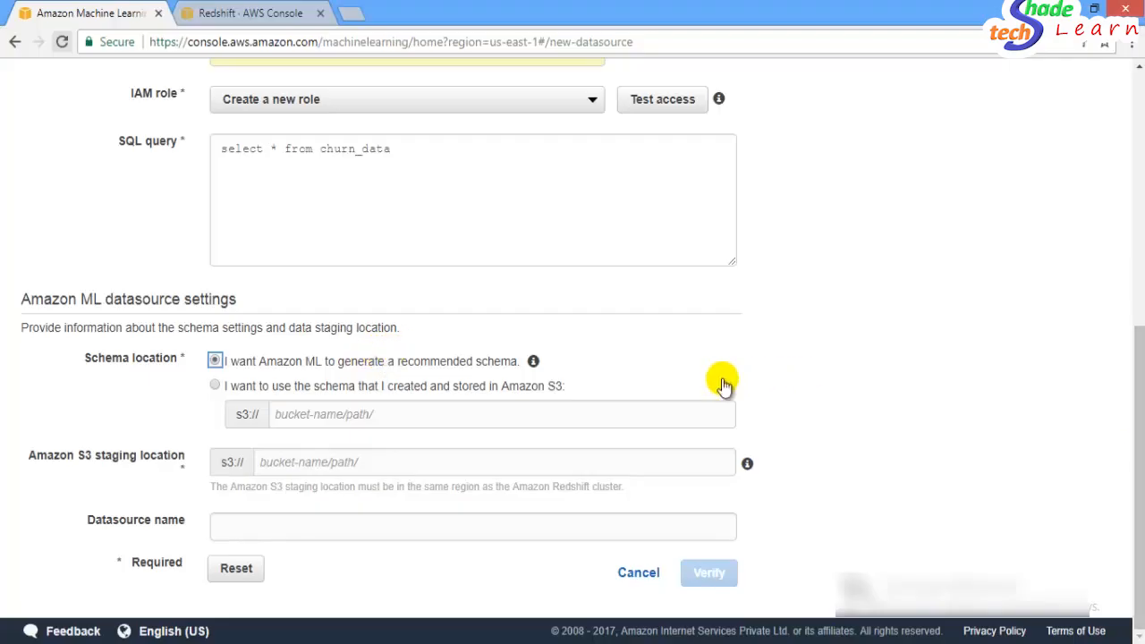
Open Amazon S3 in the other browser tab and view the contents of the aml-samples bucket.
{"action": "left_click", "coordinate": [397, 463]}
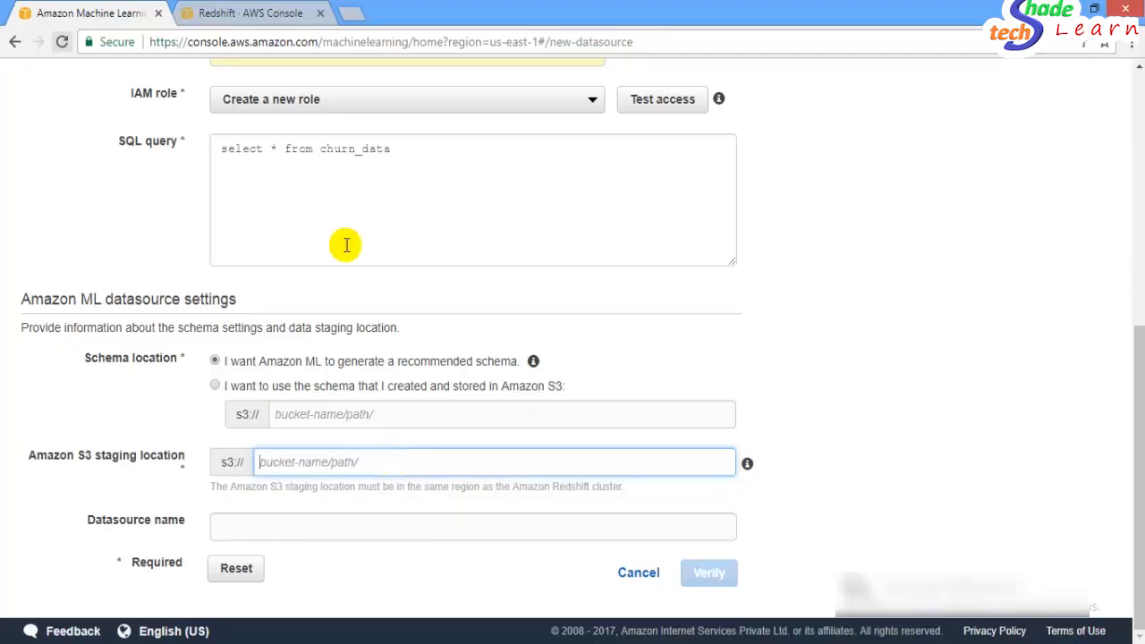
{"action": "left_click", "coordinate": [240, 13]}
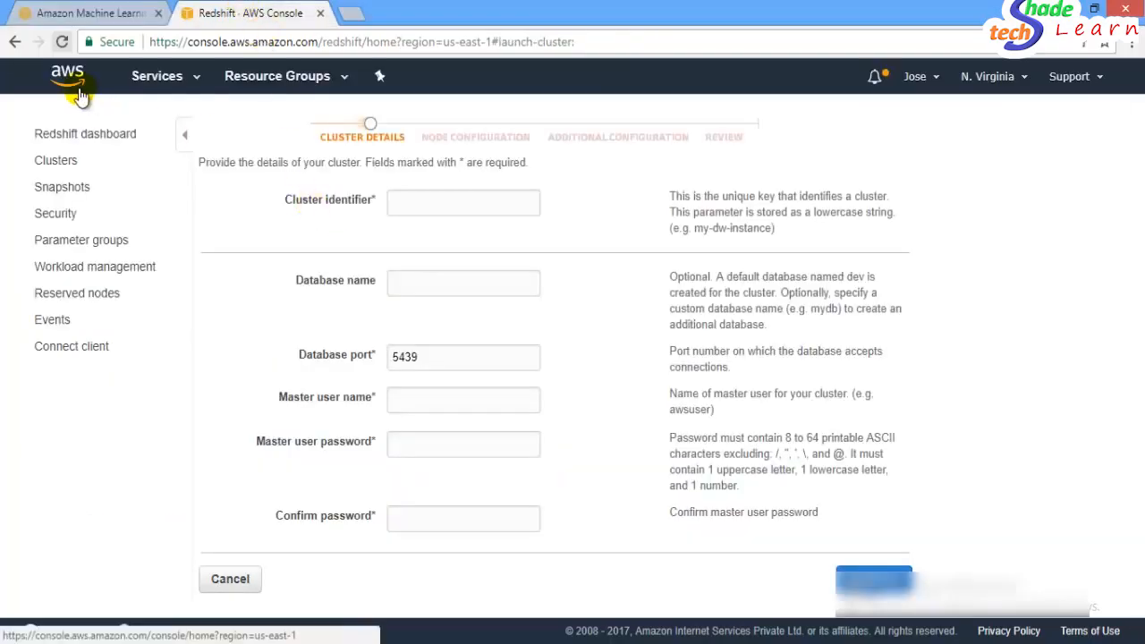
{"action": "left_click", "coordinate": [125, 135]}
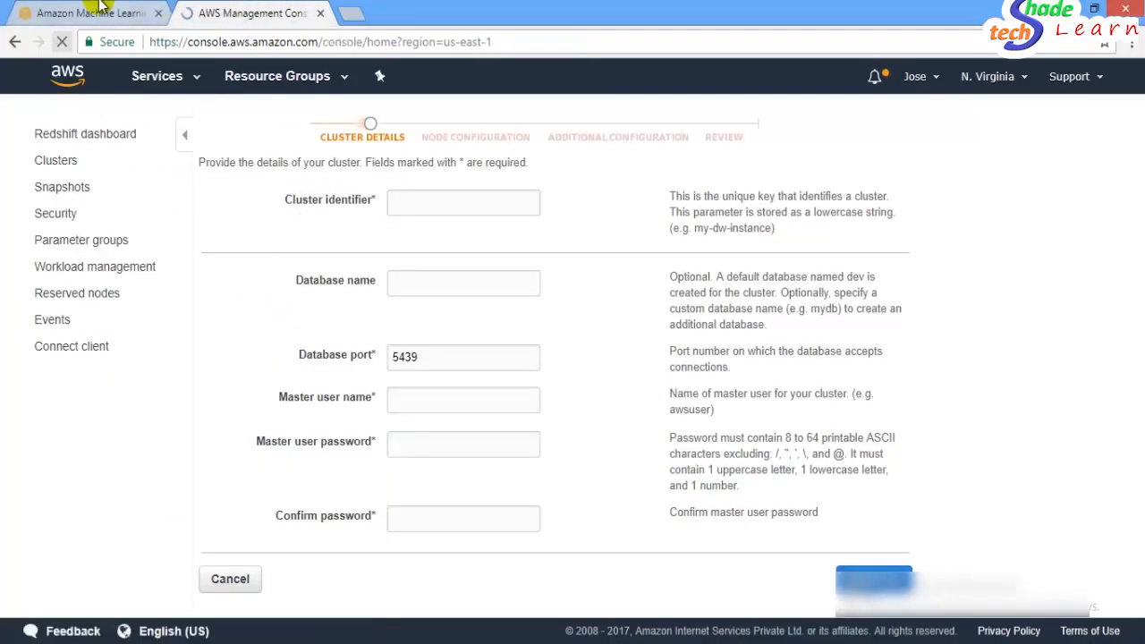
{"action": "left_click", "coordinate": [100, 3]}
{"action": "left_click", "coordinate": [215, 4]}
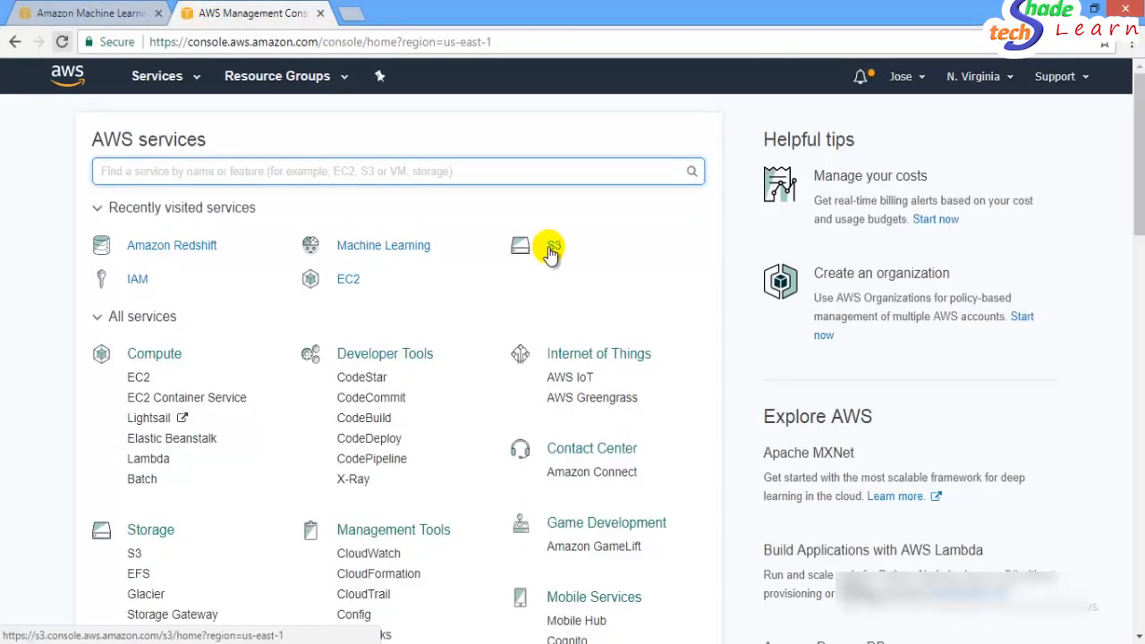
{"action": "left_click", "coordinate": [552, 251]}
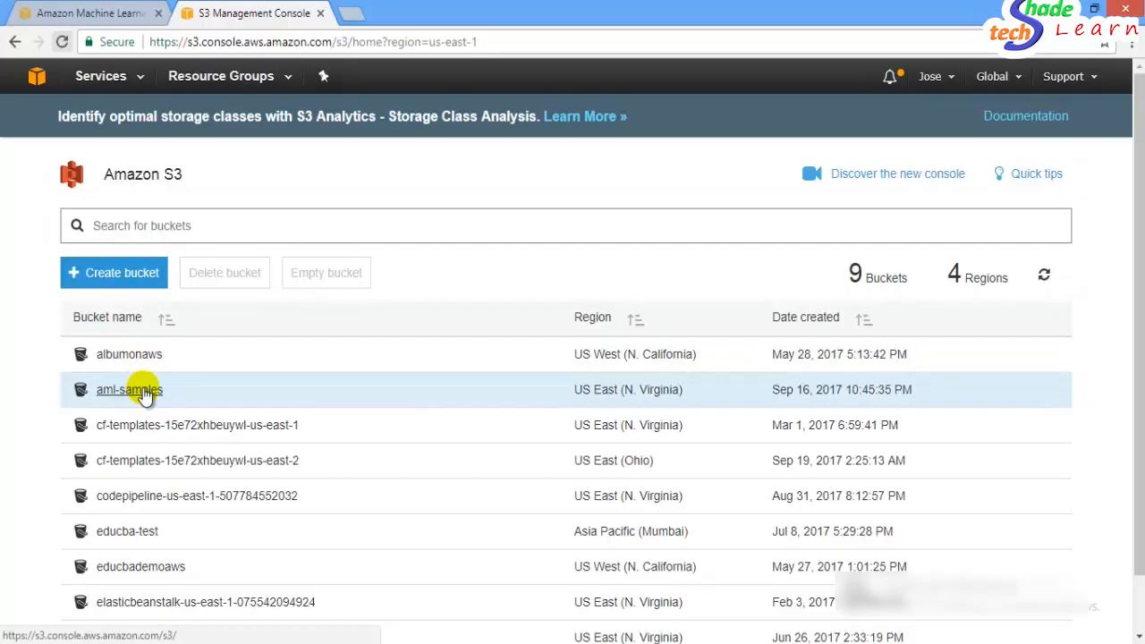
{"action": "left_click", "coordinate": [143, 394]}
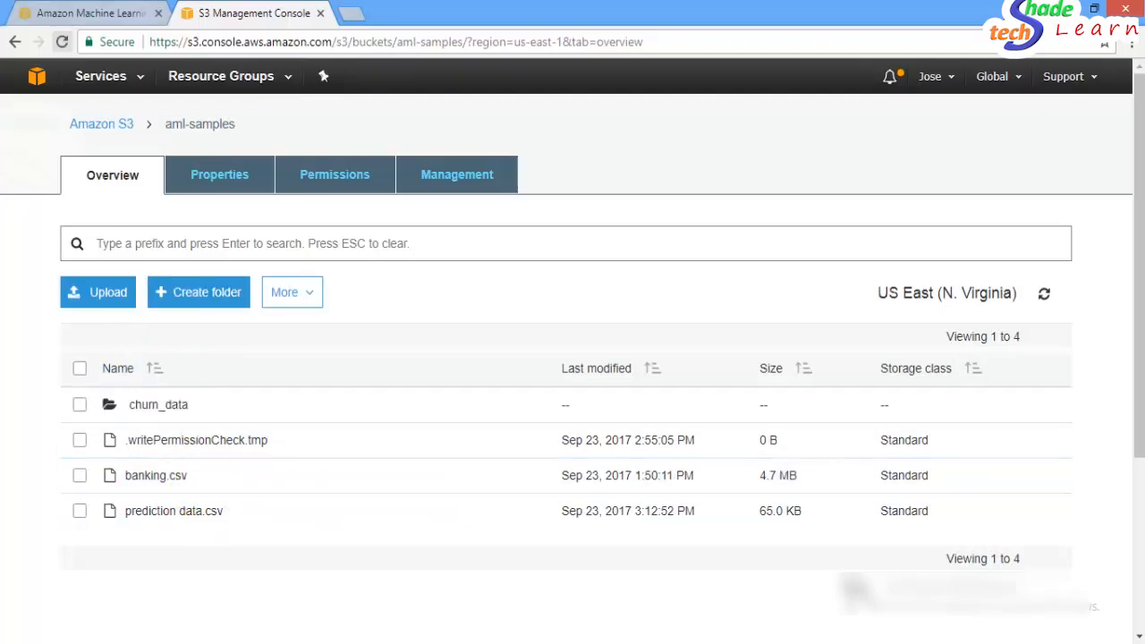
Set the Amazon S3 staging location of the datasource to aml-samples/ and start verifying the input data settings.
{"action": "left_click", "coordinate": [124, 11]}
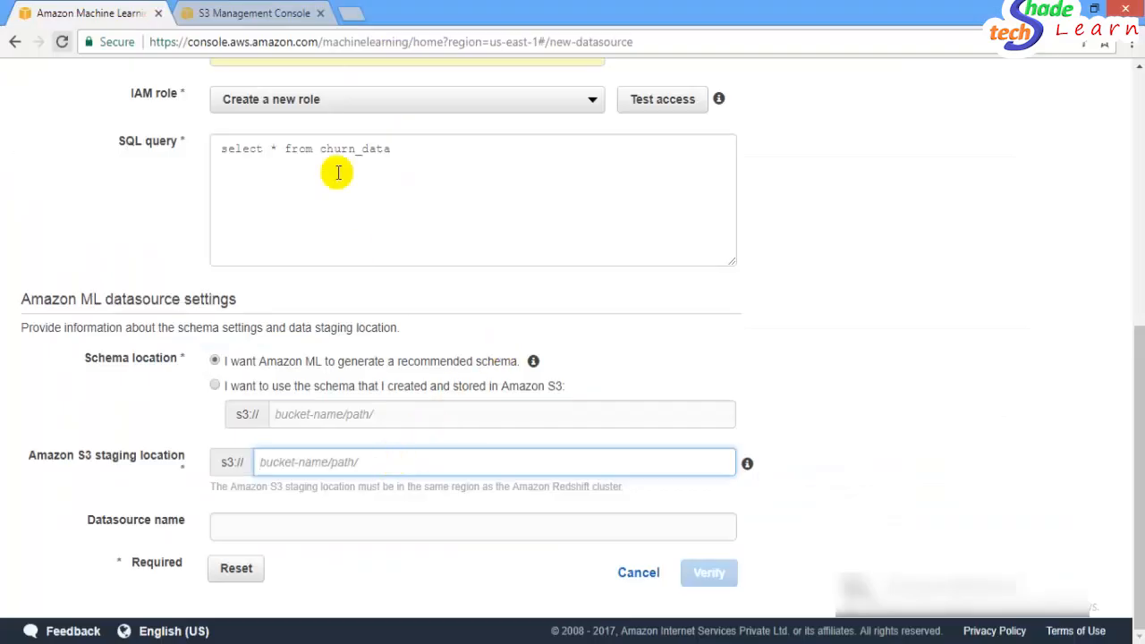
{"action": "left_click", "coordinate": [288, 3]}
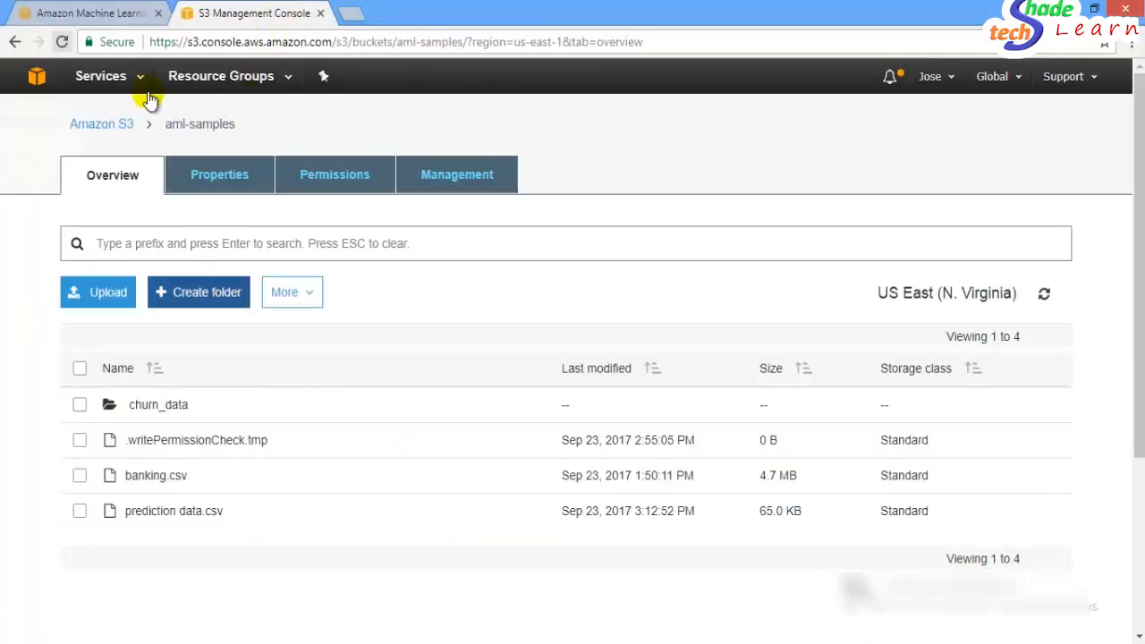
{"action": "left_click", "coordinate": [80, 4]}
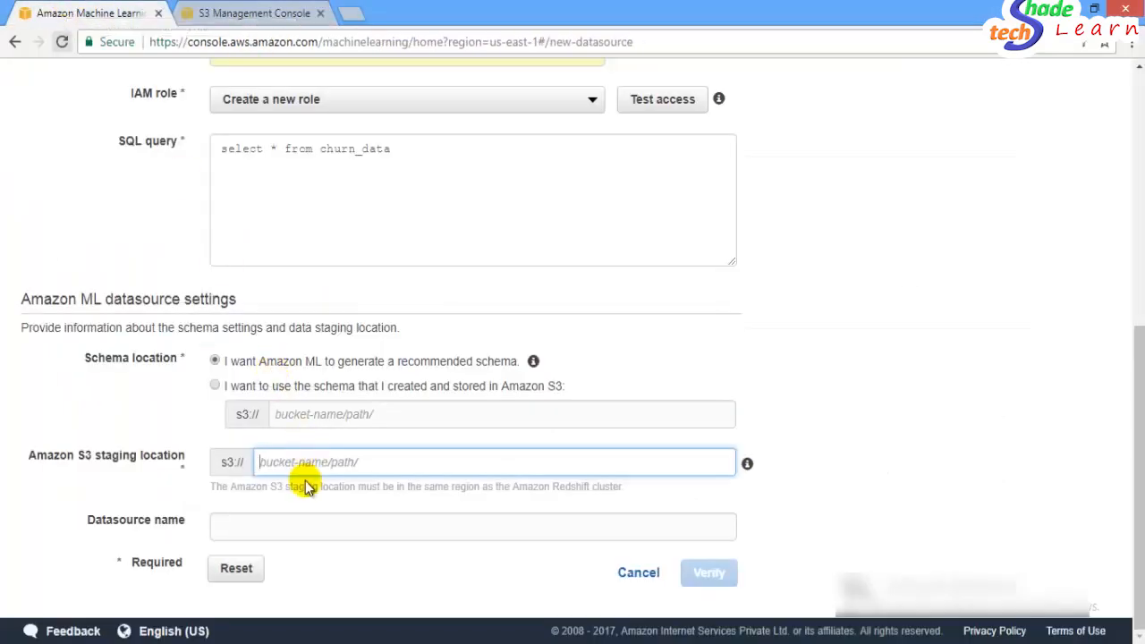
{"action": "type", "text": "am"}
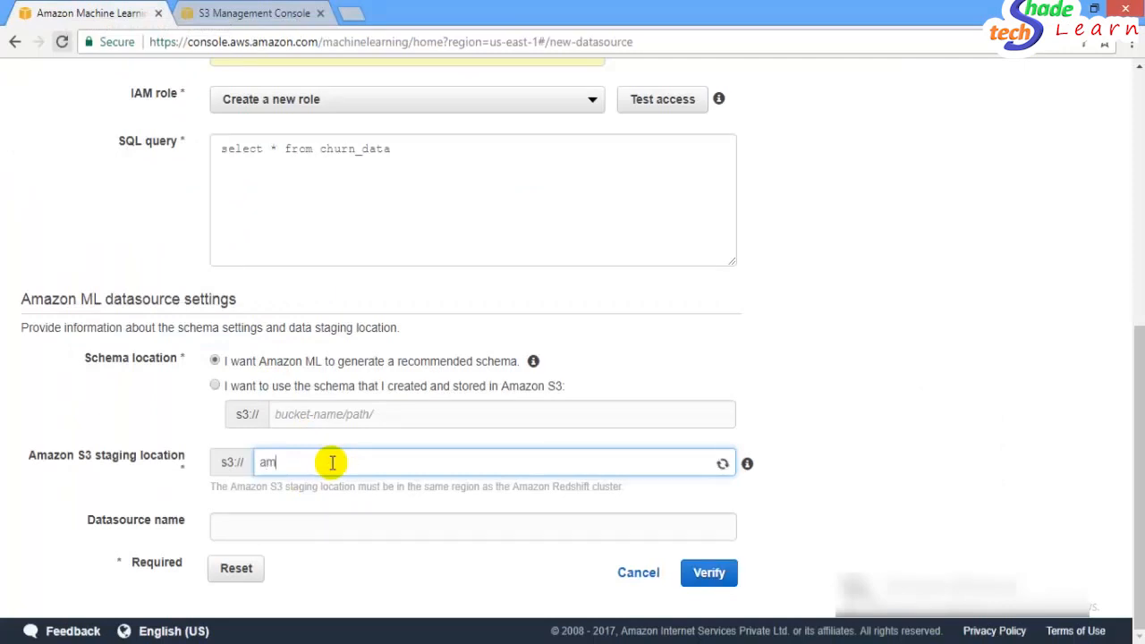
{"action": "type", "text": "l-"}
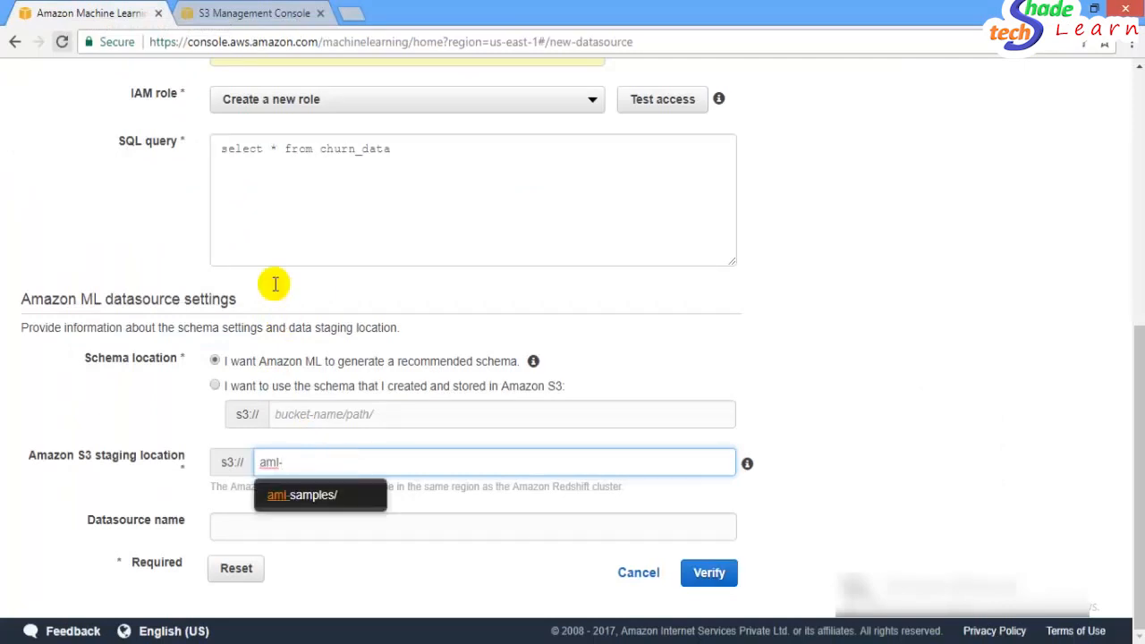
{"action": "left_click", "coordinate": [227, 6]}
{"action": "left_click", "coordinate": [130, 7]}
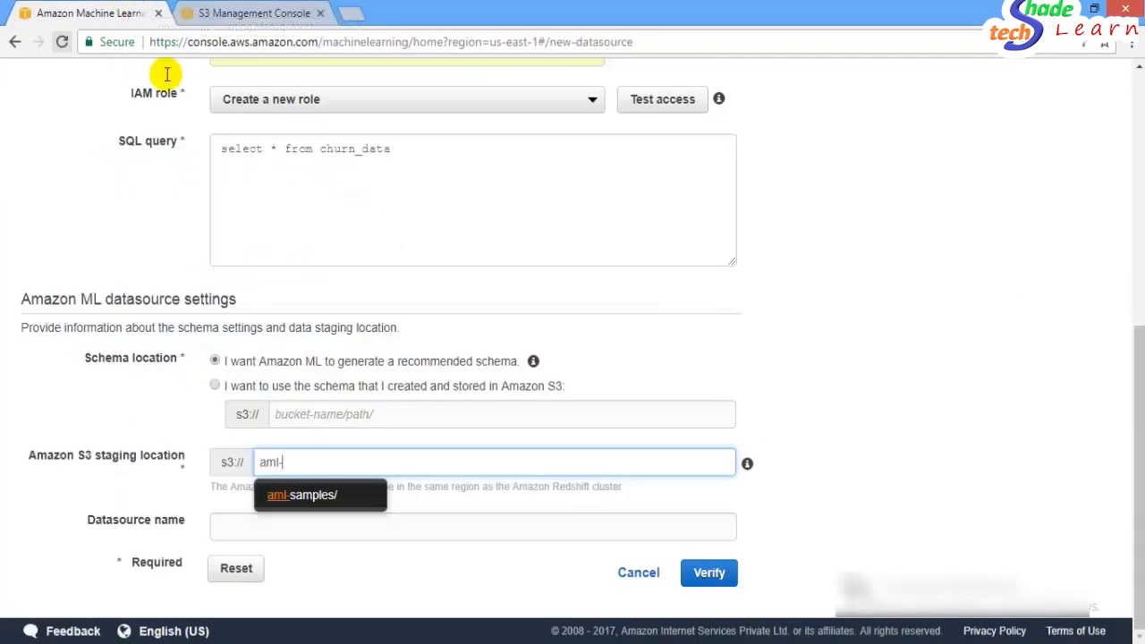
{"action": "left_click", "coordinate": [304, 493]}
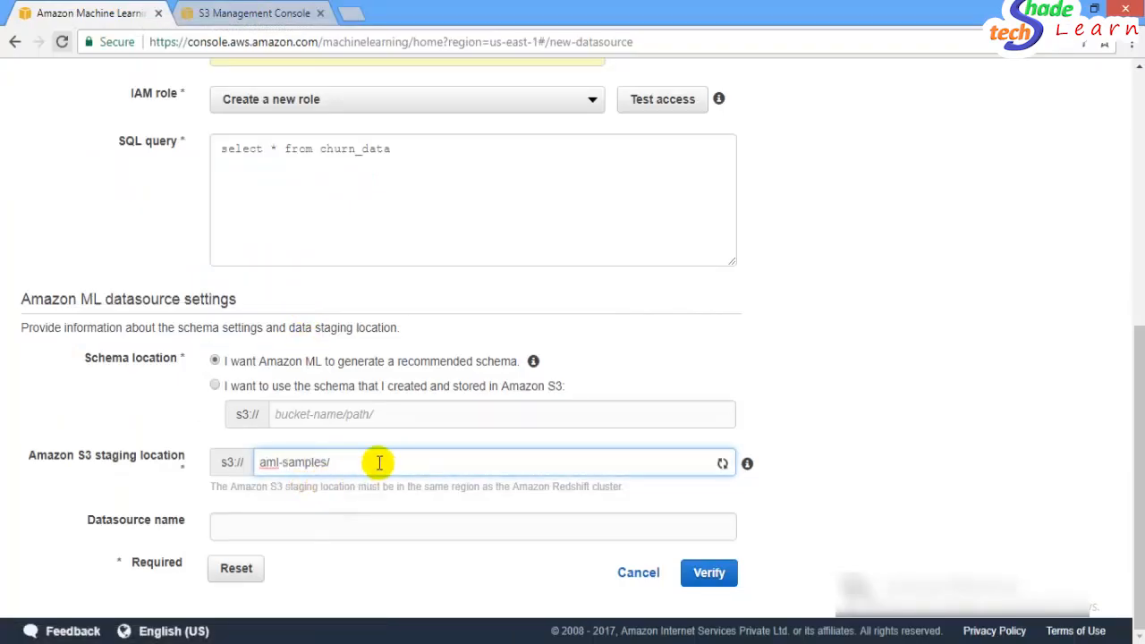
{"action": "left_click", "coordinate": [939, 457]}
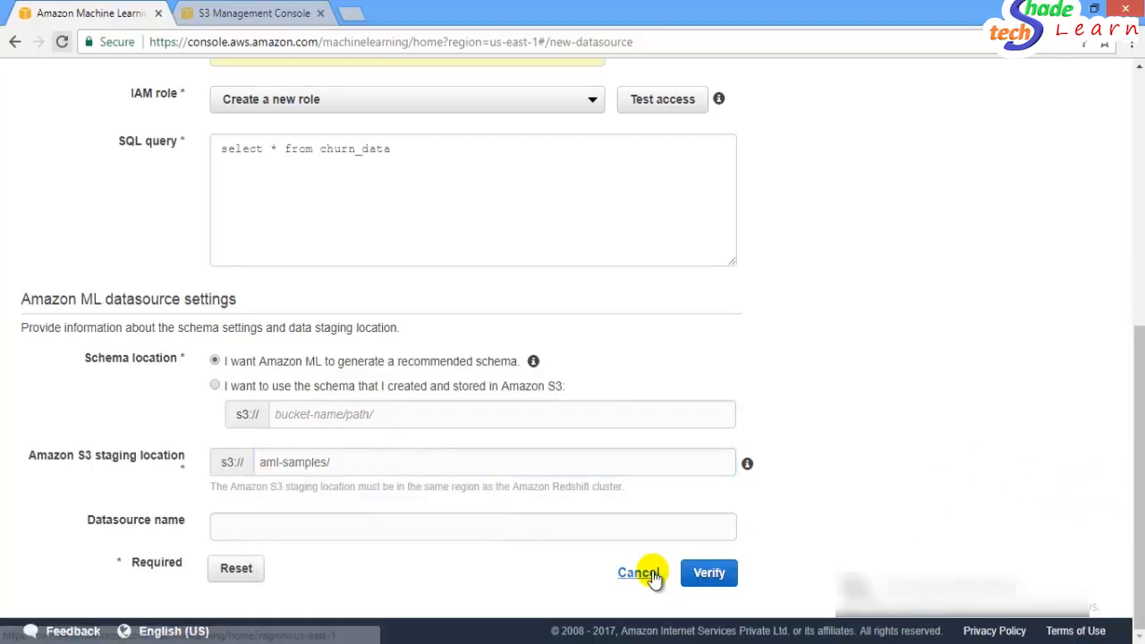
{"action": "left_click", "coordinate": [712, 573]}
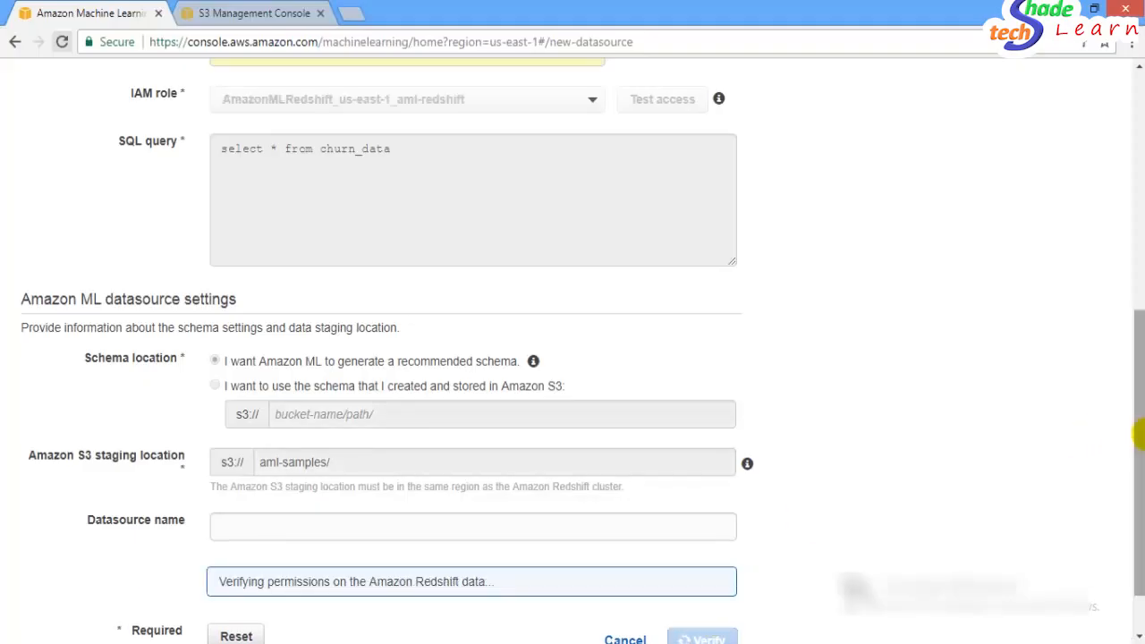
Check the validation result of the Amazon Redshift input data and continue to the schema stage of the datasource.
{"action": "scroll", "coordinate": [1138, 435], "scroll_direction": "down", "scroll_amount": 1}
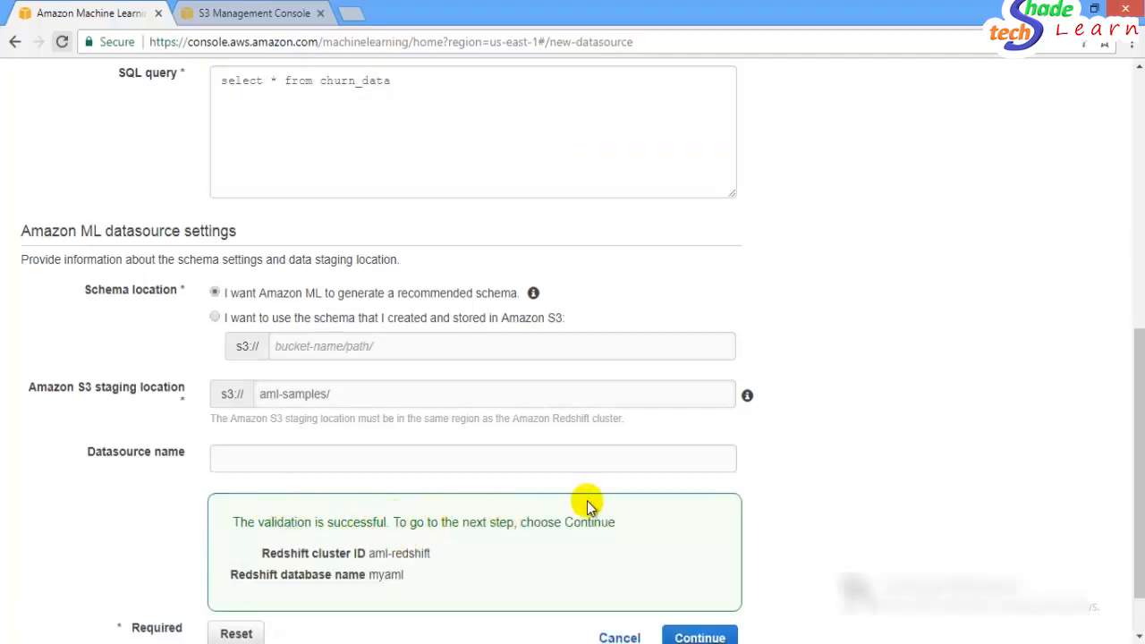
{"action": "scroll", "coordinate": [1134, 515], "scroll_direction": "down", "scroll_amount": 1}
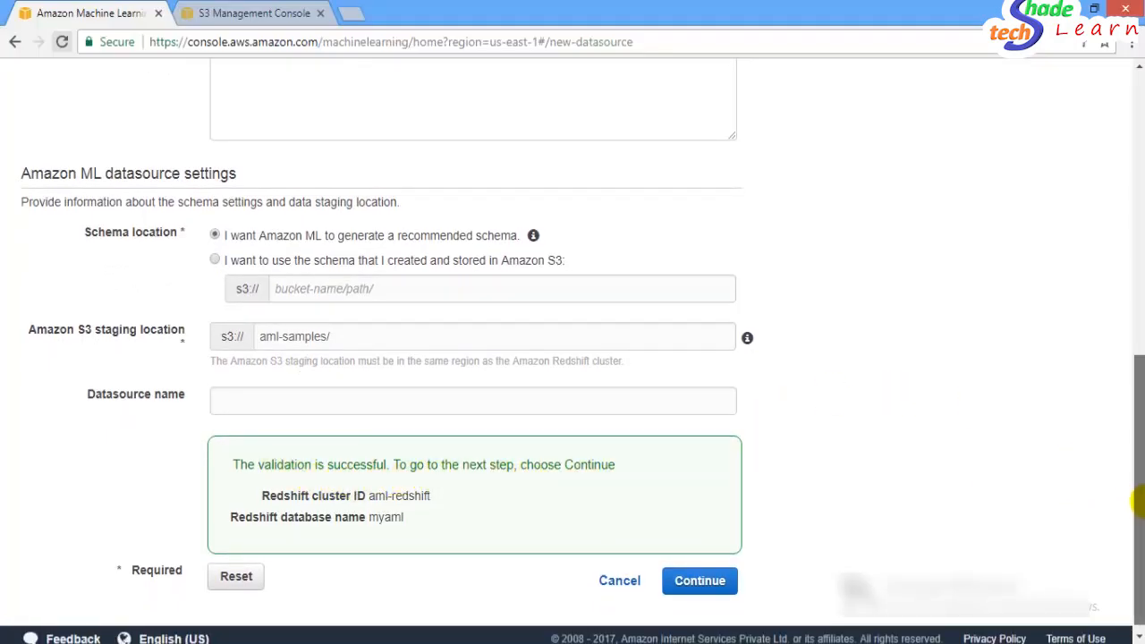
{"action": "scroll", "coordinate": [1134, 485], "scroll_direction": "down", "scroll_amount": 1}
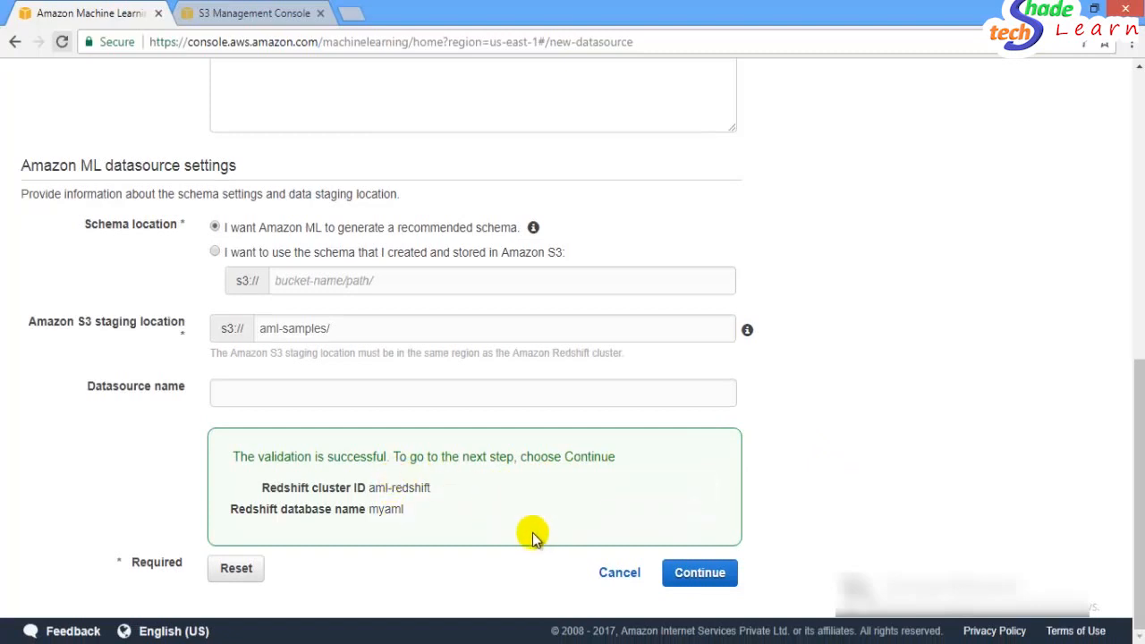
{"action": "left_click", "coordinate": [682, 573]}
Review the inferred data types of all churn_data attributes and continue to the target stage.
{"action": "left_click_drag", "start_coordinate": [1136, 212], "coordinate": [1139, 362]}
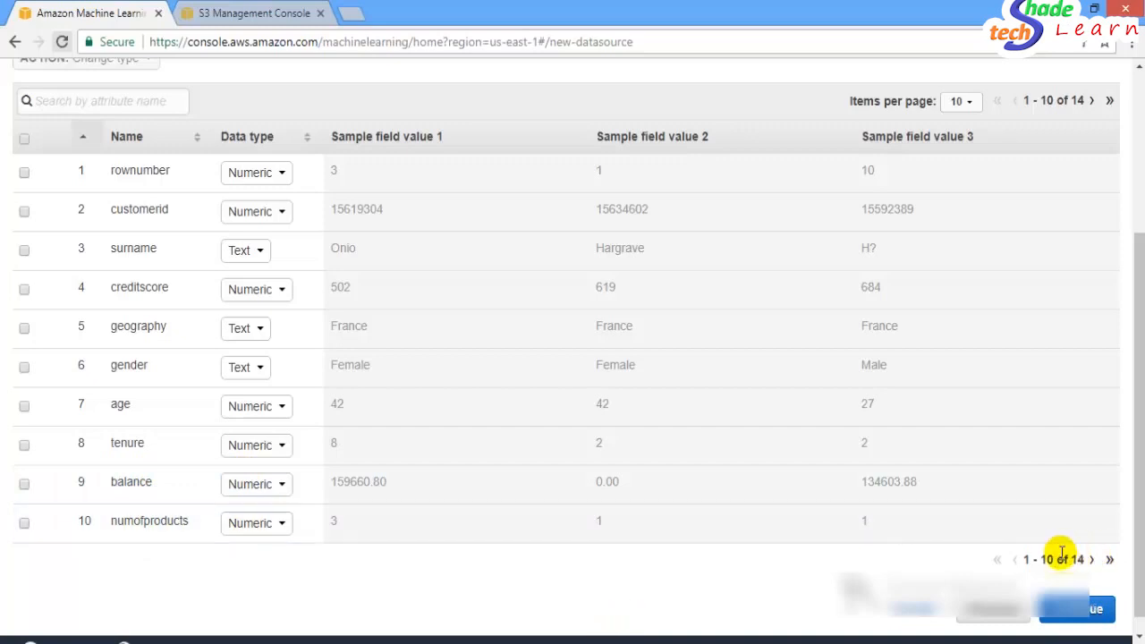
{"action": "left_click", "coordinate": [1096, 560]}
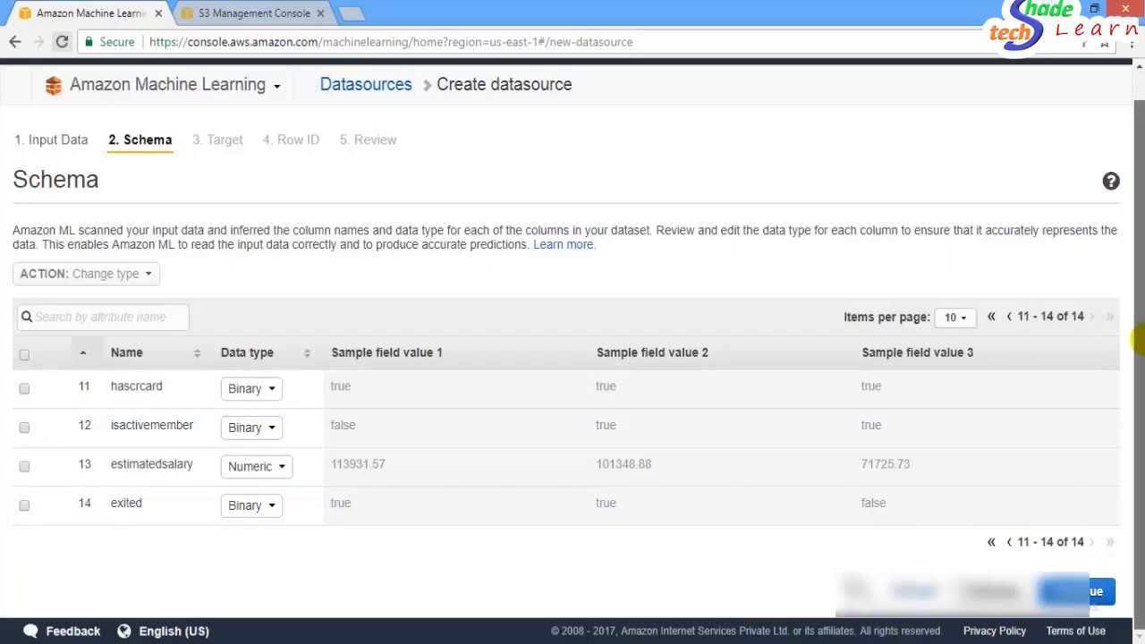
{"action": "left_click", "coordinate": [1090, 598]}
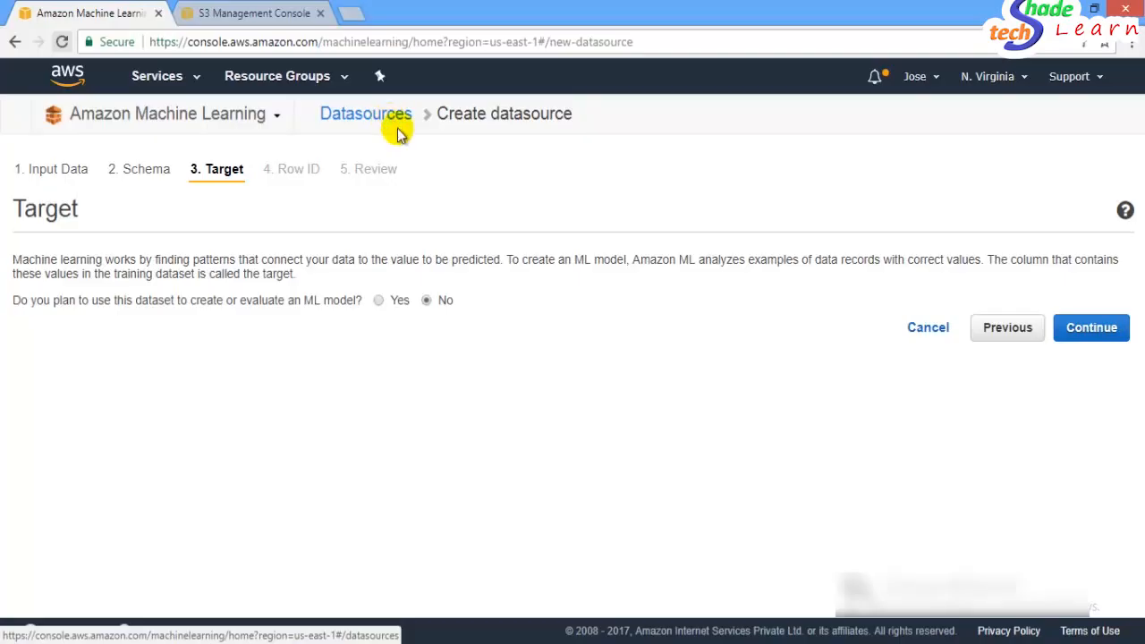
Cancel the creation of the Redshift datasource and start a new datasource with S3 as the data location.
{"action": "left_click", "coordinate": [947, 326]}
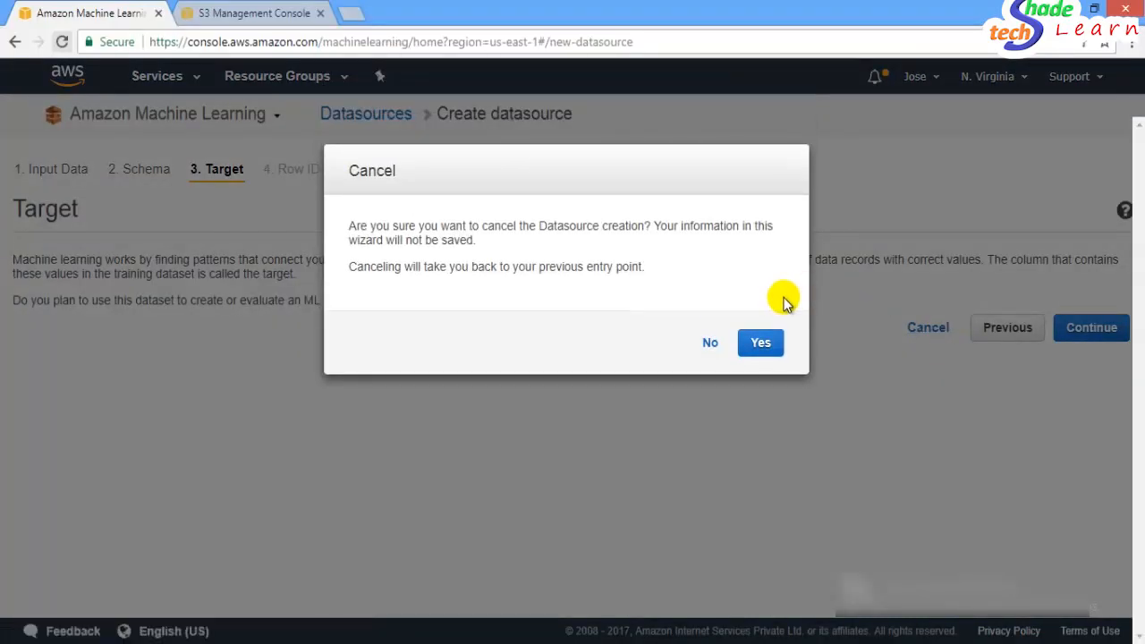
{"action": "left_click", "coordinate": [743, 347]}
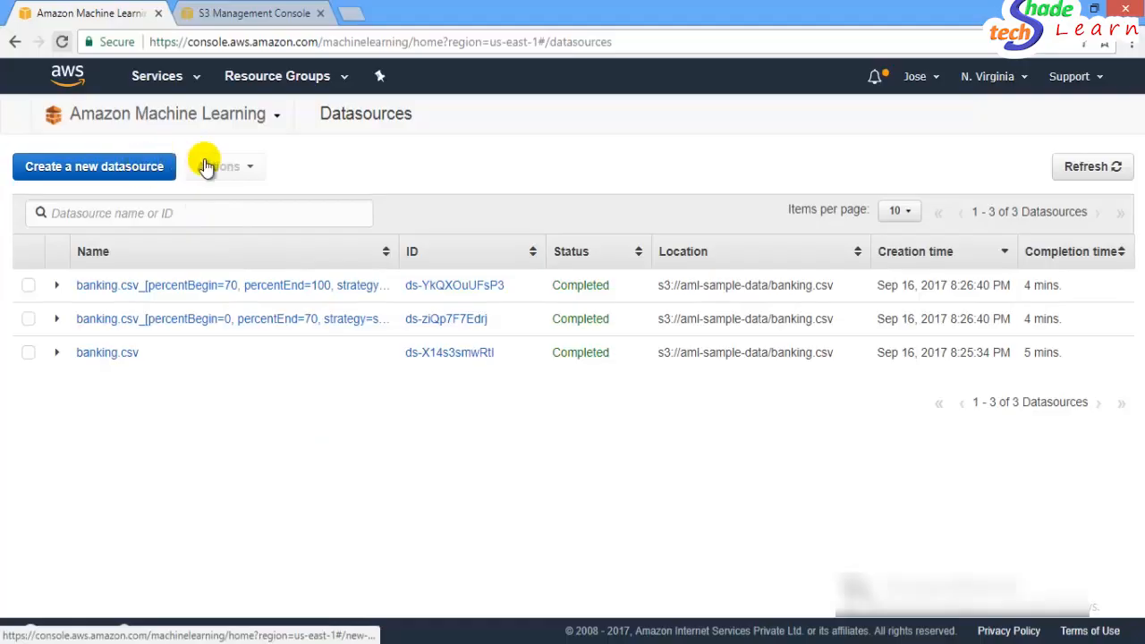
{"action": "left_click", "coordinate": [107, 166]}
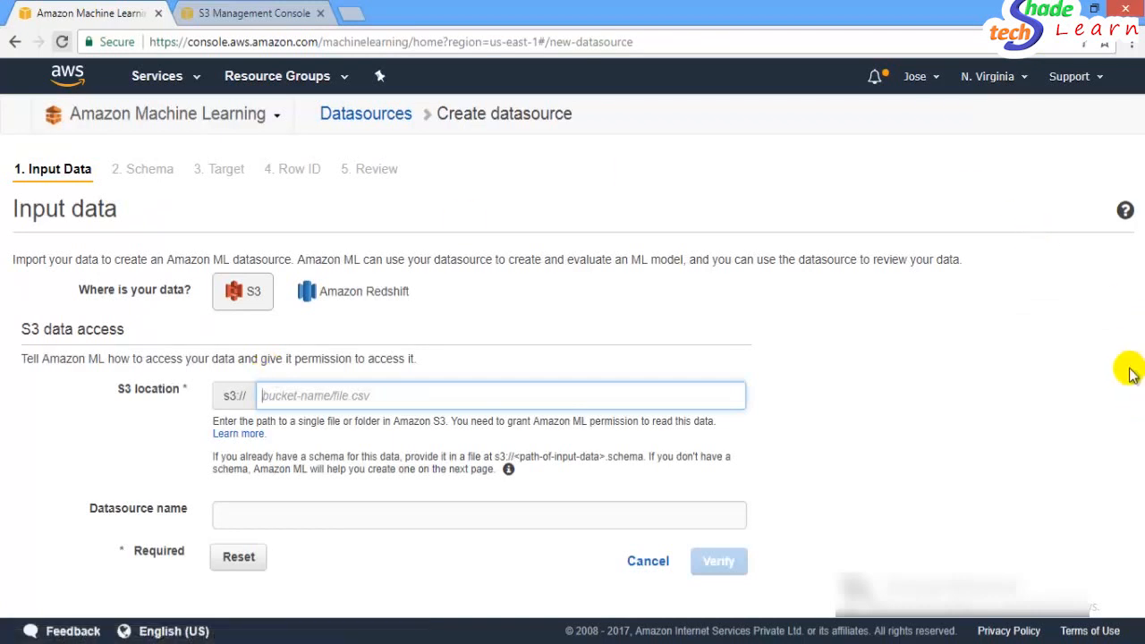
{"action": "left_click", "coordinate": [241, 295]}
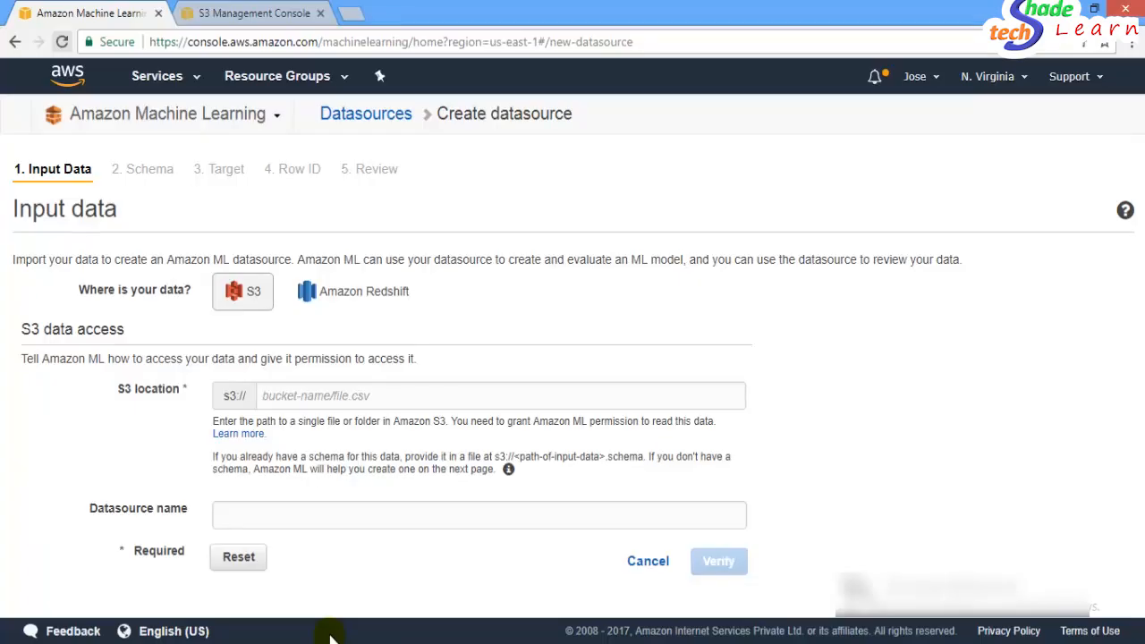
Open the churn_data folder of the aml-samples bucket in the S3 console and look through its CSV files.
{"action": "left_click", "coordinate": [254, 13]}
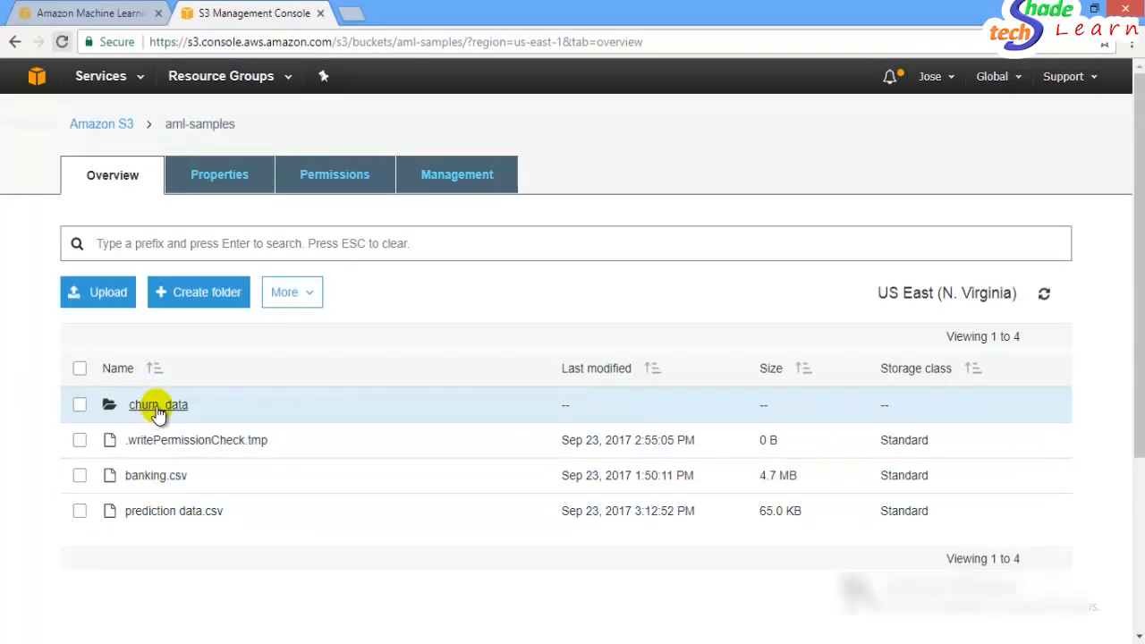
{"action": "left_click", "coordinate": [172, 410]}
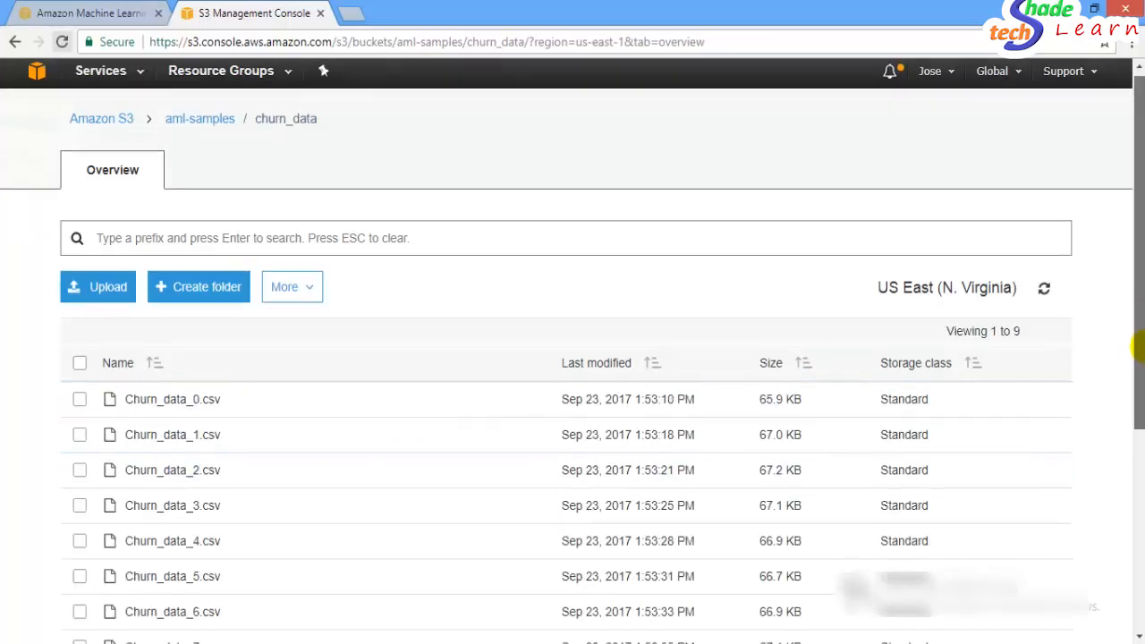
{"action": "scroll", "coordinate": [867, 199], "scroll_direction": "down", "scroll_amount": 1}
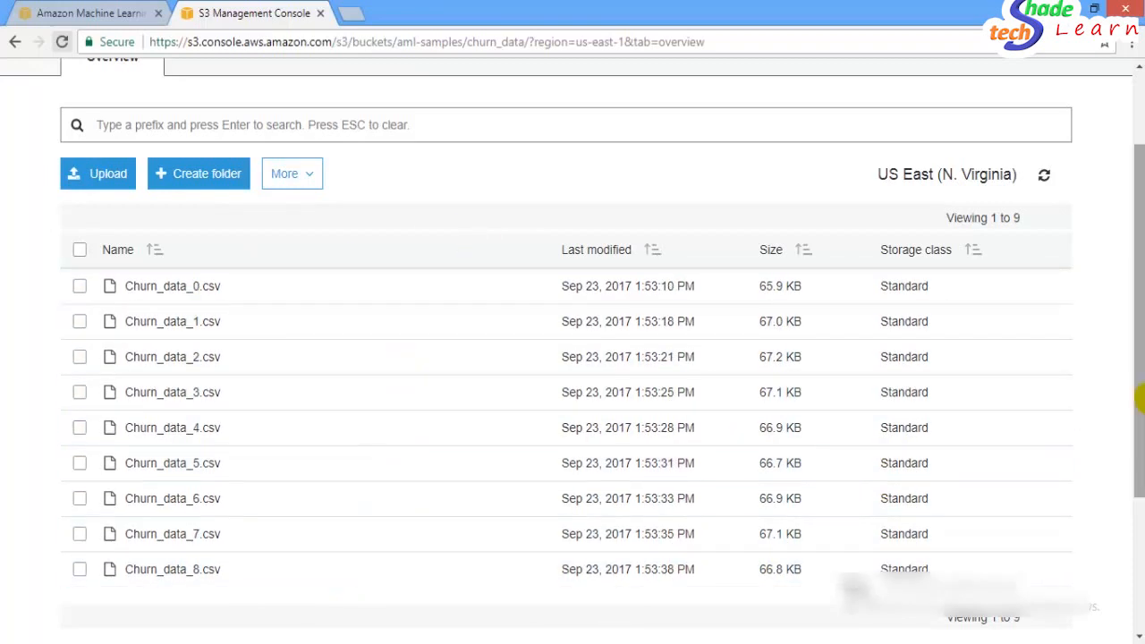
{"action": "left_click_drag", "start_coordinate": [1140, 378], "coordinate": [1141, 291]}
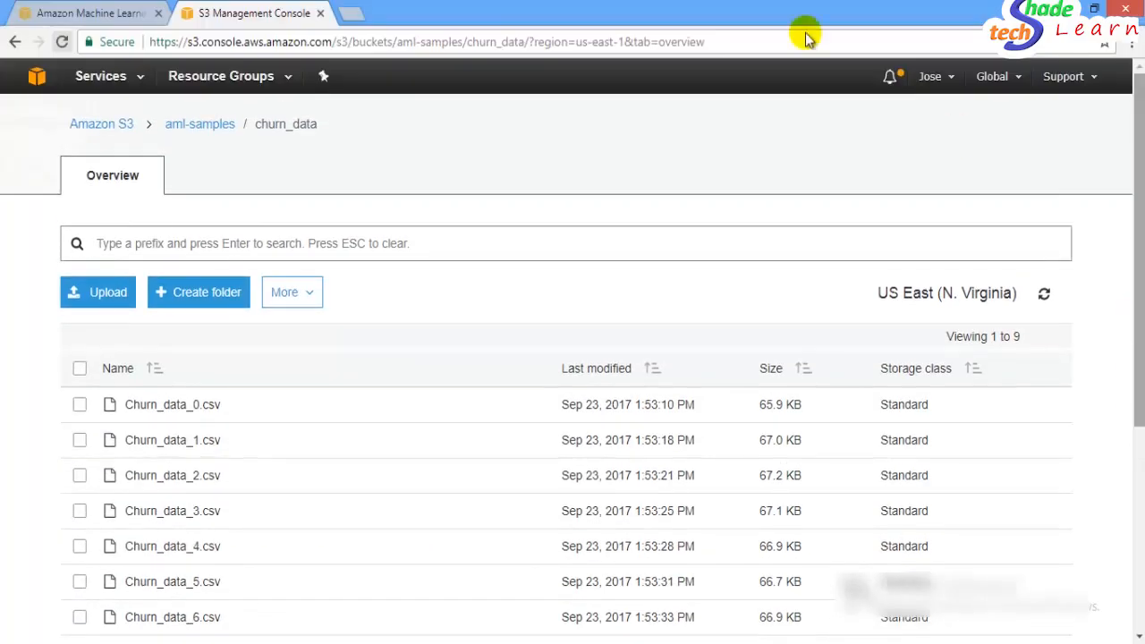
Return to the new datasource in Amazon Machine Learning and set its S3 location to the folder aml-samples/churn_data/.
{"action": "left_click", "coordinate": [113, 9]}
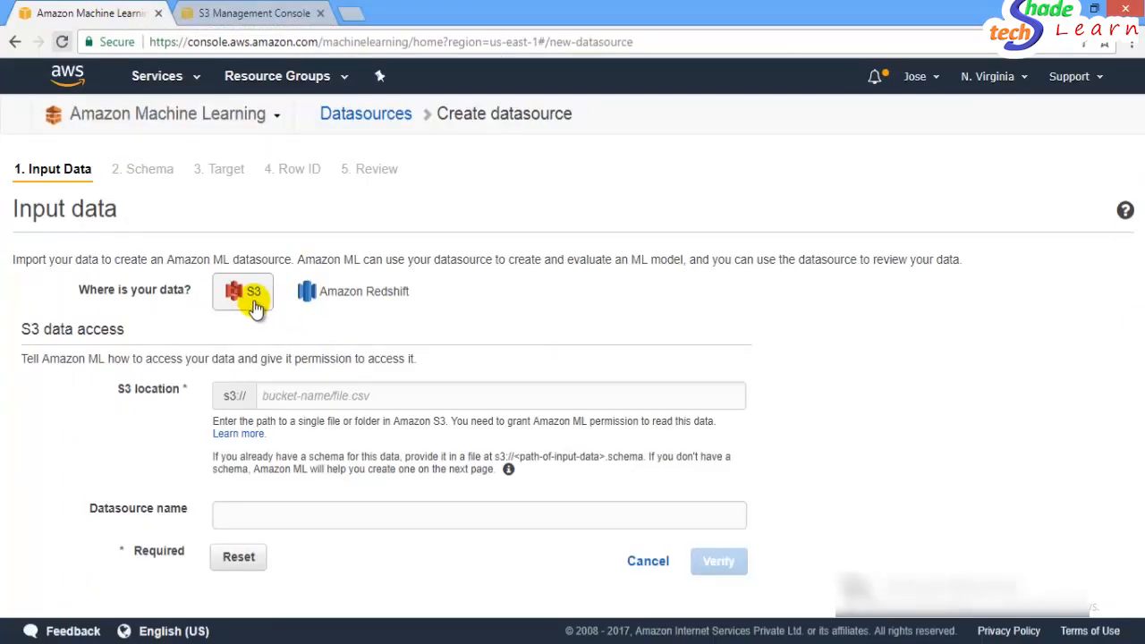
{"action": "left_click", "coordinate": [295, 396]}
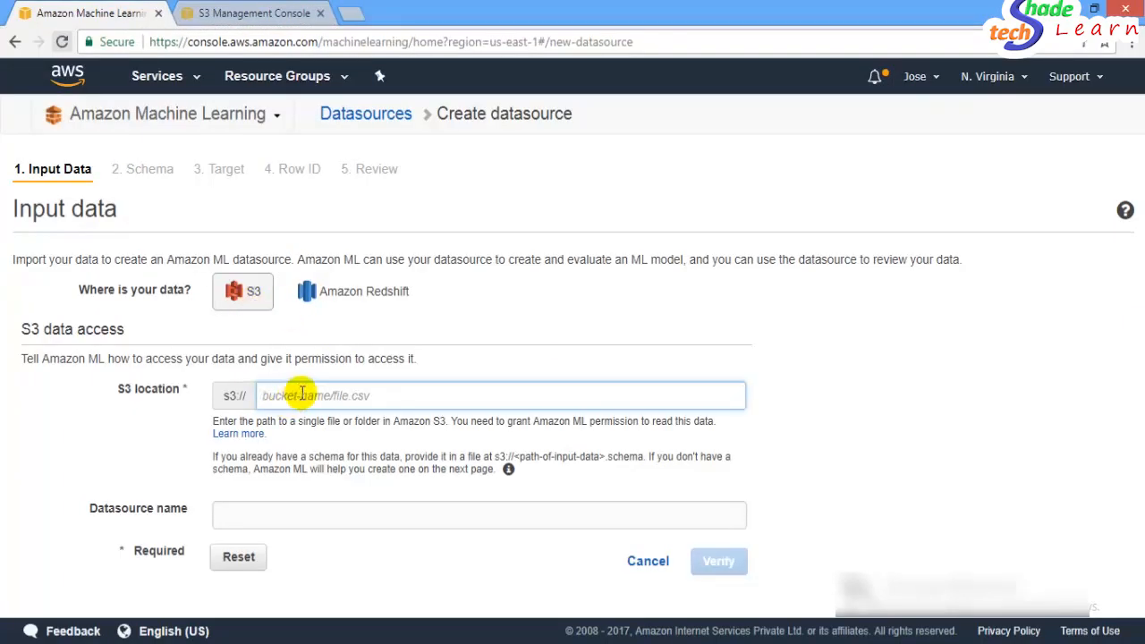
{"action": "type", "text": "aml-sampl"}
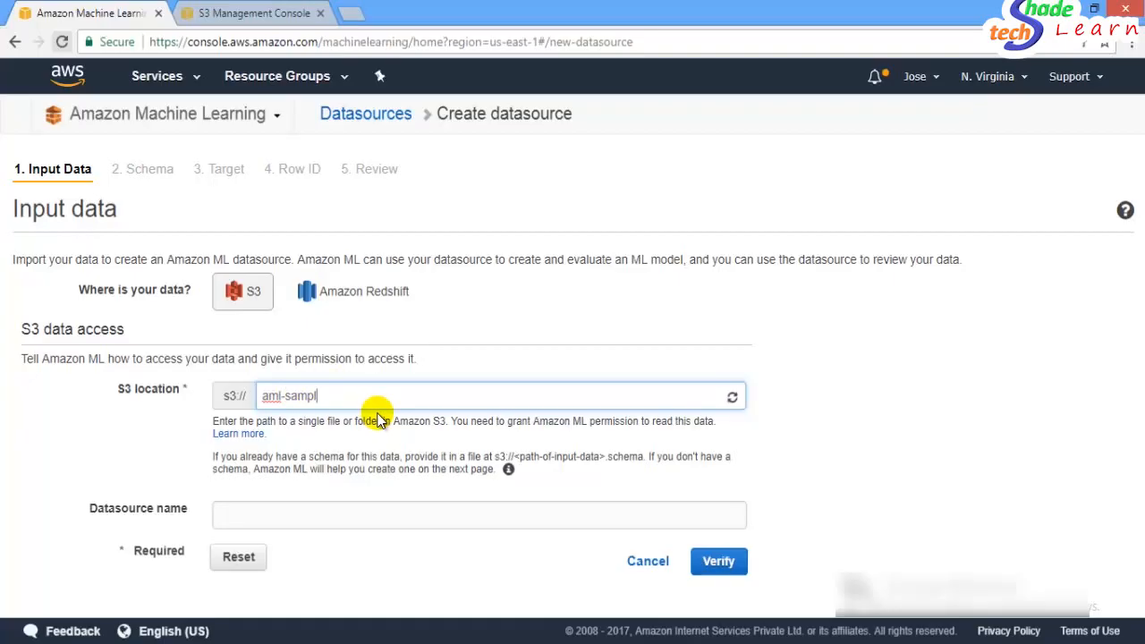
{"action": "left_click", "coordinate": [347, 430]}
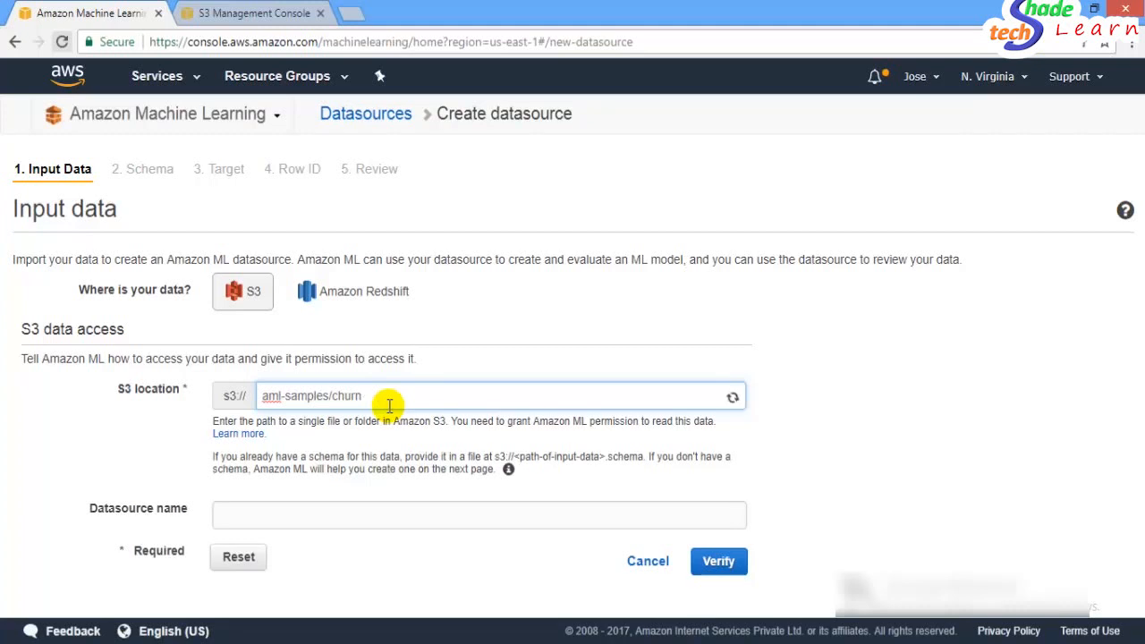
{"action": "type", "text": "_d"}
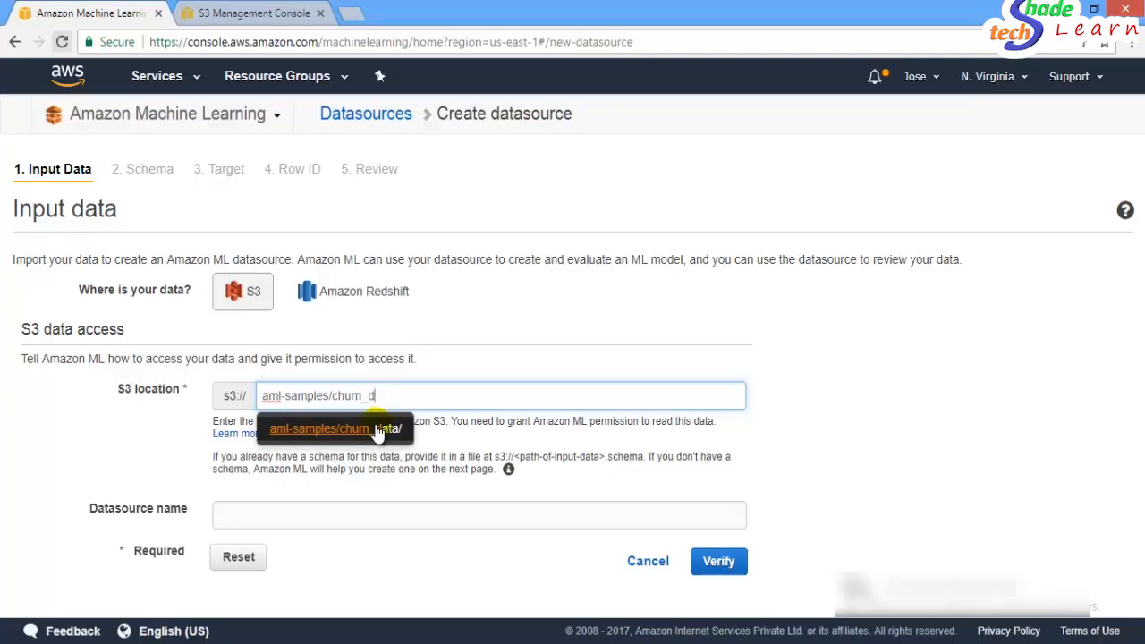
{"action": "left_click", "coordinate": [380, 429]}
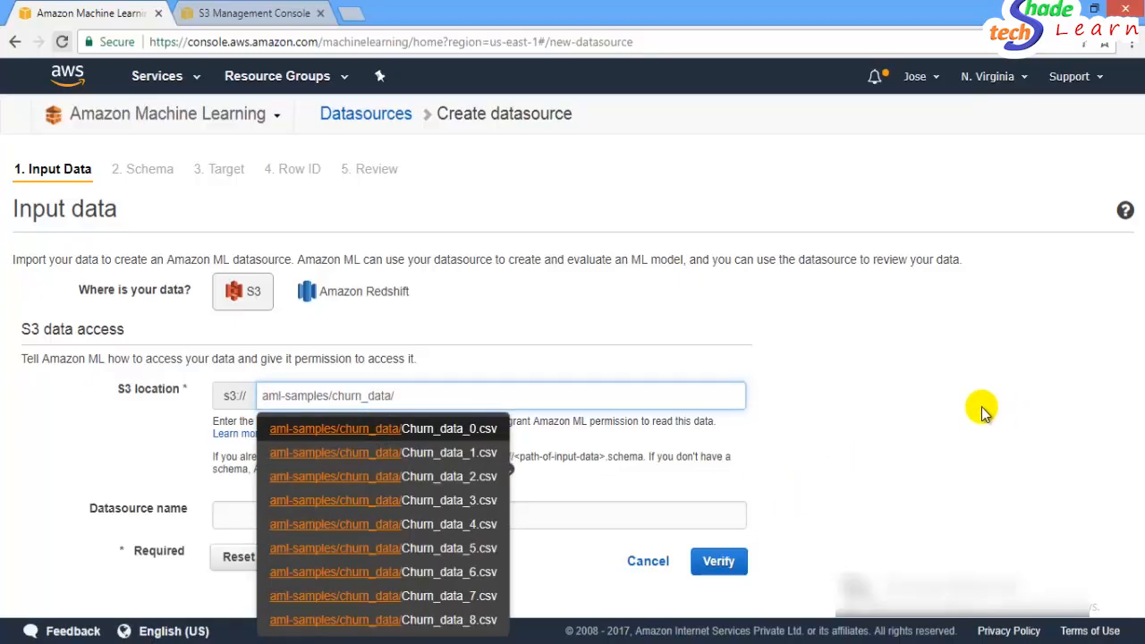
{"action": "left_click", "coordinate": [978, 409]}
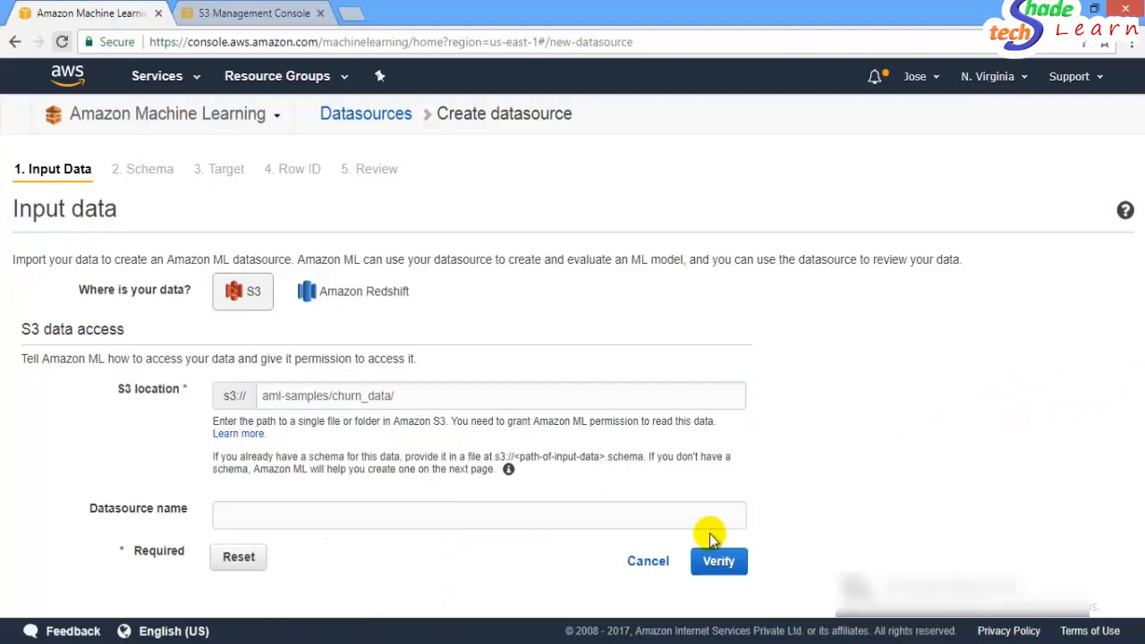
Verify the S3 input data and grant Amazon ML read permission for the location.
{"action": "left_click", "coordinate": [721, 562]}
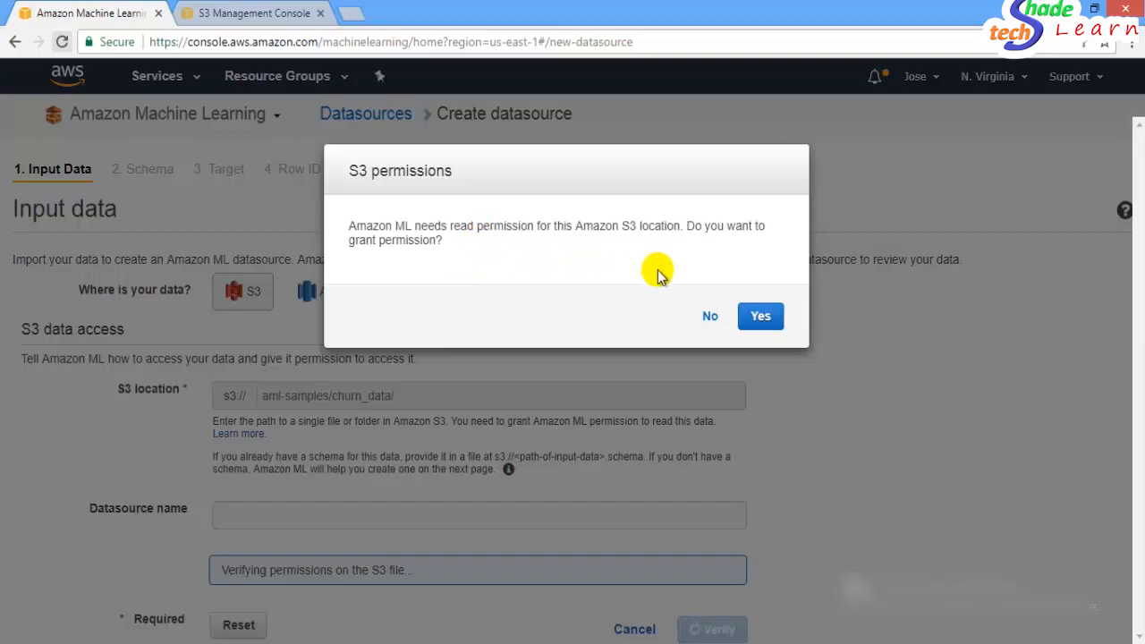
{"action": "left_click", "coordinate": [752, 320]}
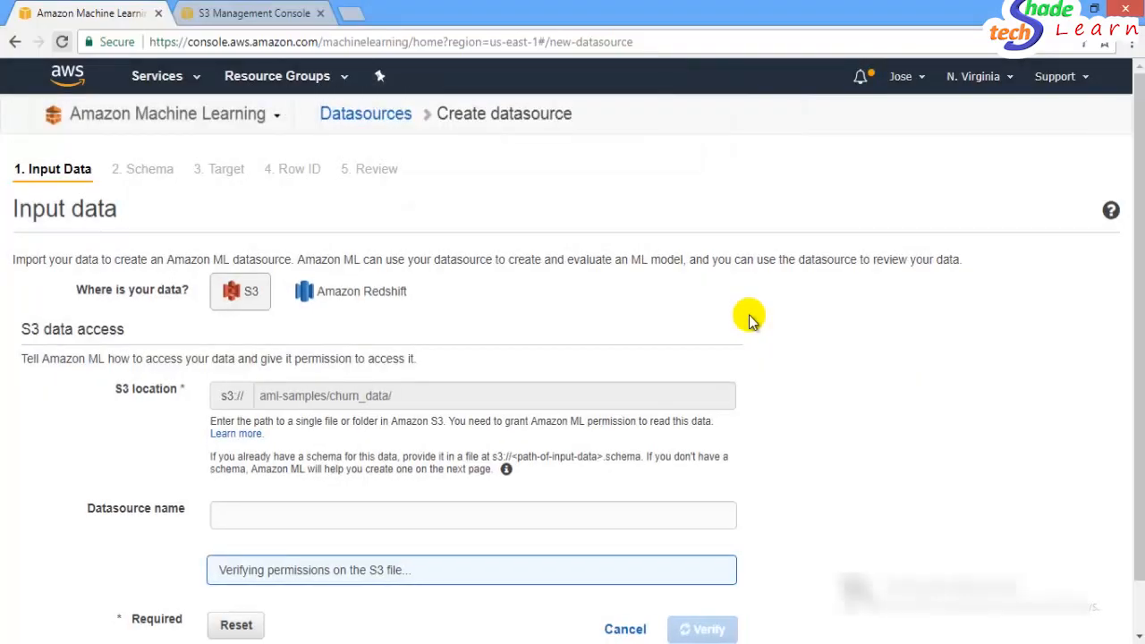
{"action": "scroll", "coordinate": [1139, 448], "scroll_direction": "down", "scroll_amount": 1}
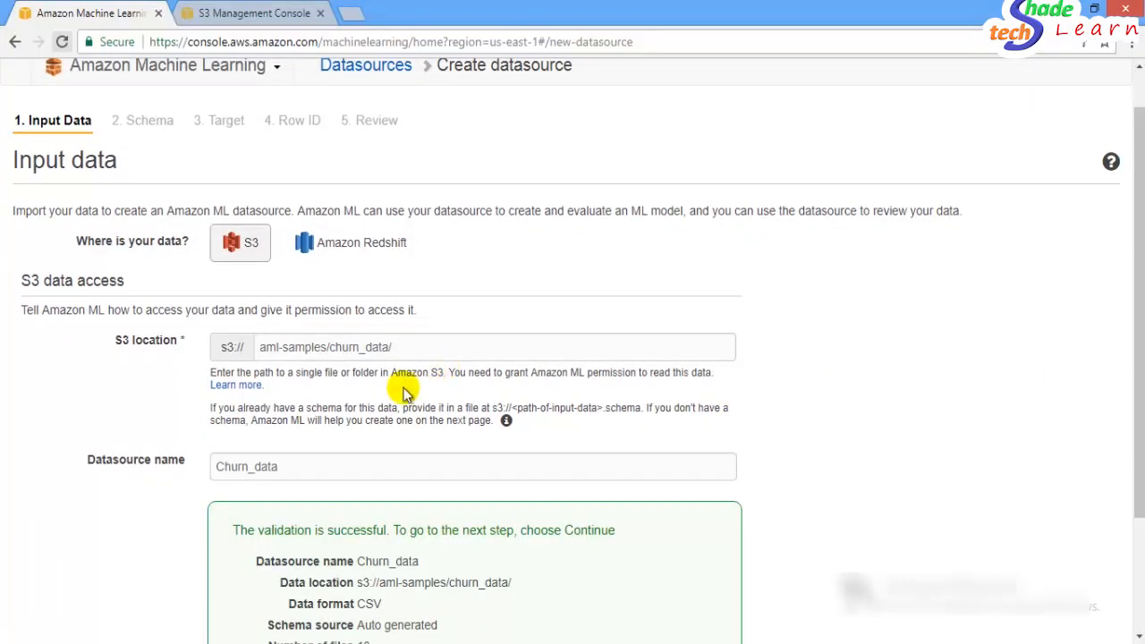
Check the datasource name and review the validation details of the S3 input data.
{"action": "left_click", "coordinate": [293, 470]}
{"action": "left_click_drag", "start_coordinate": [293, 470], "coordinate": [220, 466]}
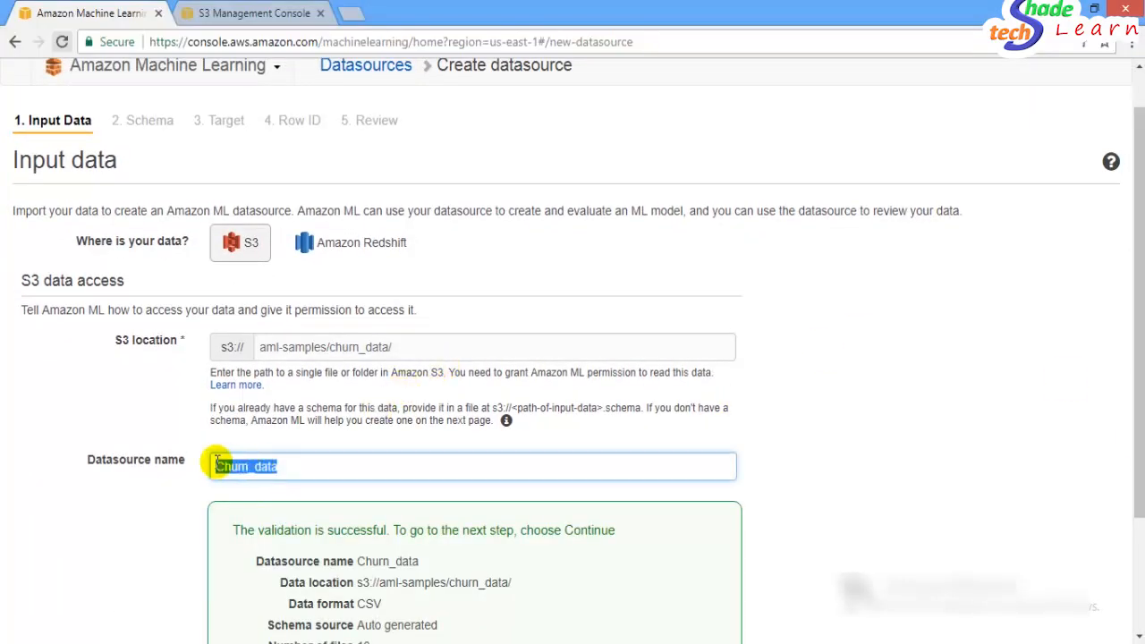
{"action": "left_click", "coordinate": [284, 468]}
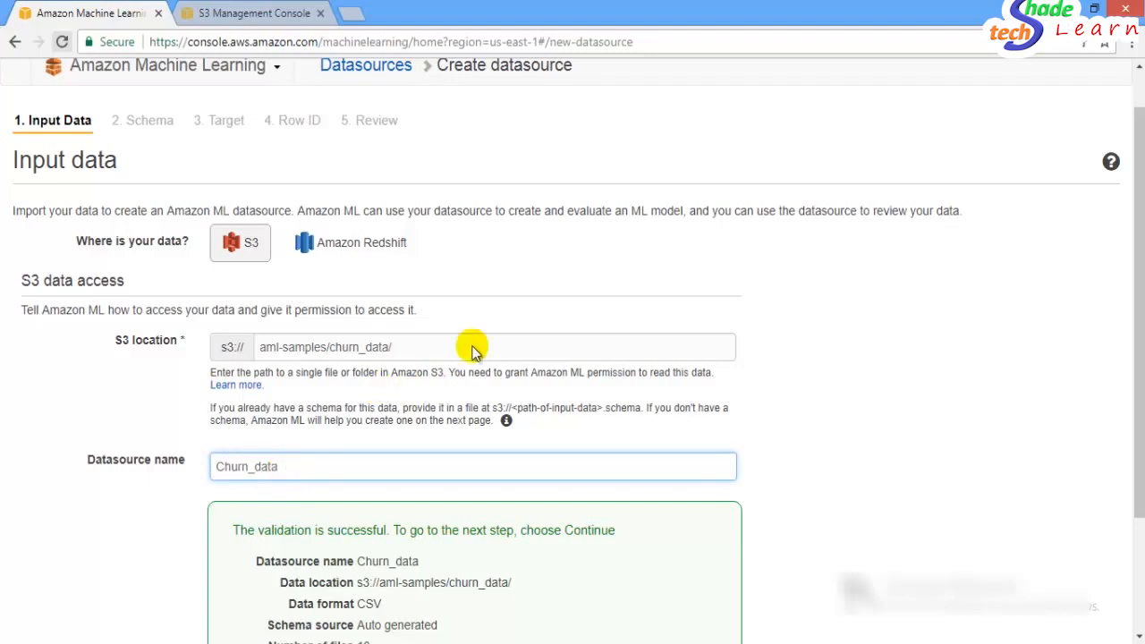
{"action": "left_click_drag", "start_coordinate": [1136, 354], "coordinate": [1141, 495]}
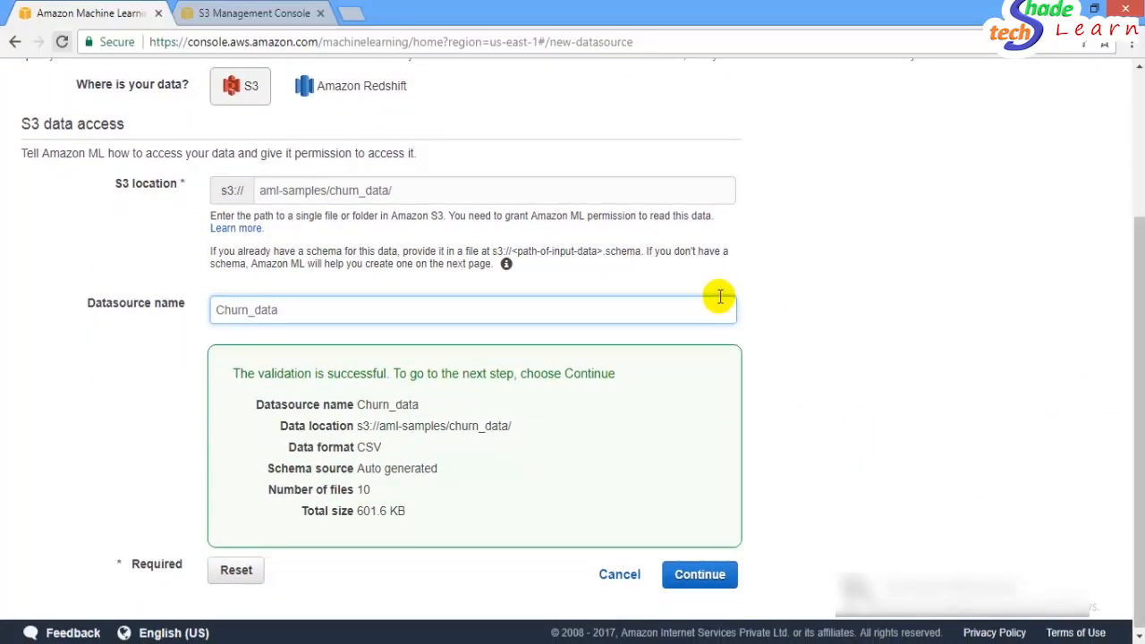